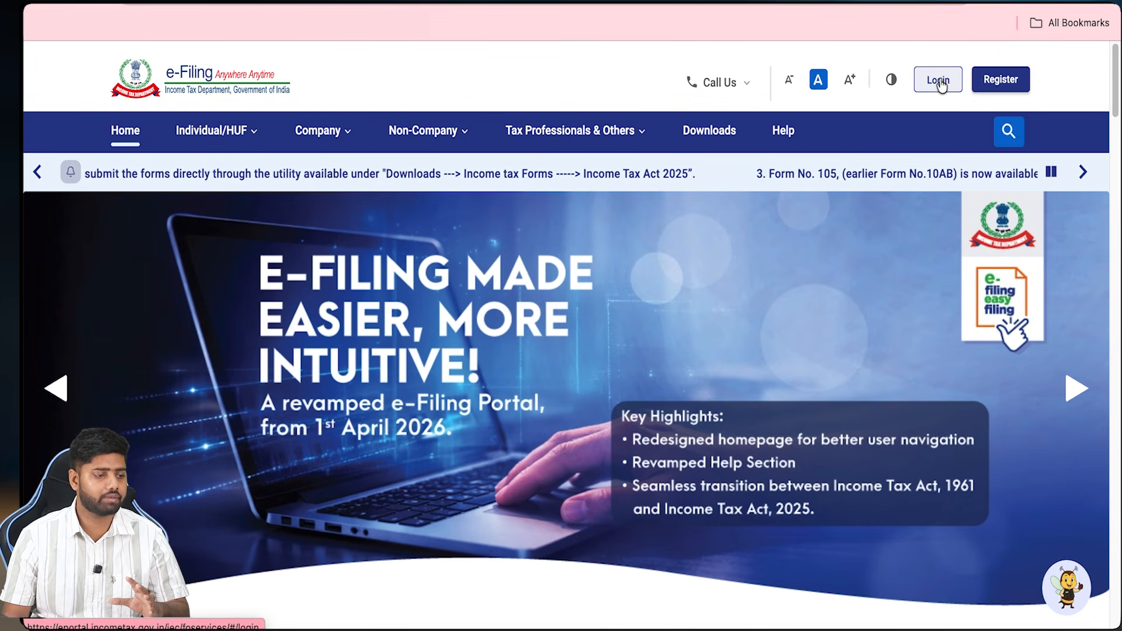
Step: Open the portal sign-in page and mark the user ID, password and Continue steps on screen
left_click(938, 81)
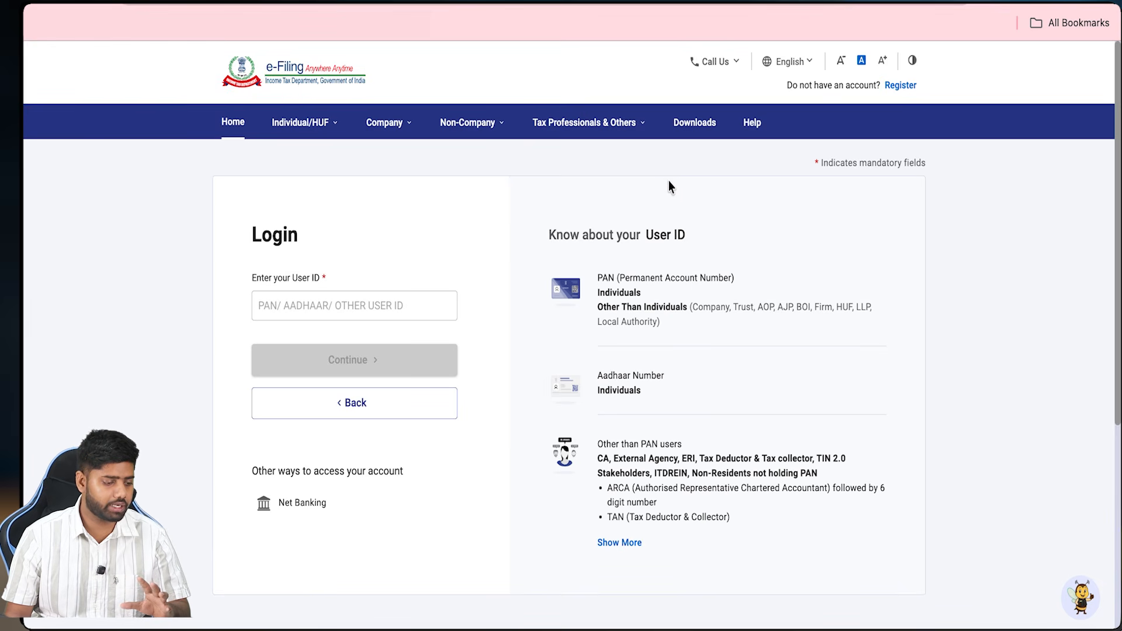
key("ctrl+shift+1")
mouse_move(371, 304)
left_mouse_down()
mouse_move(383, 316)
mouse_move(419, 267)
left_mouse_up()
mouse_move(385, 350)
left_mouse_down()
mouse_move(388, 359)
mouse_move(425, 328)
left_mouse_up()
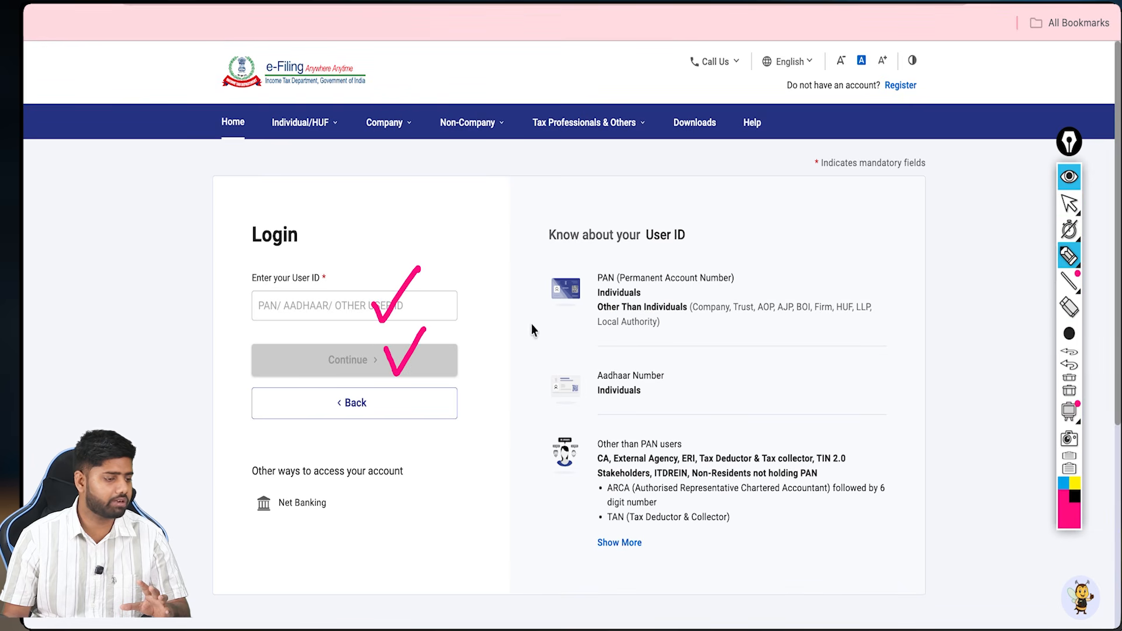
left_click_drag(318, 459, 340, 448)
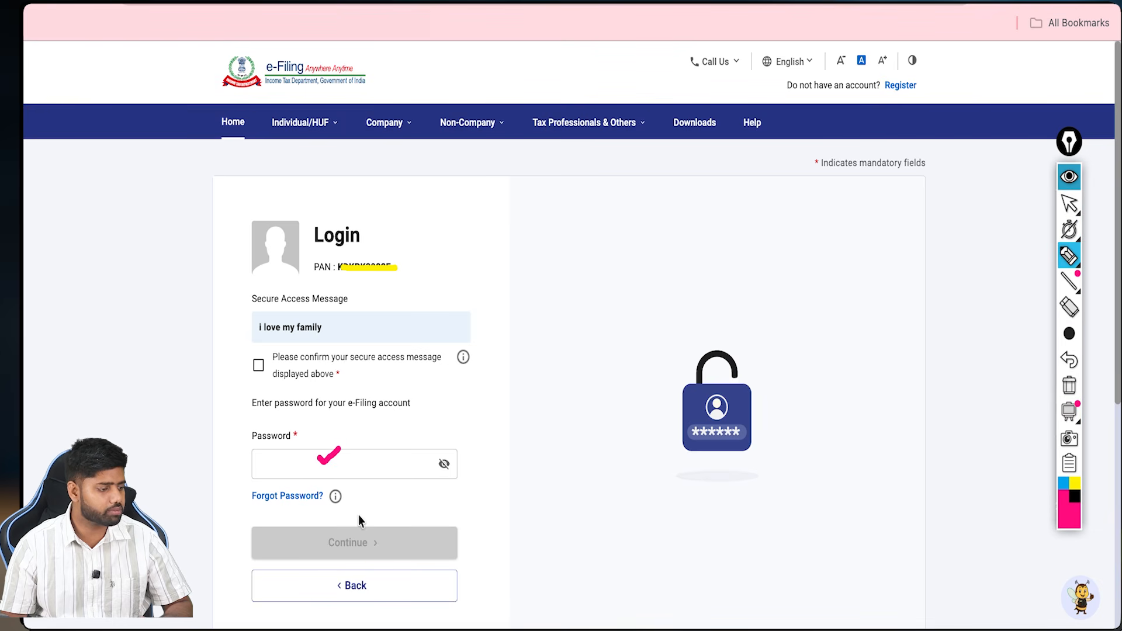
mouse_move(370, 513)
left_mouse_down()
mouse_move(373, 535)
mouse_move(386, 533)
left_mouse_up()
Step: Annotate the dashboard's file-return option, profile name and contact-details link
mouse_move(657, 296)
left_mouse_down()
mouse_move(667, 303)
mouse_move(723, 246)
left_mouse_up()
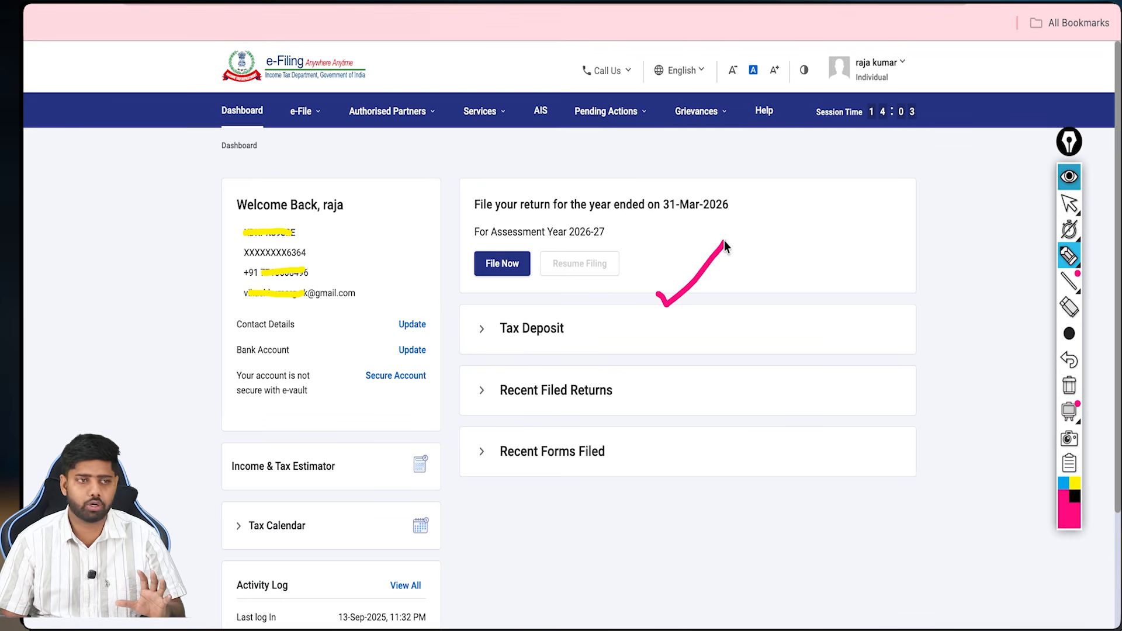
left_click_drag(907, 72, 918, 65)
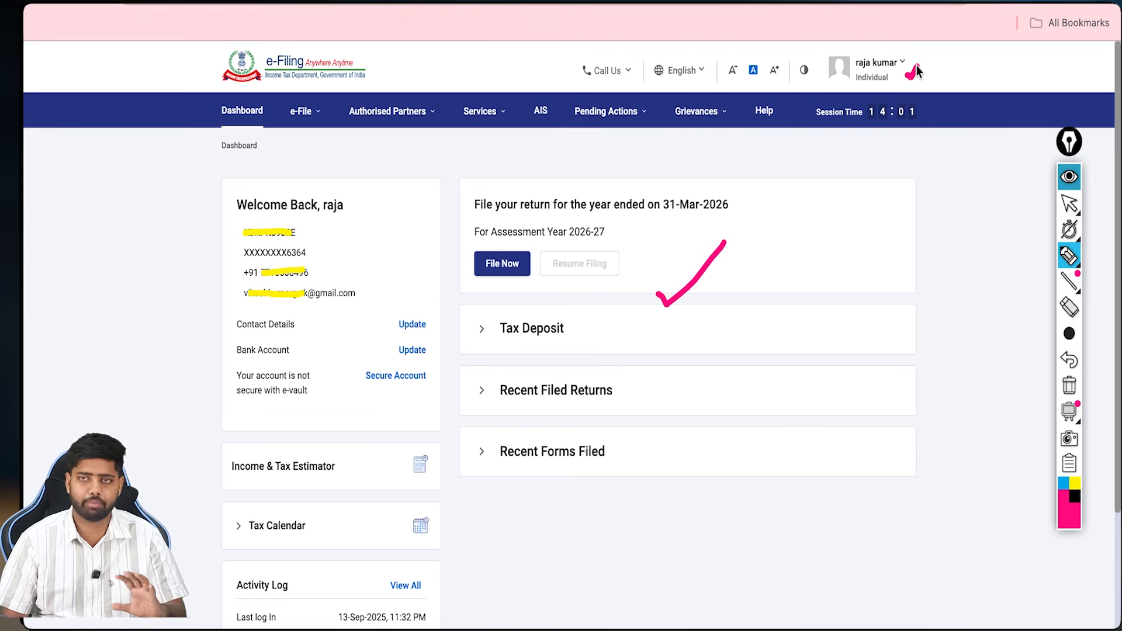
mouse_move(498, 285)
left_mouse_down()
mouse_move(509, 316)
mouse_move(500, 283)
mouse_move(492, 303)
left_mouse_up()
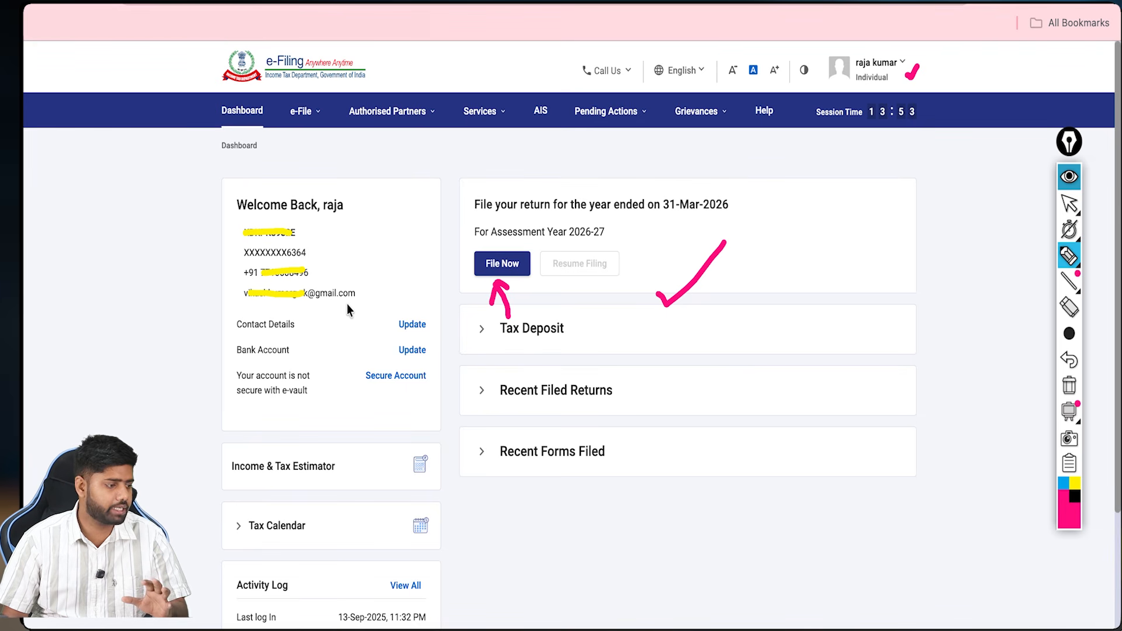
mouse_move(355, 319)
left_mouse_down()
mouse_move(387, 321)
mouse_move(374, 334)
left_mouse_up()
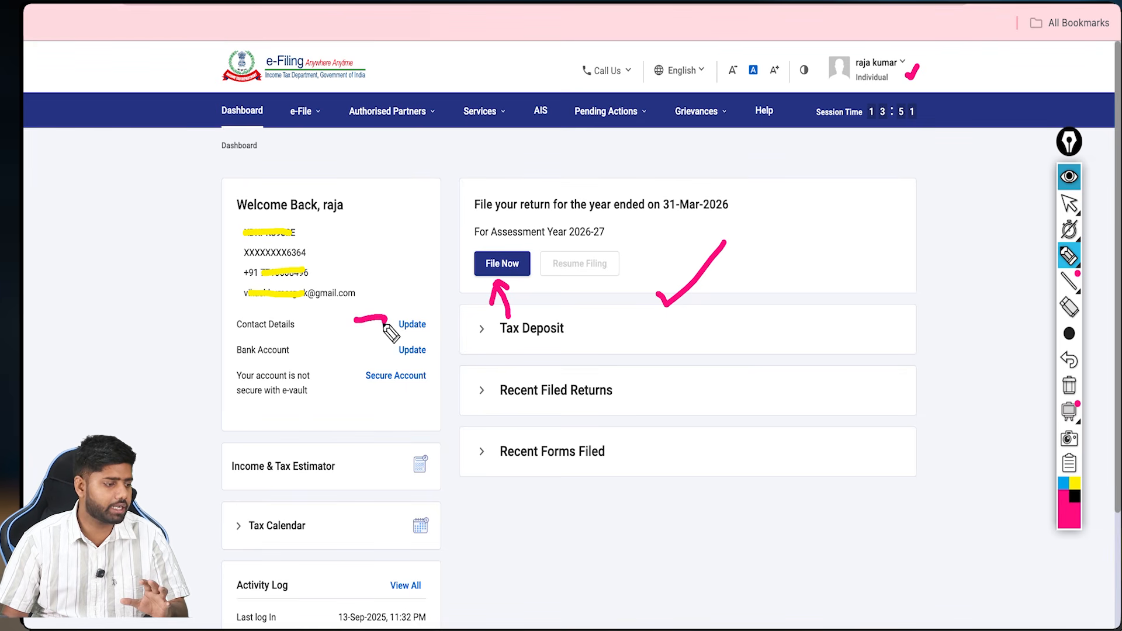
left_click(412, 323)
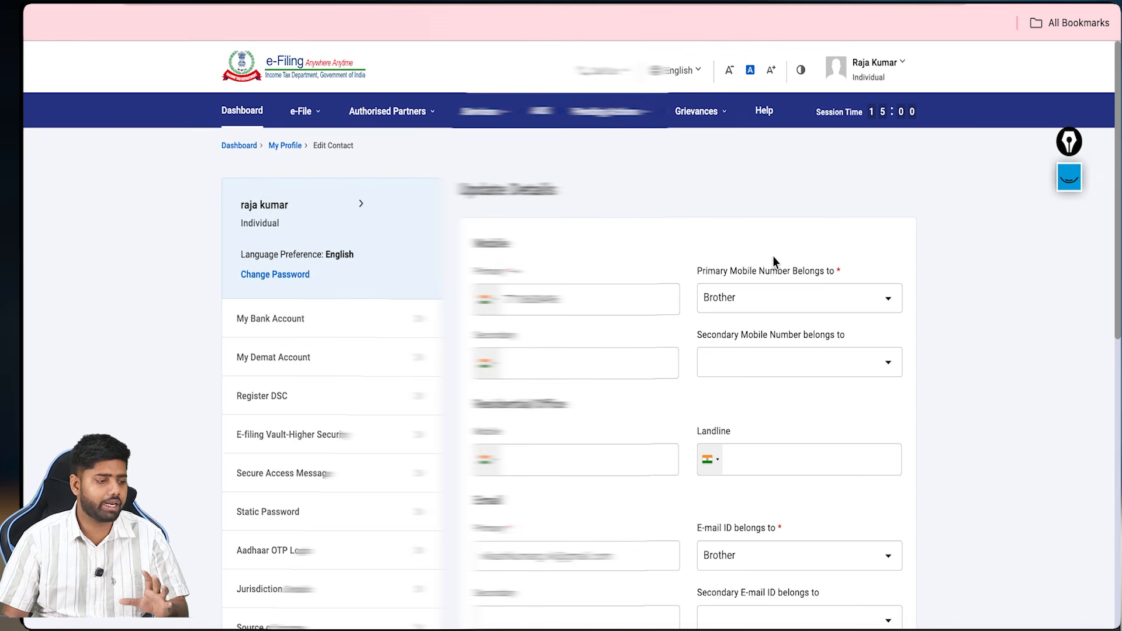
scroll(774, 257, "down", 3)
scroll(775, 259, "down", 5)
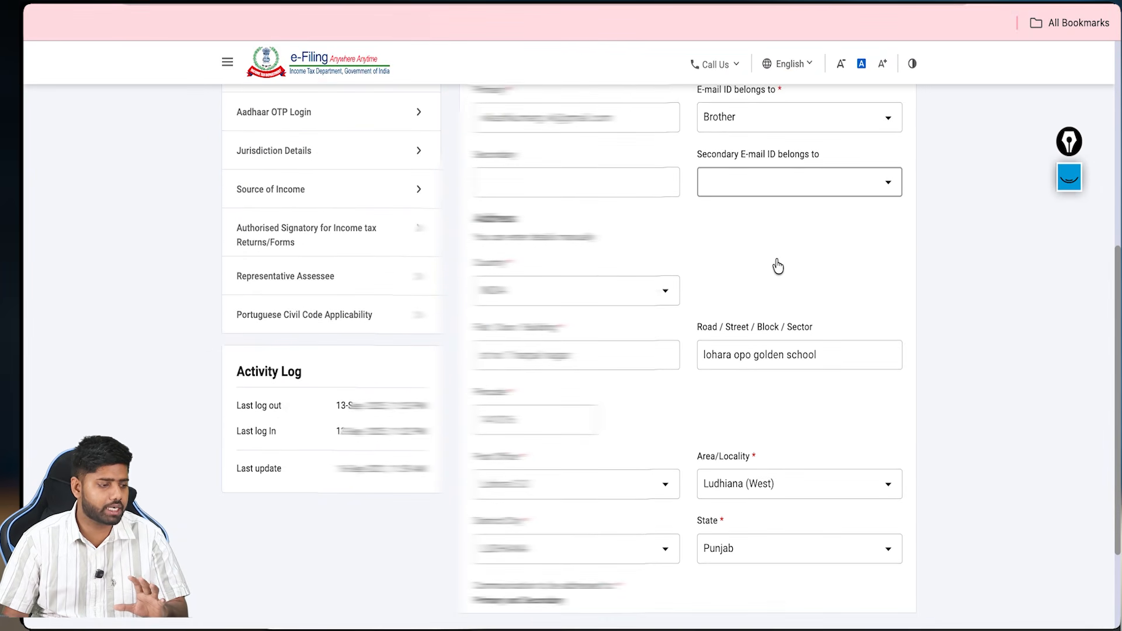
scroll(777, 258, "down", 1)
scroll(777, 258, "up", 9)
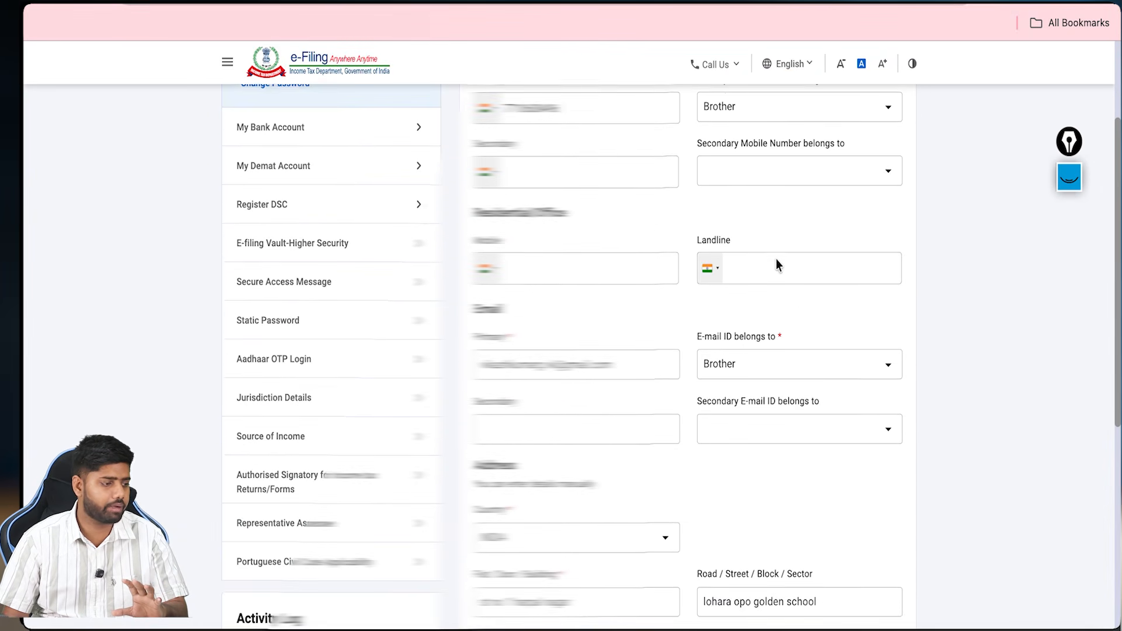
left_click(304, 317)
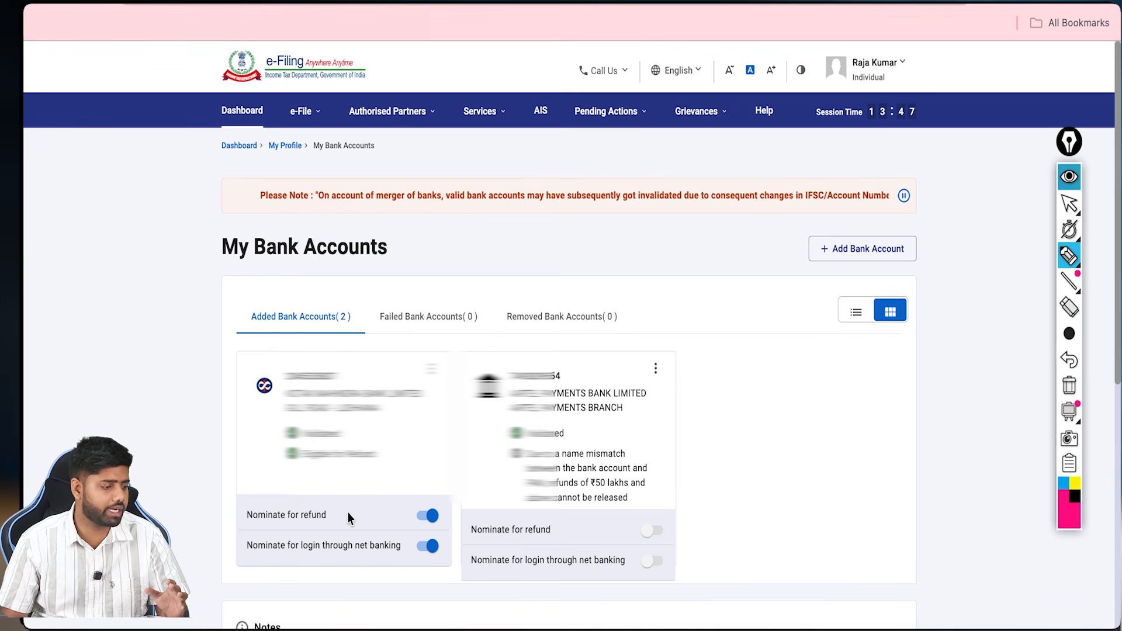
mouse_move(347, 513)
left_mouse_down()
mouse_move(421, 513)
mouse_move(436, 500)
mouse_move(415, 524)
mouse_move(455, 523)
mouse_move(422, 497)
left_mouse_up()
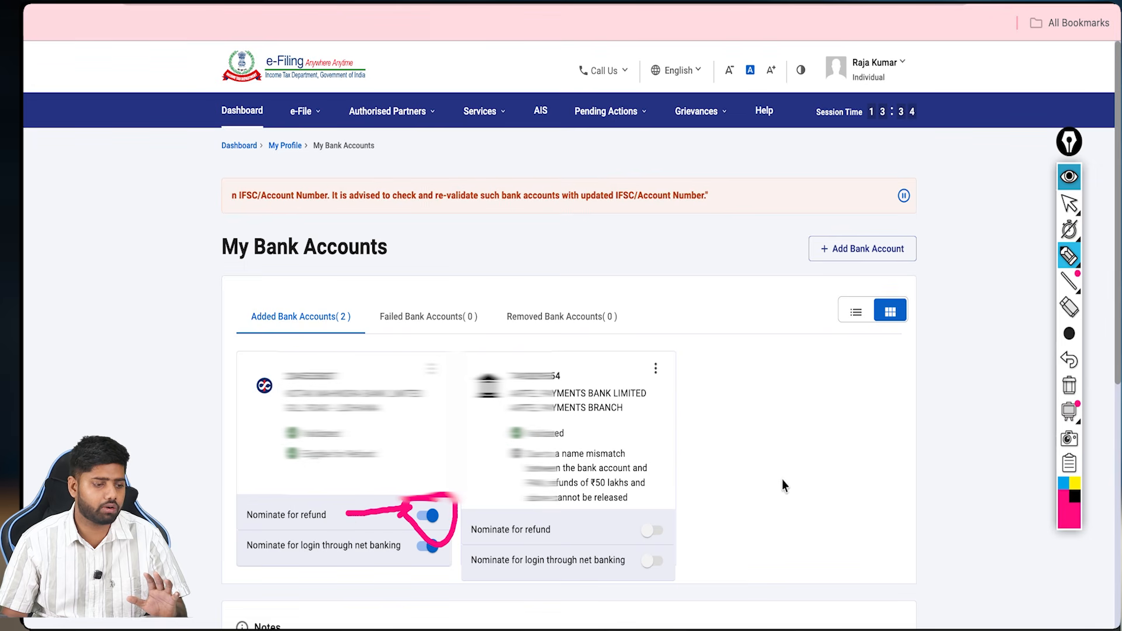
left_click(1069, 386)
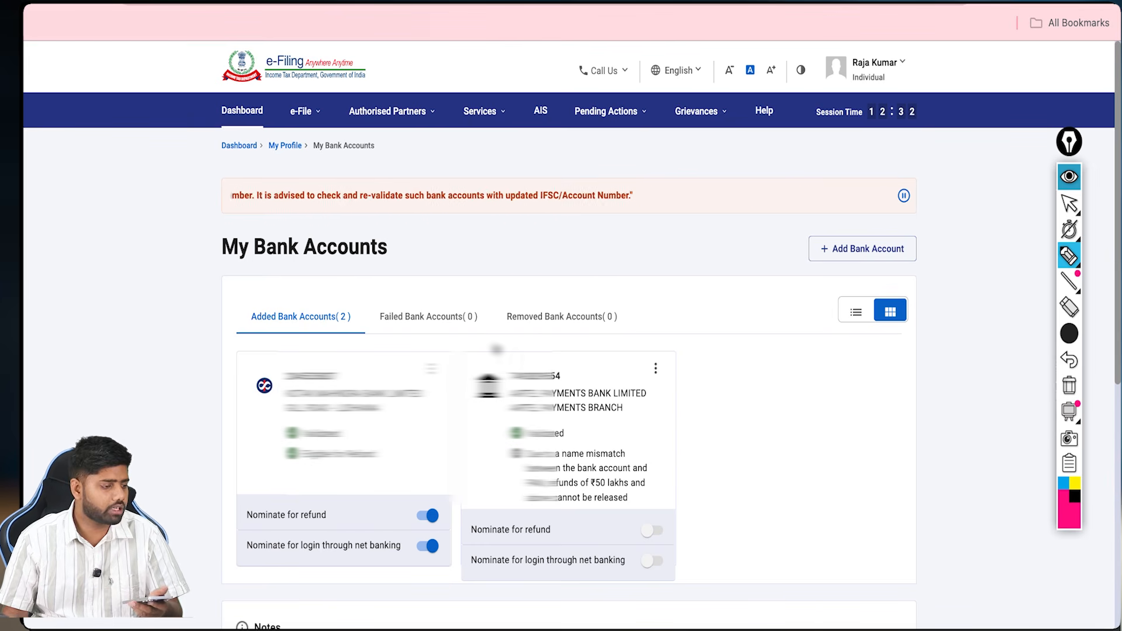
mouse_move(695, 446)
left_mouse_down()
mouse_move(757, 420)
mouse_move(773, 391)
left_mouse_up()
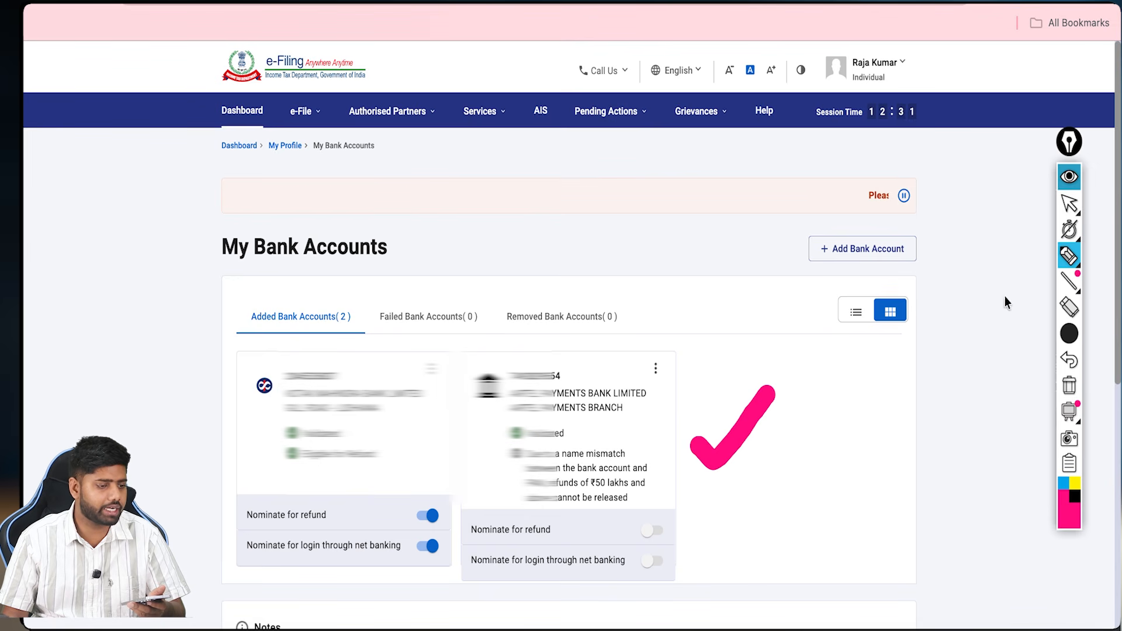
left_click(1070, 174)
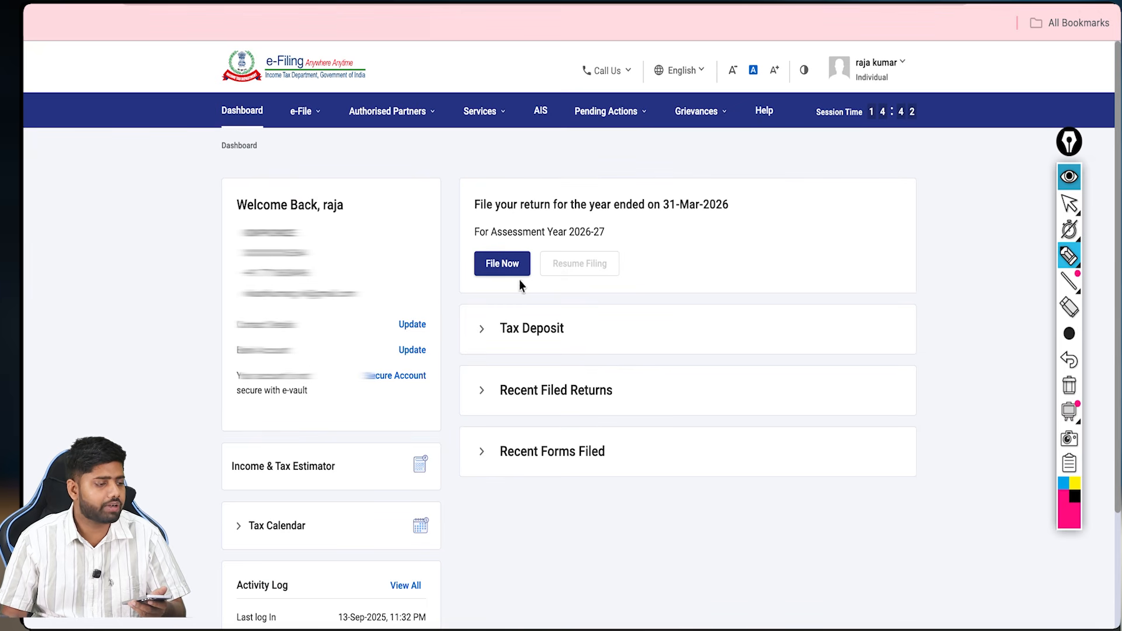
Step: Start filing an income tax return for AY 2026-27 in Online mode
left_click_drag(518, 280, 544, 267)
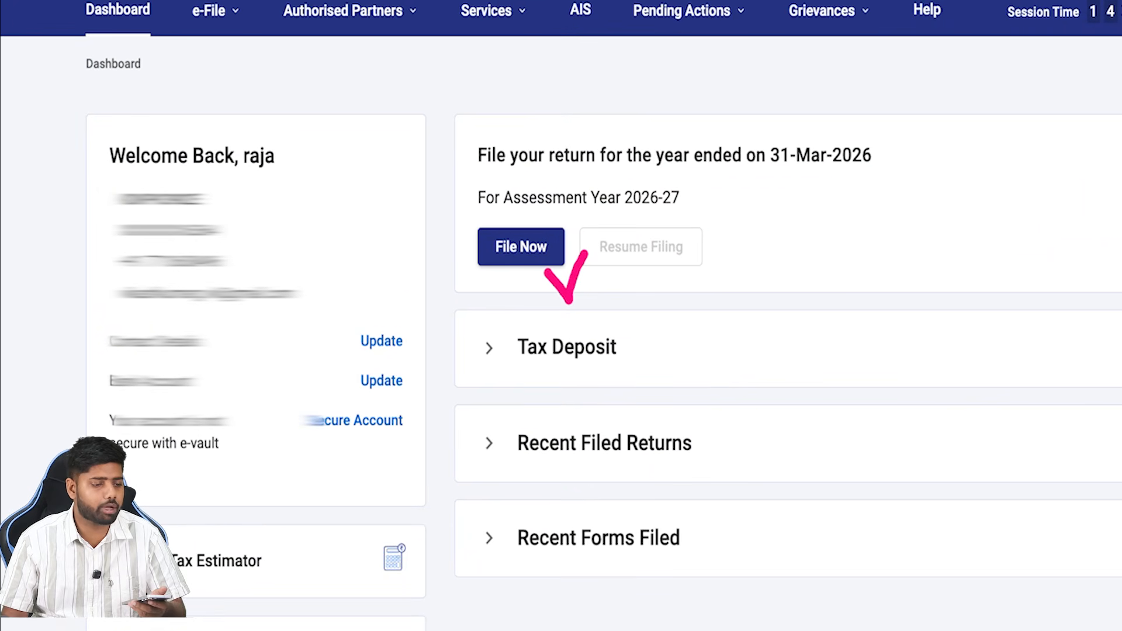
left_click_drag(217, 37, 238, 97)
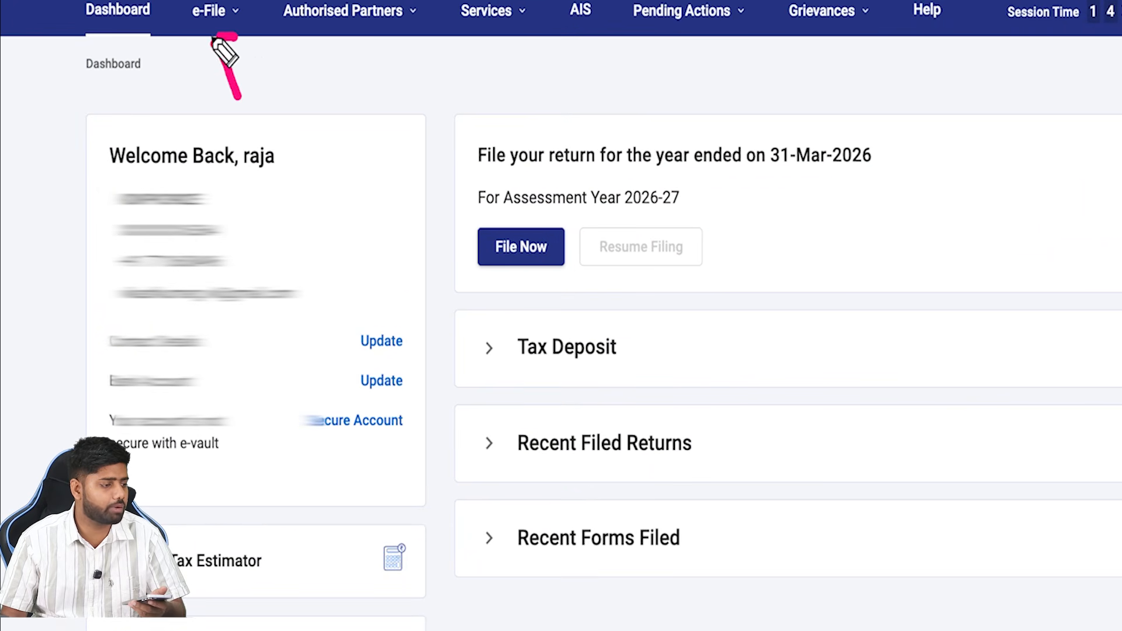
left_click_drag(213, 39, 203, 57)
mouse_move(232, 21)
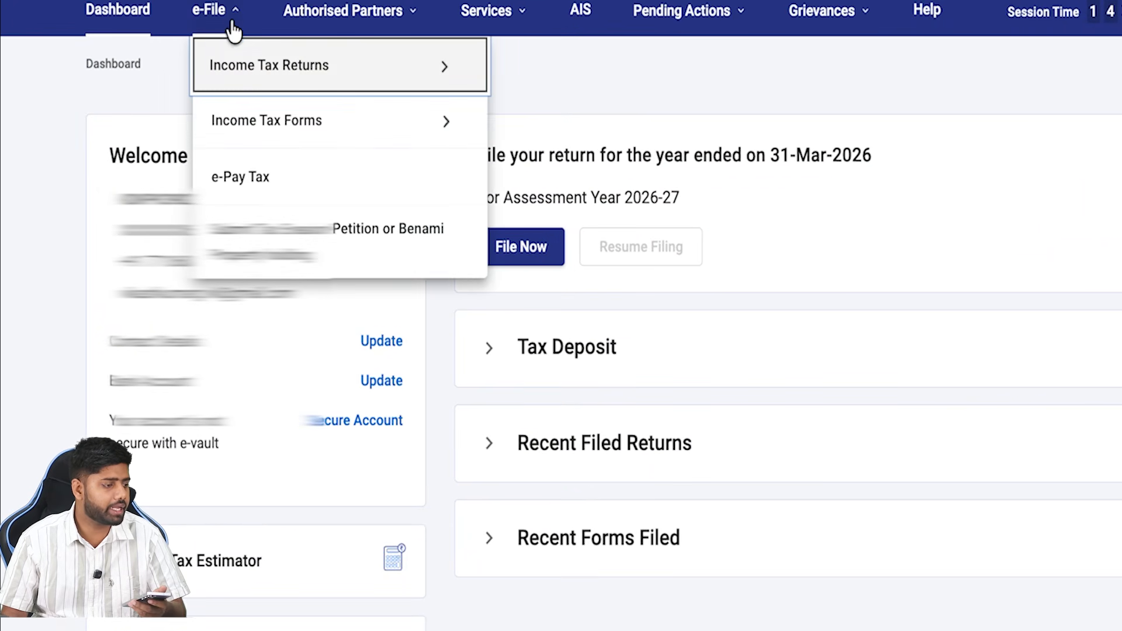
mouse_move(234, 44)
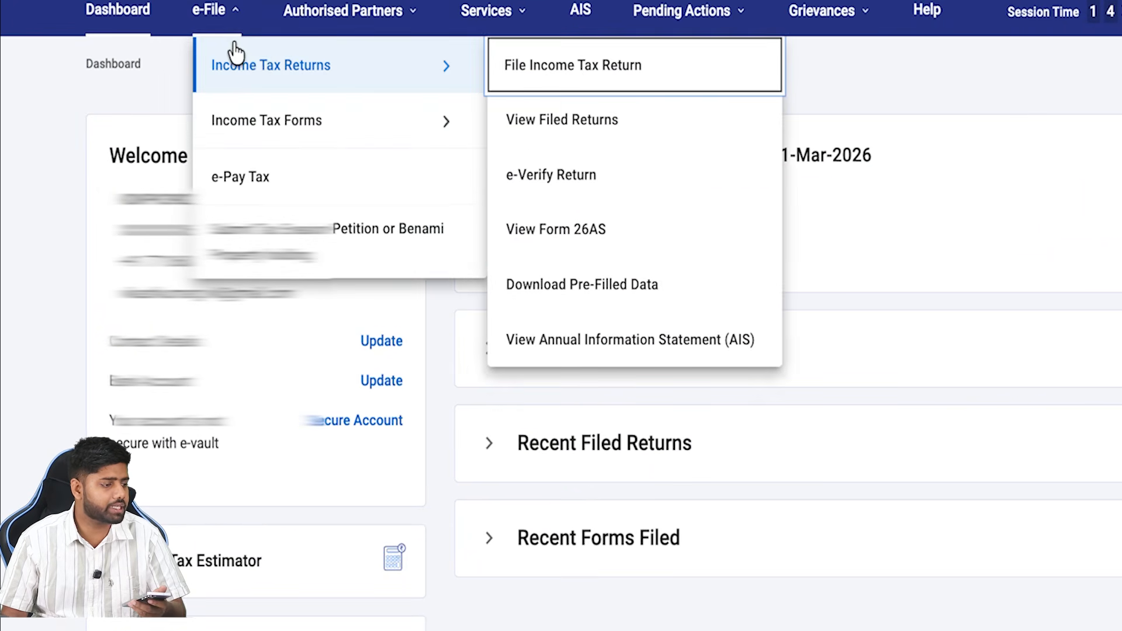
left_click(629, 75)
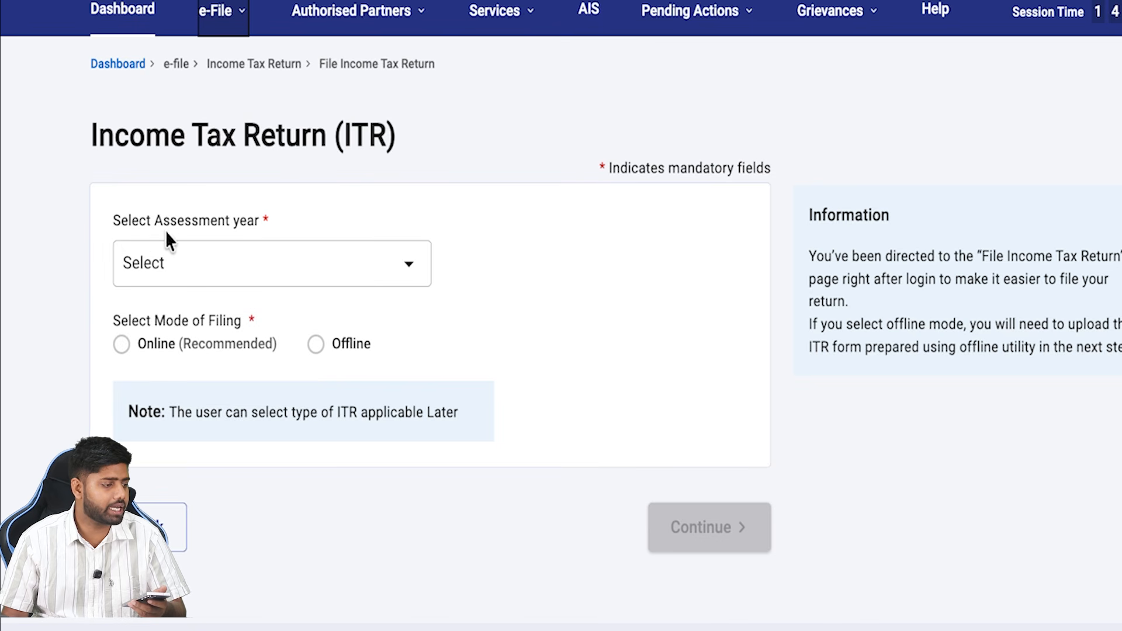
left_click(190, 254)
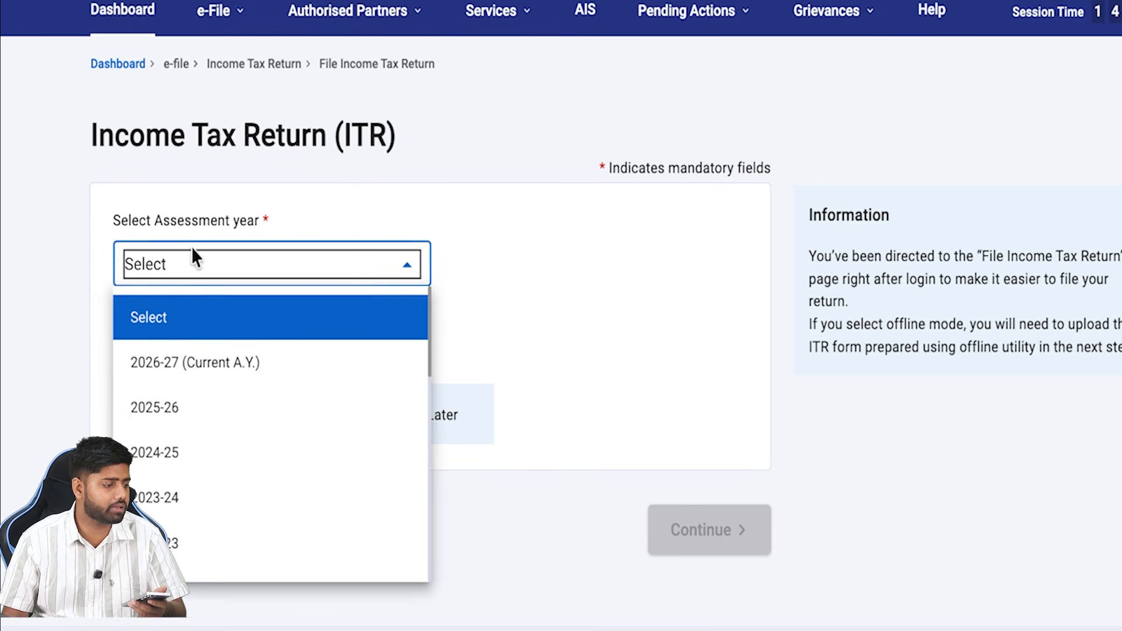
left_click(208, 367)
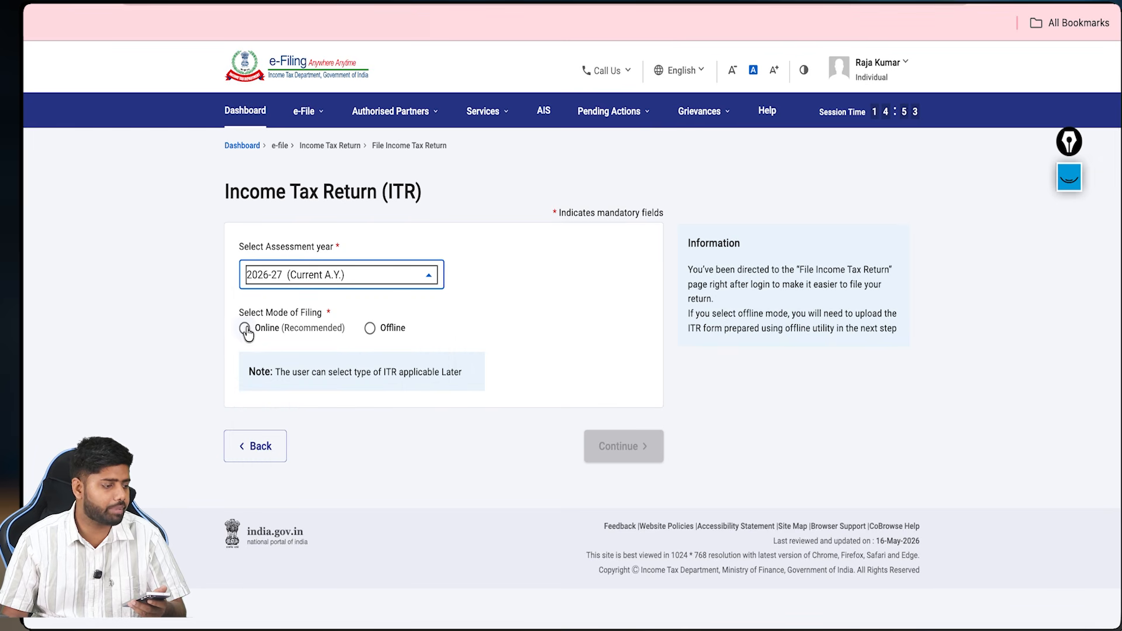
left_click(245, 329)
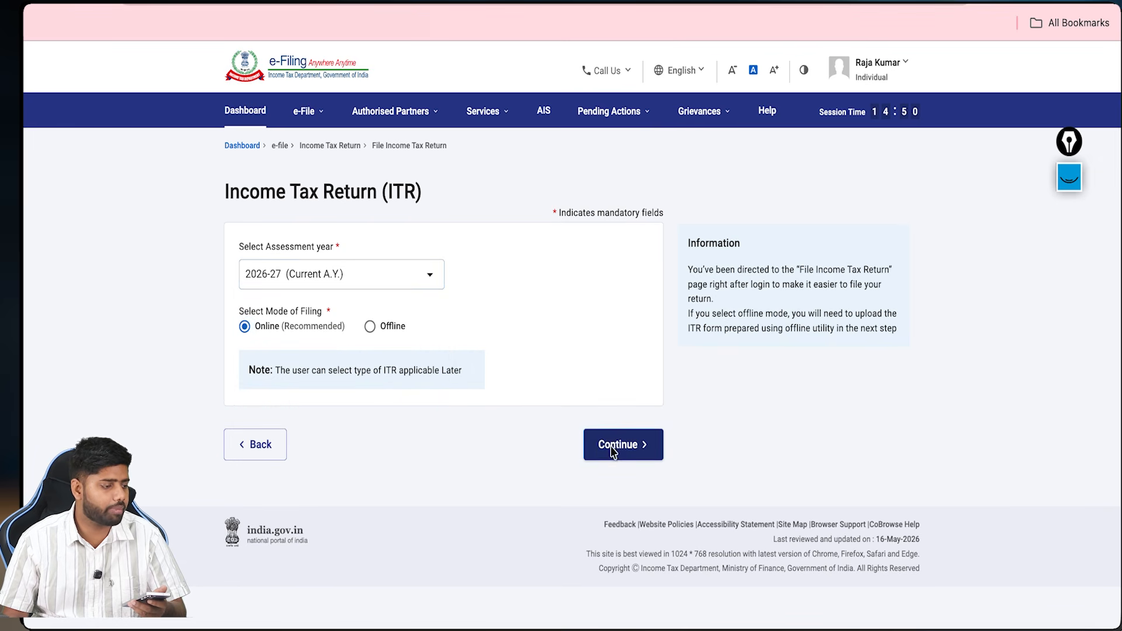
left_click(612, 449)
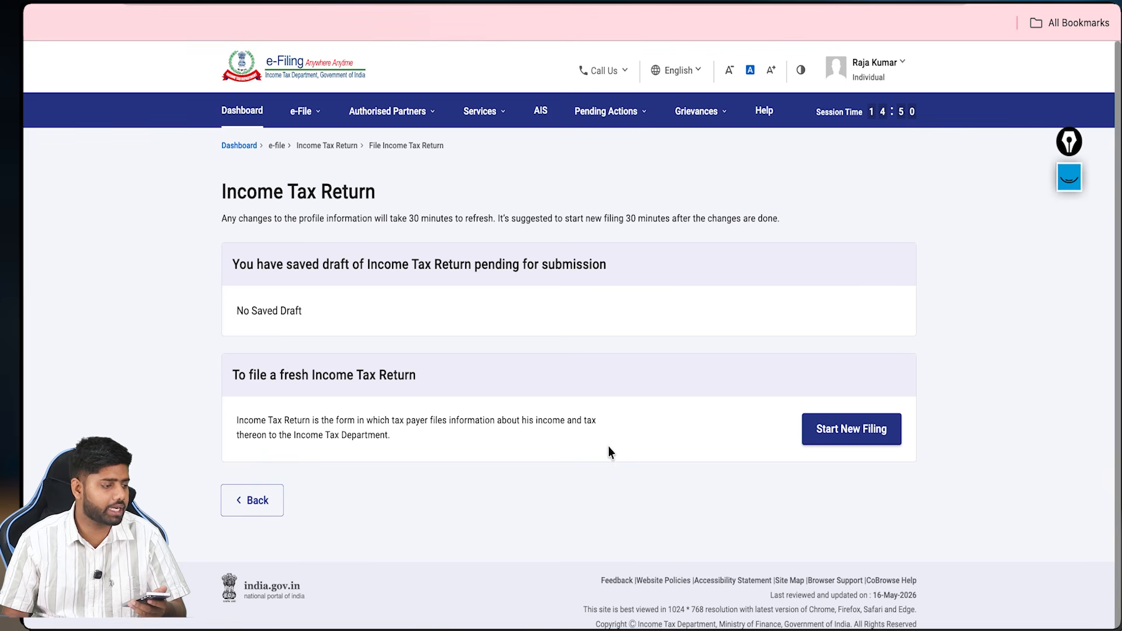
Step: Begin a new filing, mark the Individual status and open the ITR form list
left_click(832, 436)
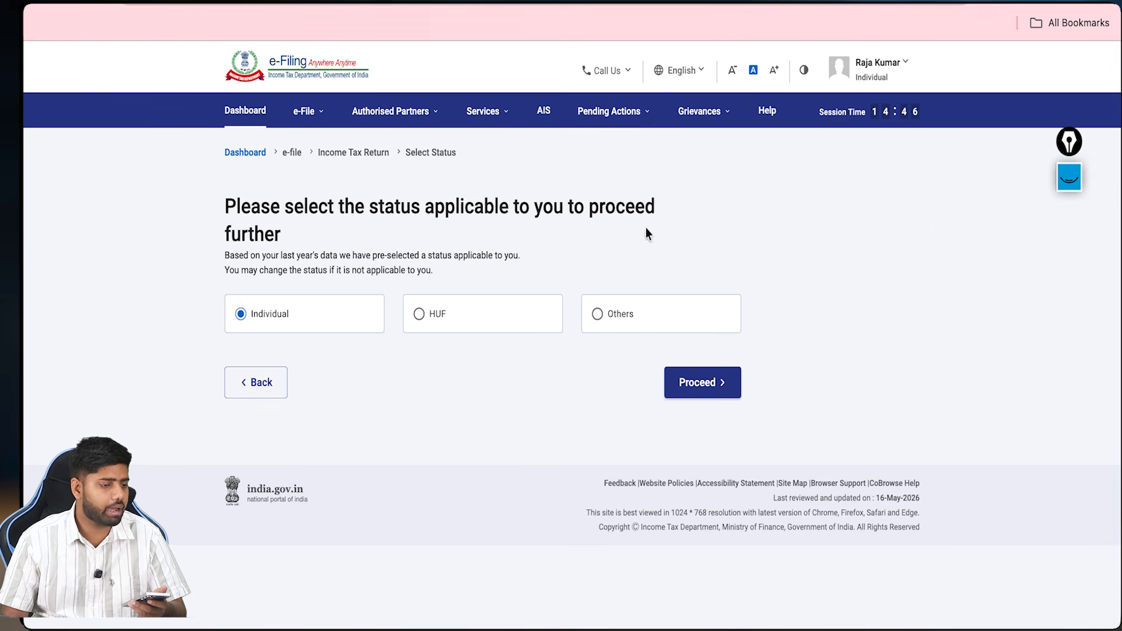
left_click(1077, 184)
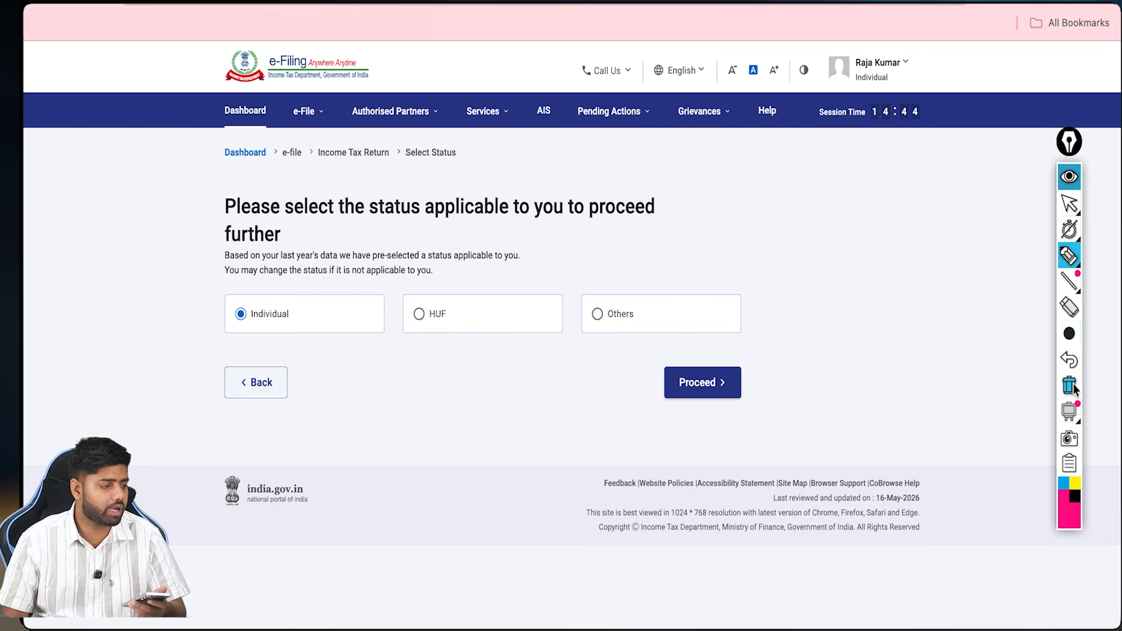
left_click_drag(317, 338, 335, 314)
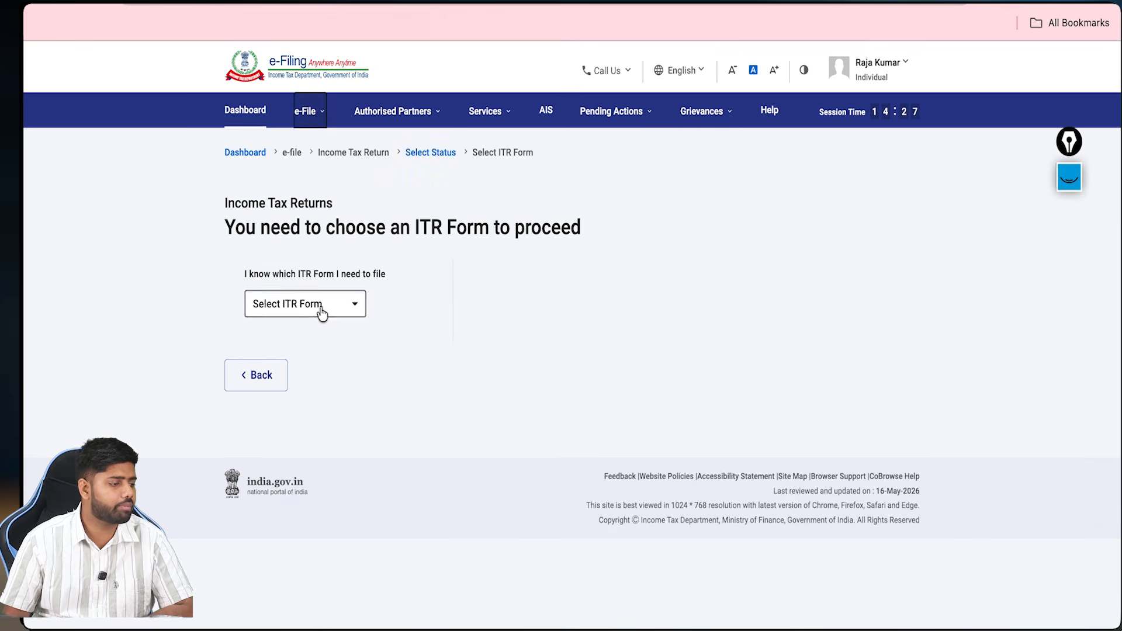
left_click(321, 304)
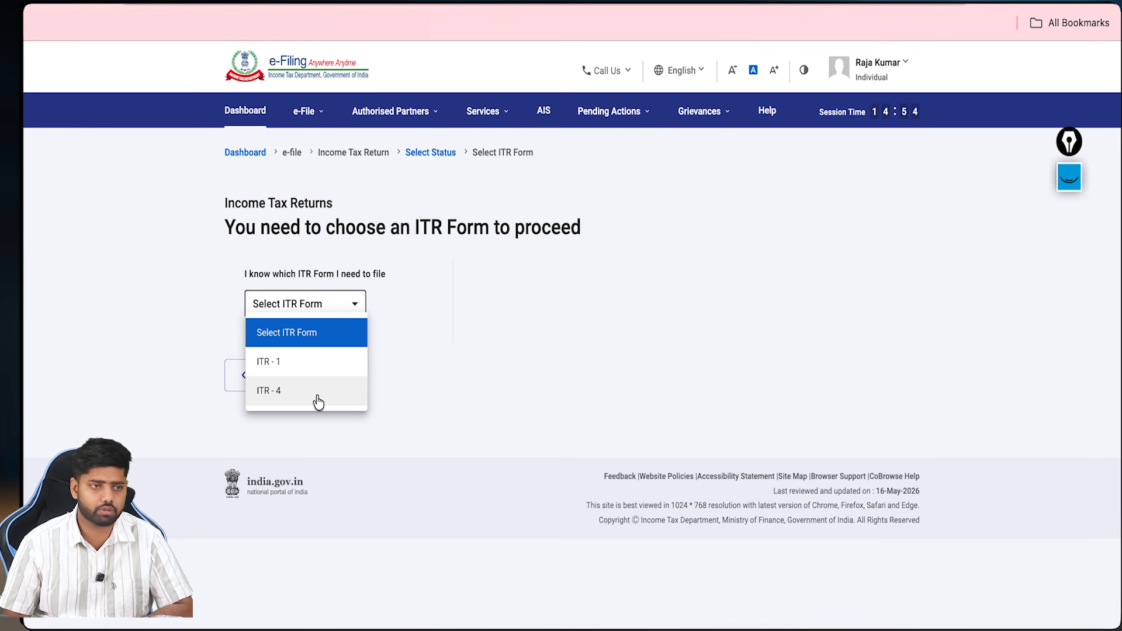
Step: Select ITR-1, mark its income limit and eligible interest incomes, and proceed with ITR-1
left_click(315, 371)
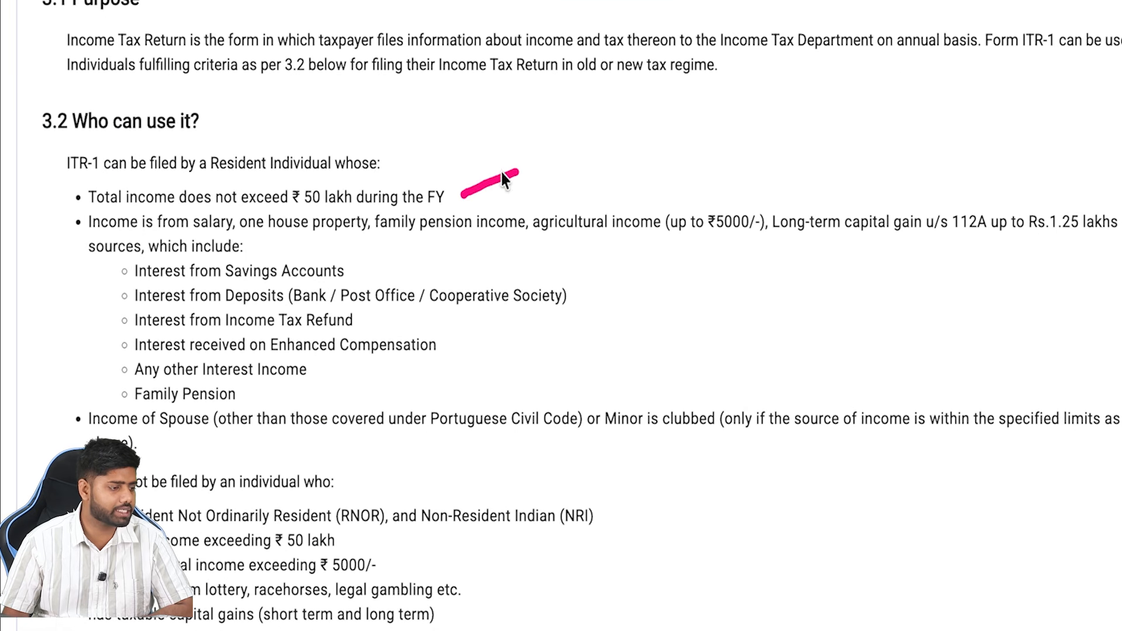
mouse_move(467, 169)
left_mouse_down()
mouse_move(463, 187)
mouse_move(506, 197)
left_mouse_up()
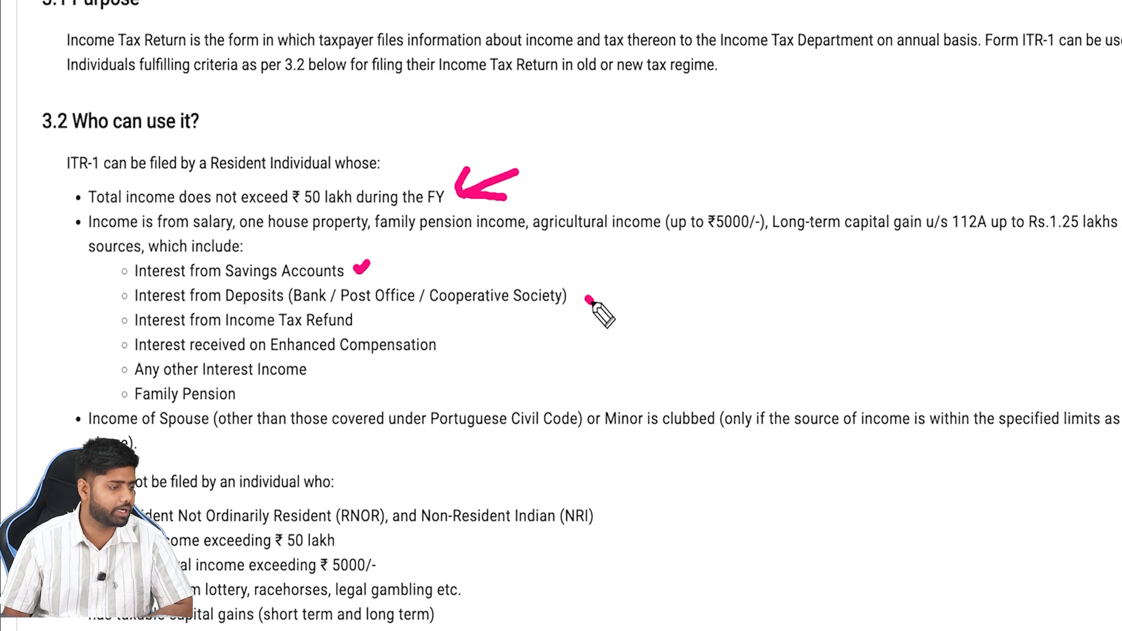
left_click_drag(588, 299, 599, 297)
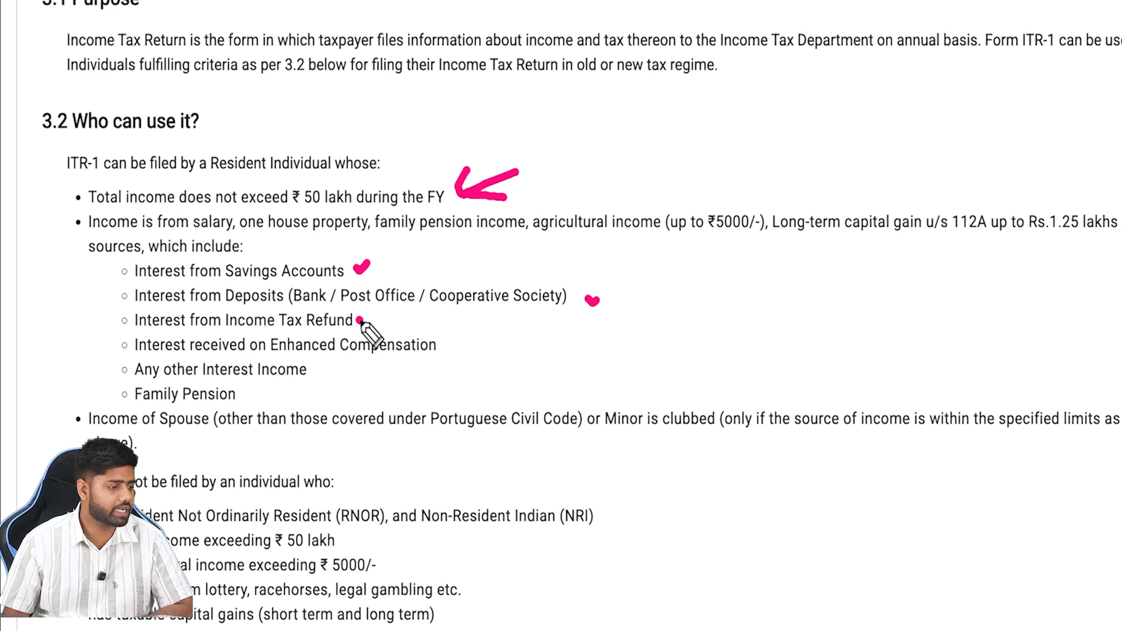
left_click_drag(358, 320, 370, 320)
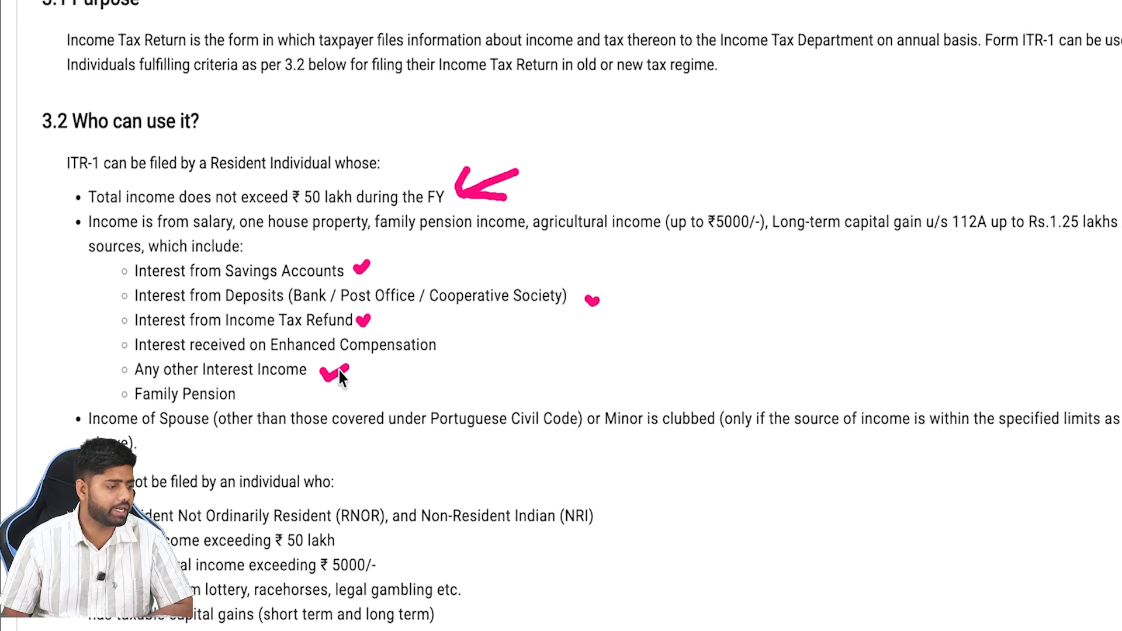
scroll(629, 439, "down", 3)
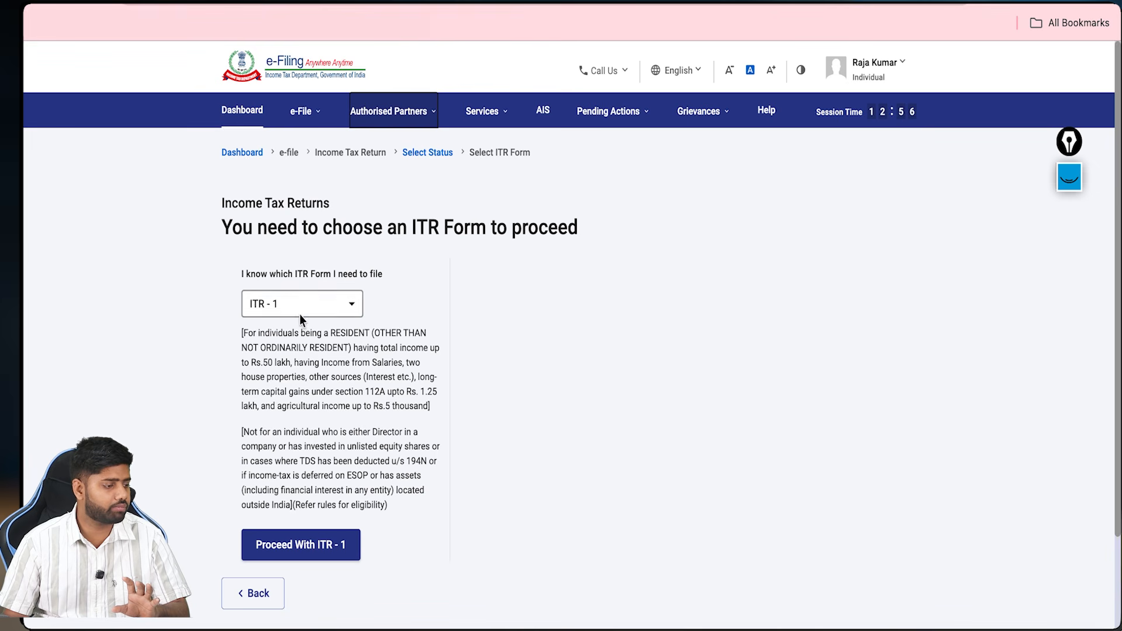
left_click(316, 552)
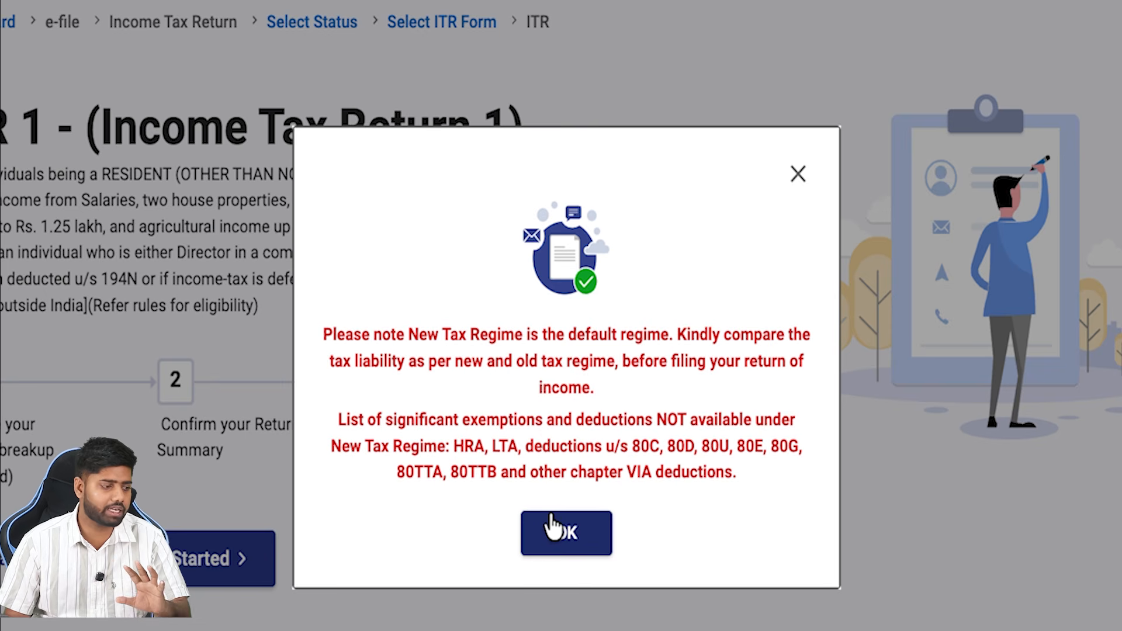
Step: Dismiss the New Tax Regime notice and start the ITR-1 filing
left_click(552, 528)
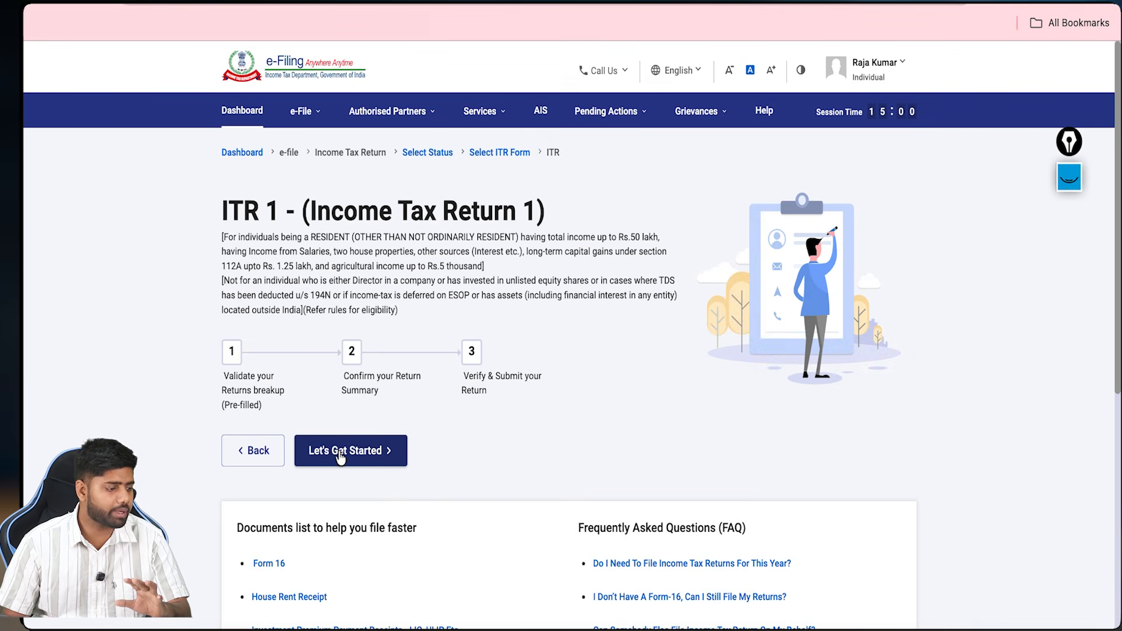
left_click(338, 461)
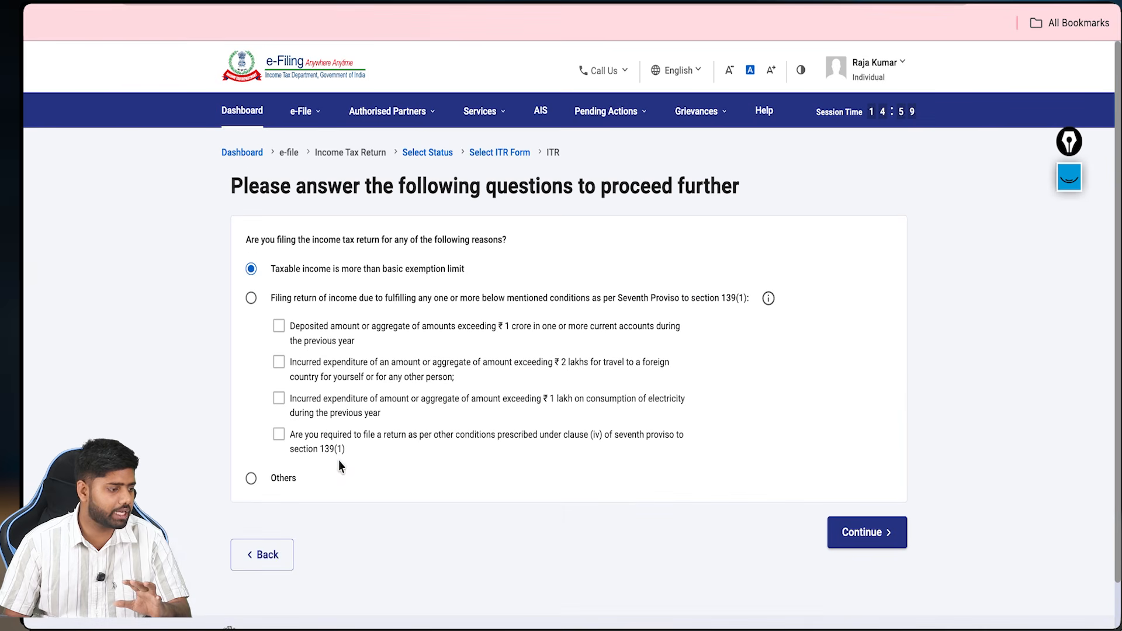
left_click(1070, 177)
left_click(1070, 385)
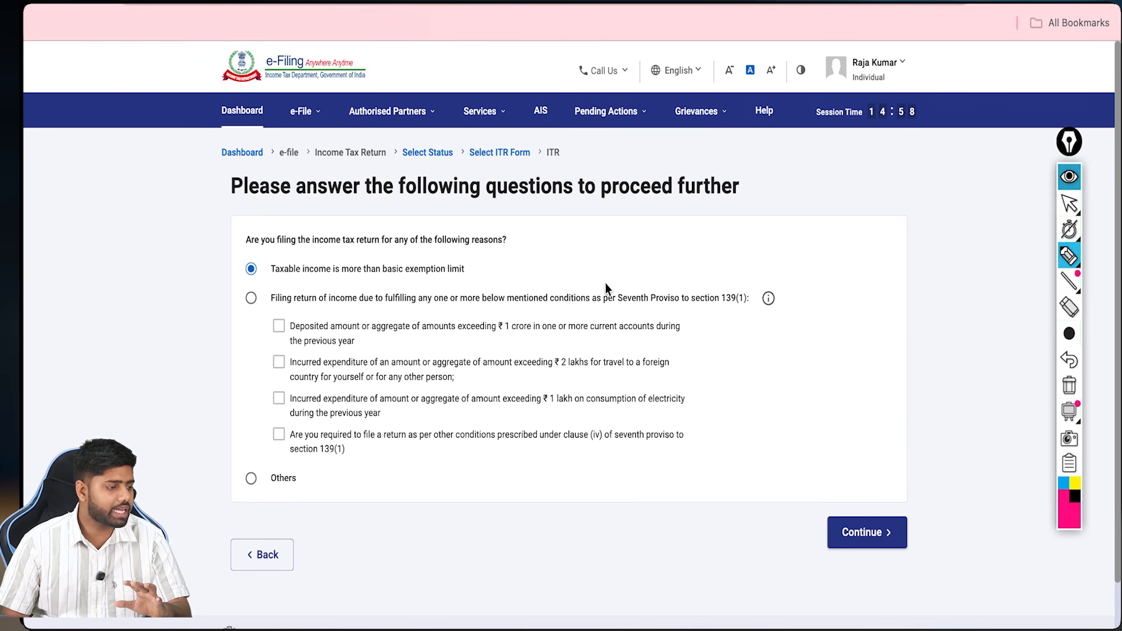
Step: Annotate the filing reason and continue with taxable income above the basic exemption limit
left_click_drag(529, 240, 564, 225)
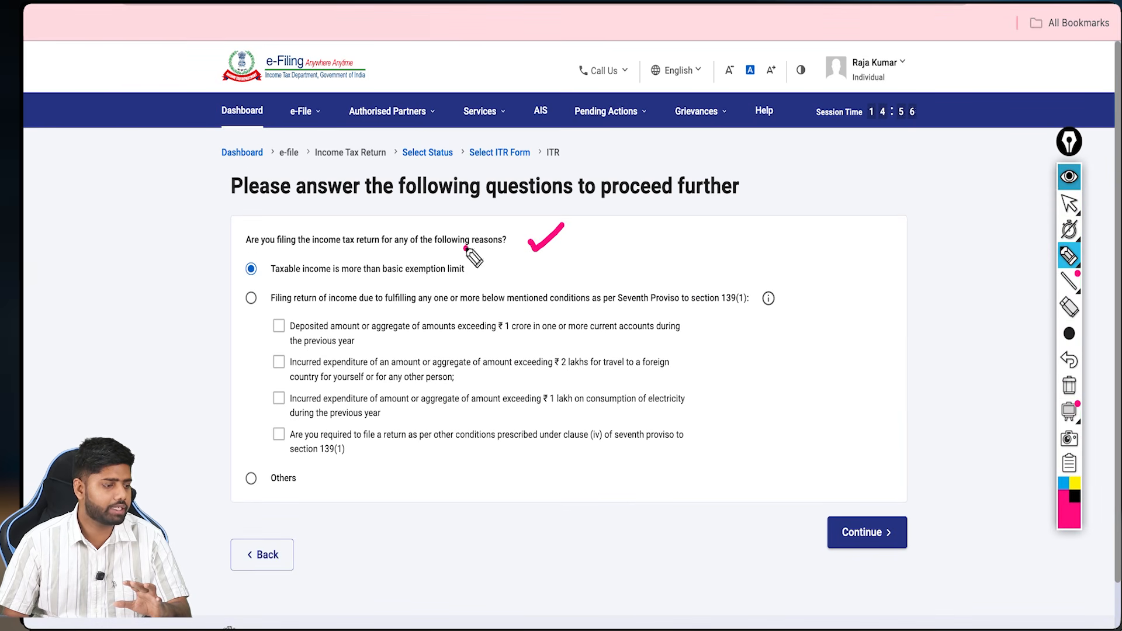
left_click_drag(464, 249, 506, 255)
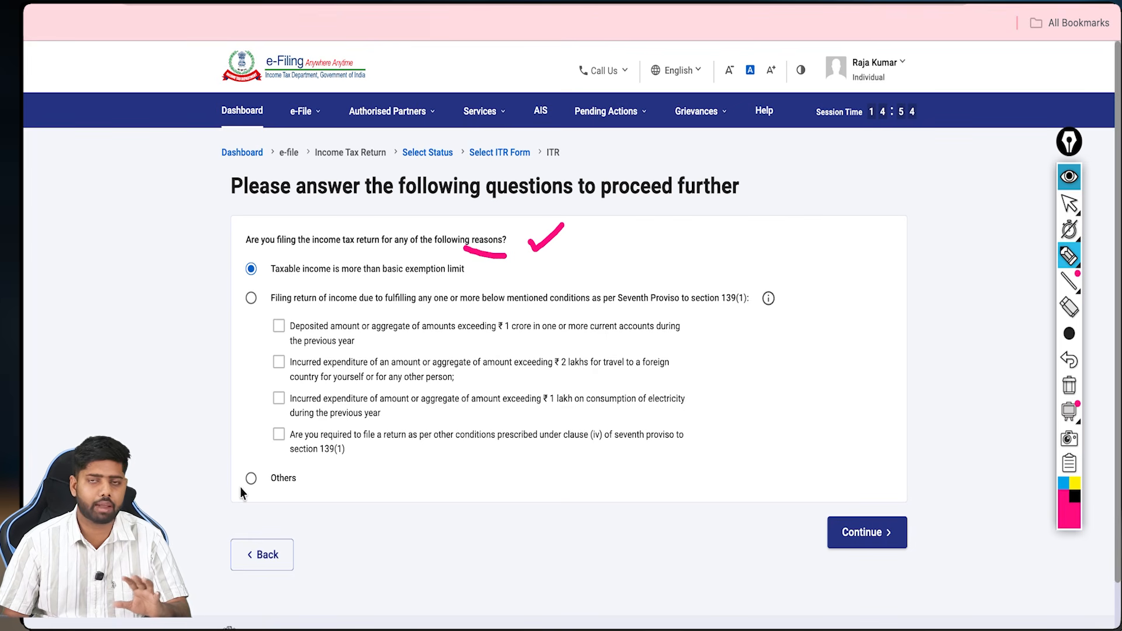
left_click_drag(238, 489, 251, 490)
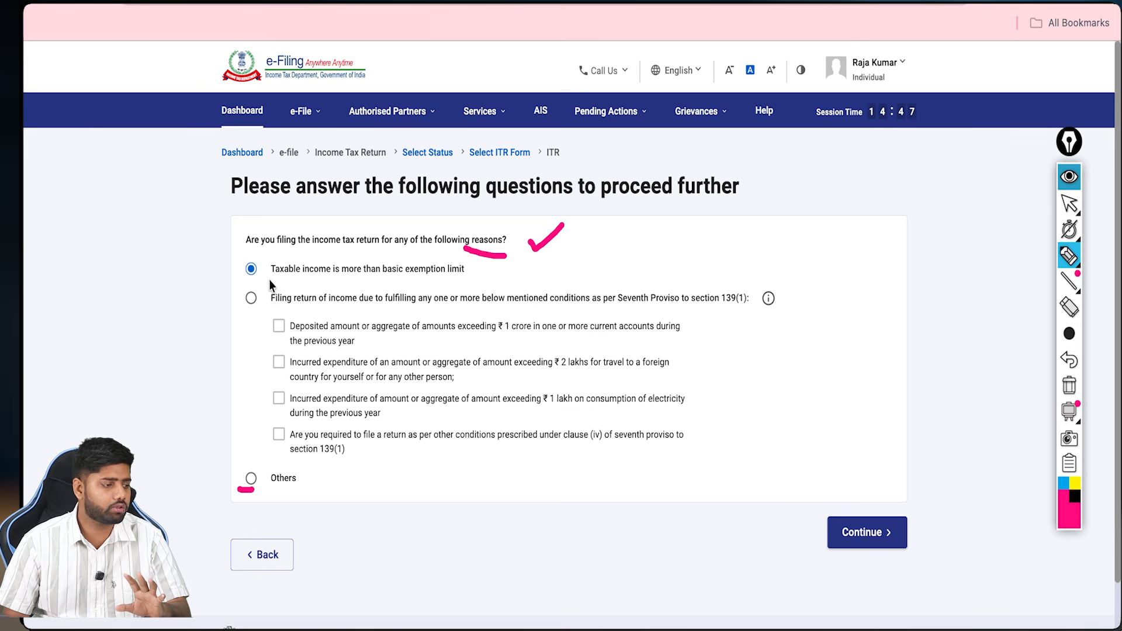
left_click_drag(272, 282, 464, 282)
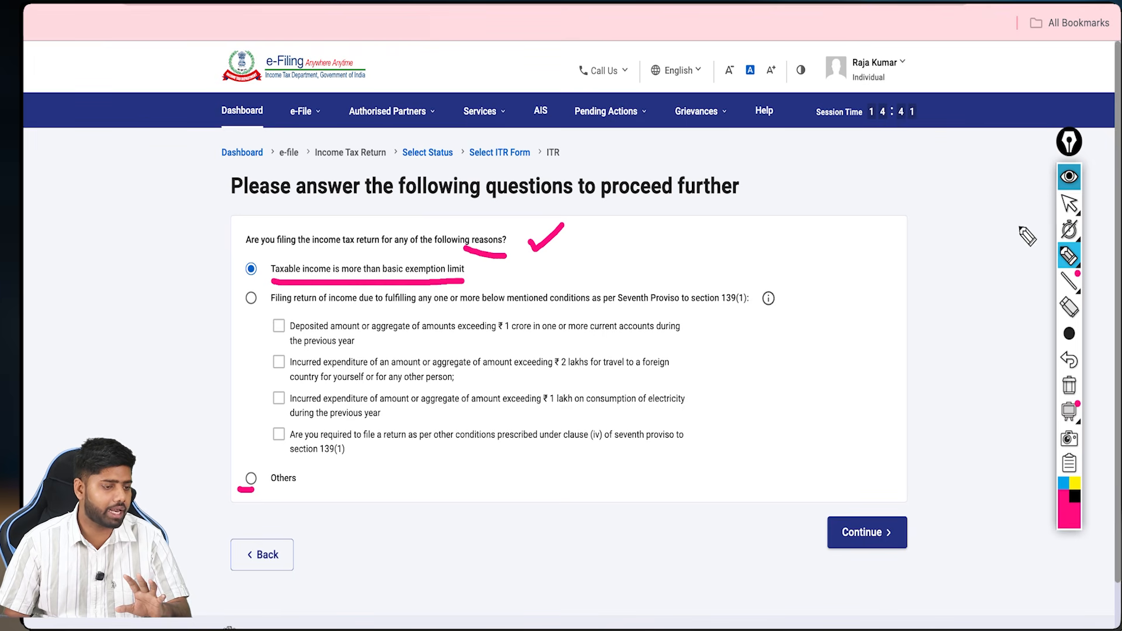
left_click(1065, 181)
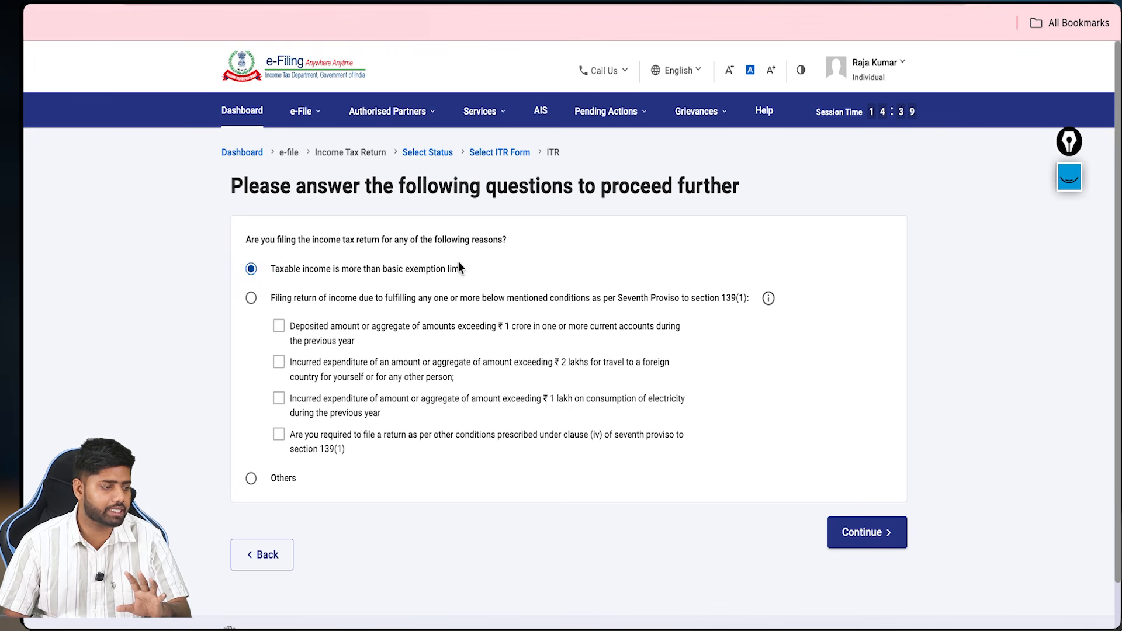
left_click(844, 532)
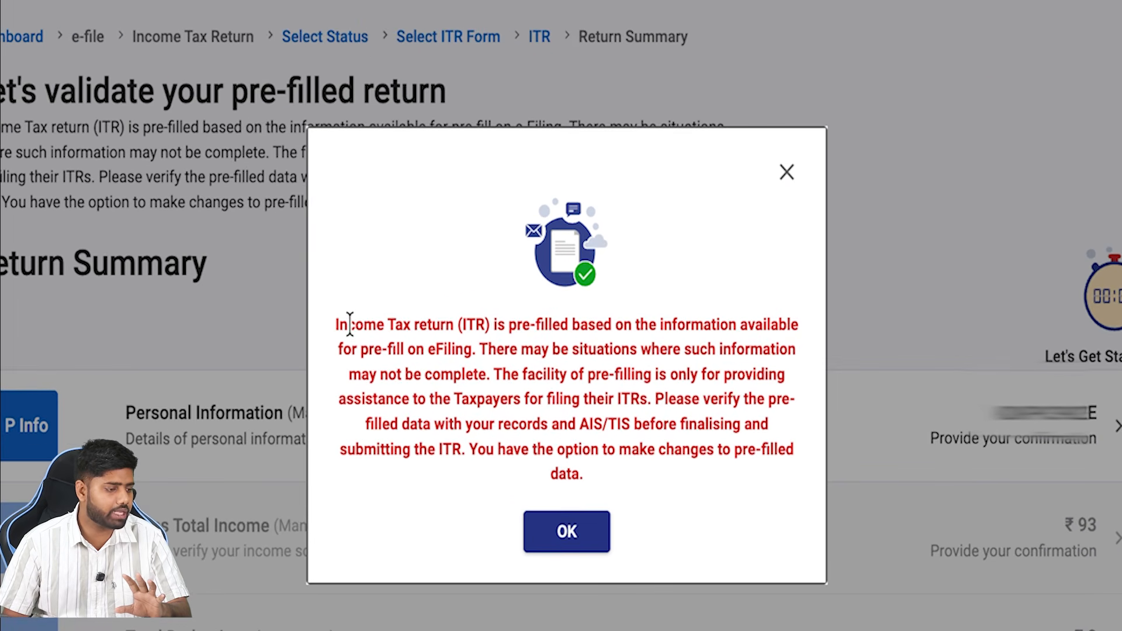
Step: Highlight the pre-filled return notice and acknowledge it with OK
left_click_drag(336, 324, 794, 326)
left_click(617, 323)
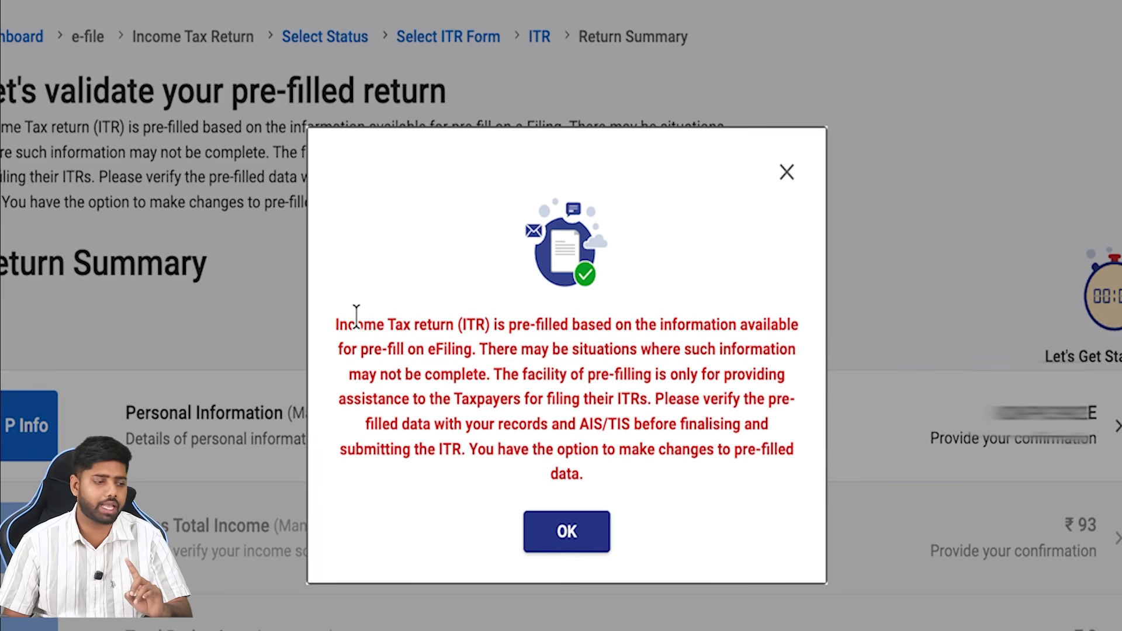
left_click(558, 526)
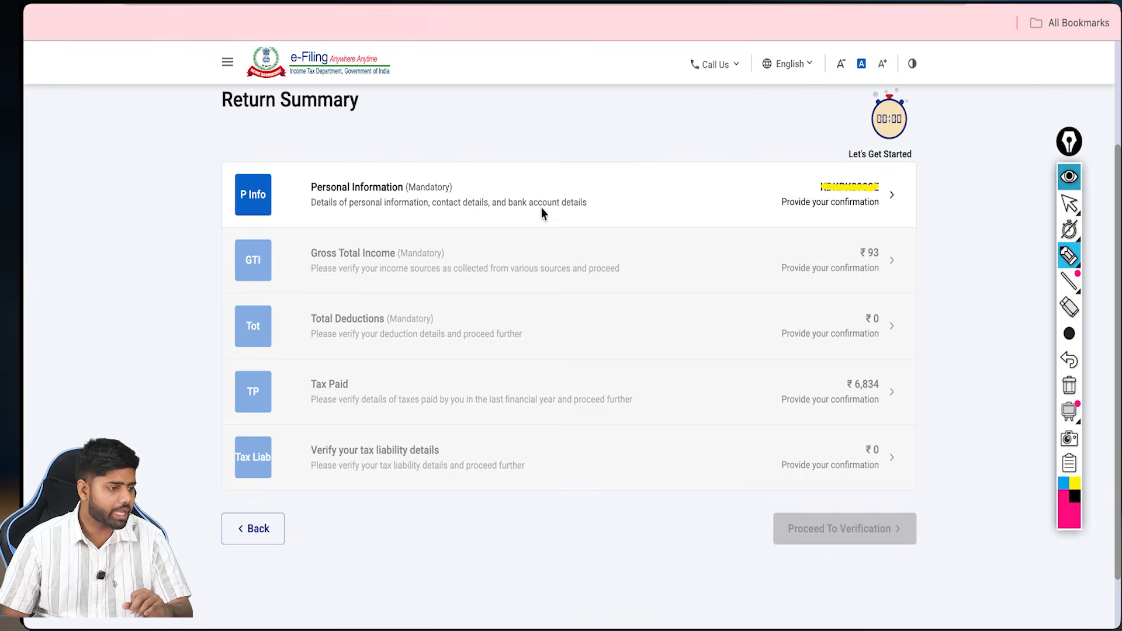
Step: Tick off the five Return Summary sections with on-screen check marks
mouse_move(636, 208)
left_mouse_down()
mouse_move(641, 218)
mouse_move(671, 189)
left_mouse_up()
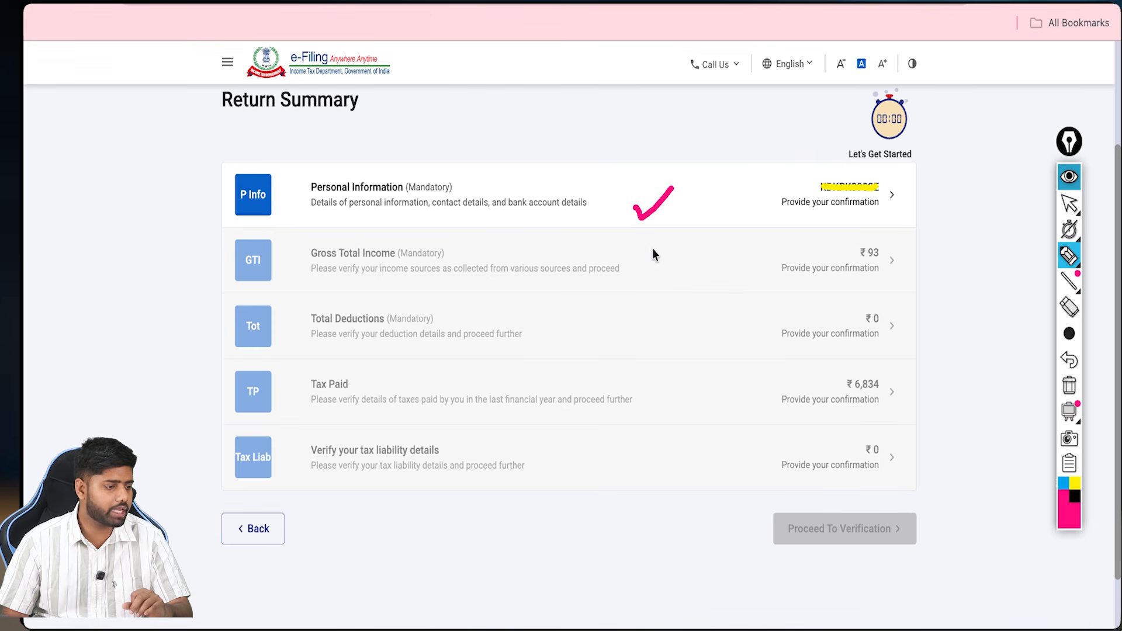
left_click_drag(651, 248, 676, 253)
left_click_drag(651, 328, 704, 339)
left_click_drag(694, 382, 711, 379)
left_click_drag(670, 458, 684, 455)
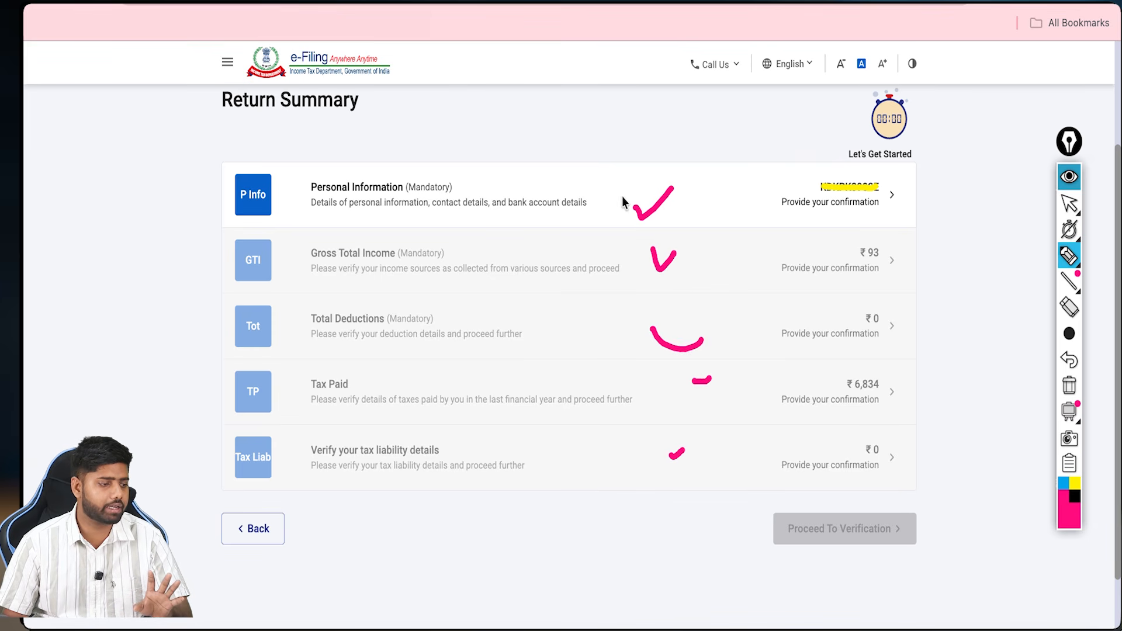
mouse_move(712, 153)
left_mouse_down()
mouse_move(731, 196)
mouse_move(747, 146)
left_mouse_up()
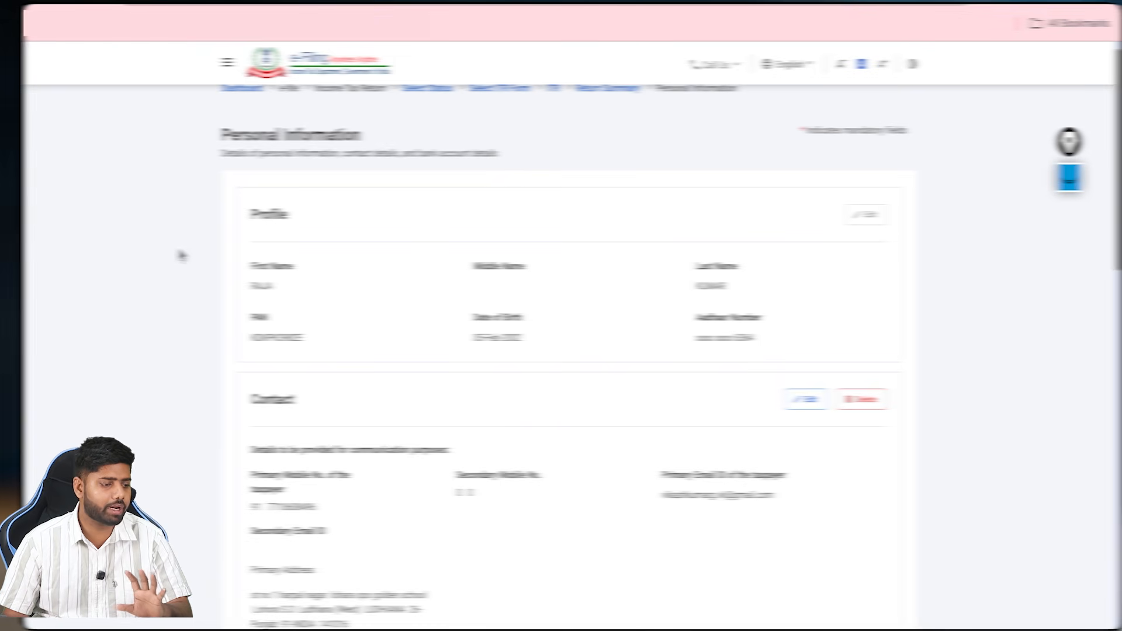
Step: Scroll to Nature of Employment and keep Others selected
scroll(491, 262, "down", 2)
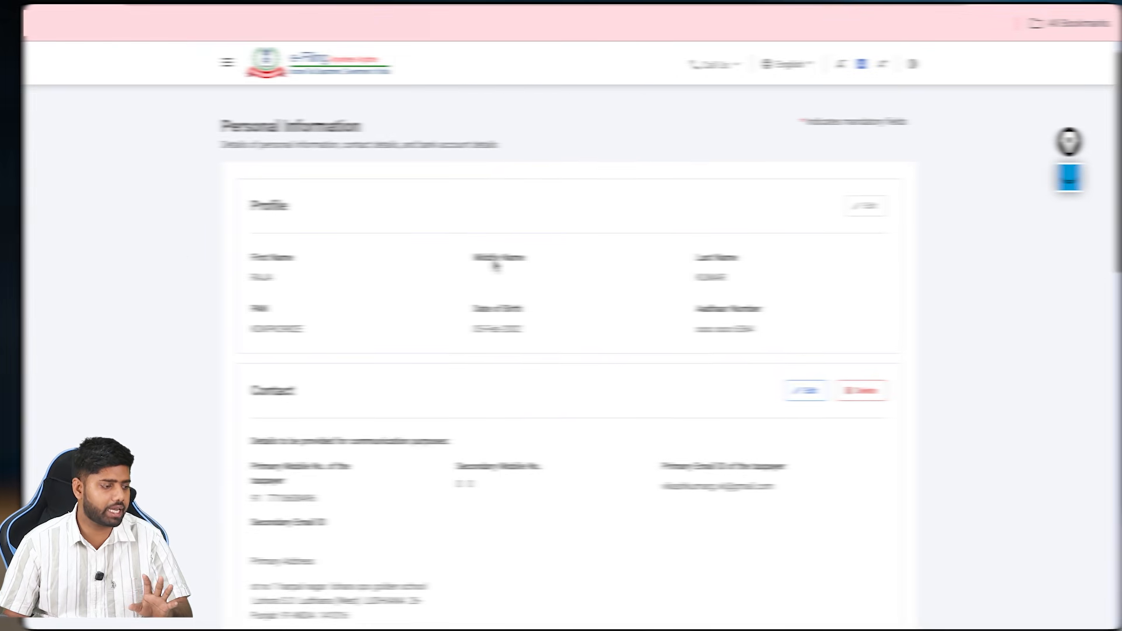
scroll(529, 367, "down", 5)
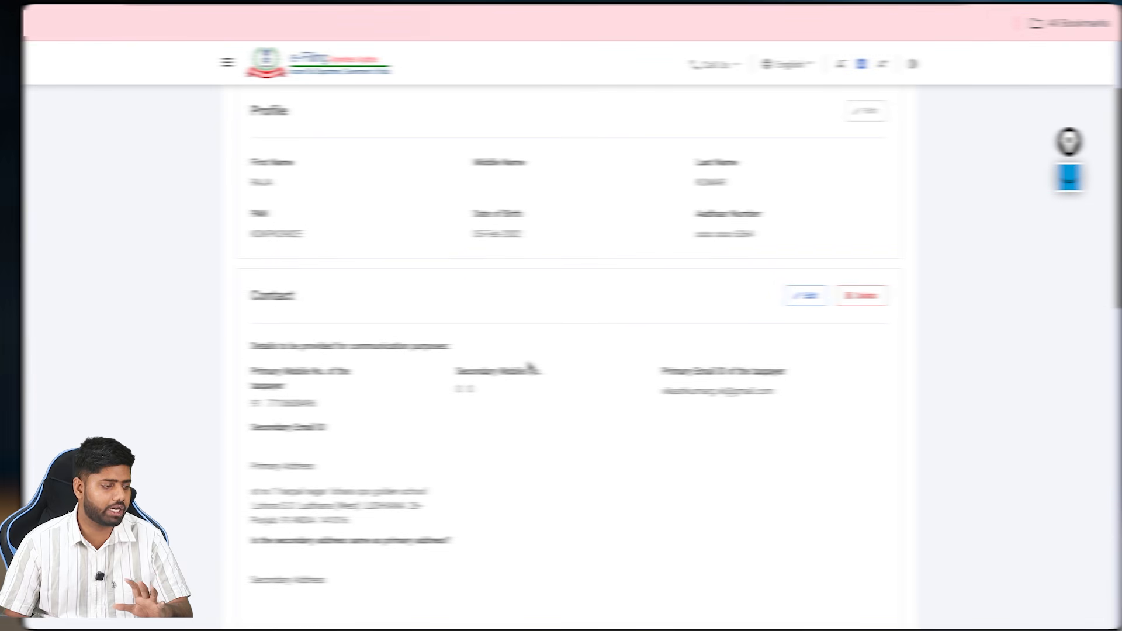
scroll(530, 367, "down", 5)
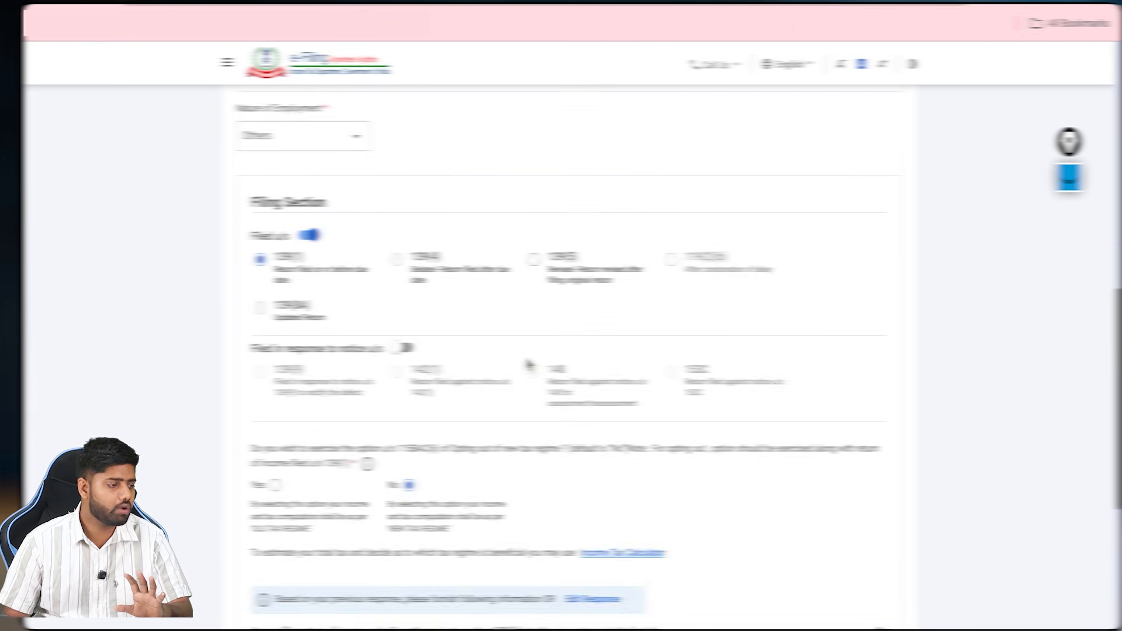
left_click(261, 146)
scroll(309, 225, "up", 3)
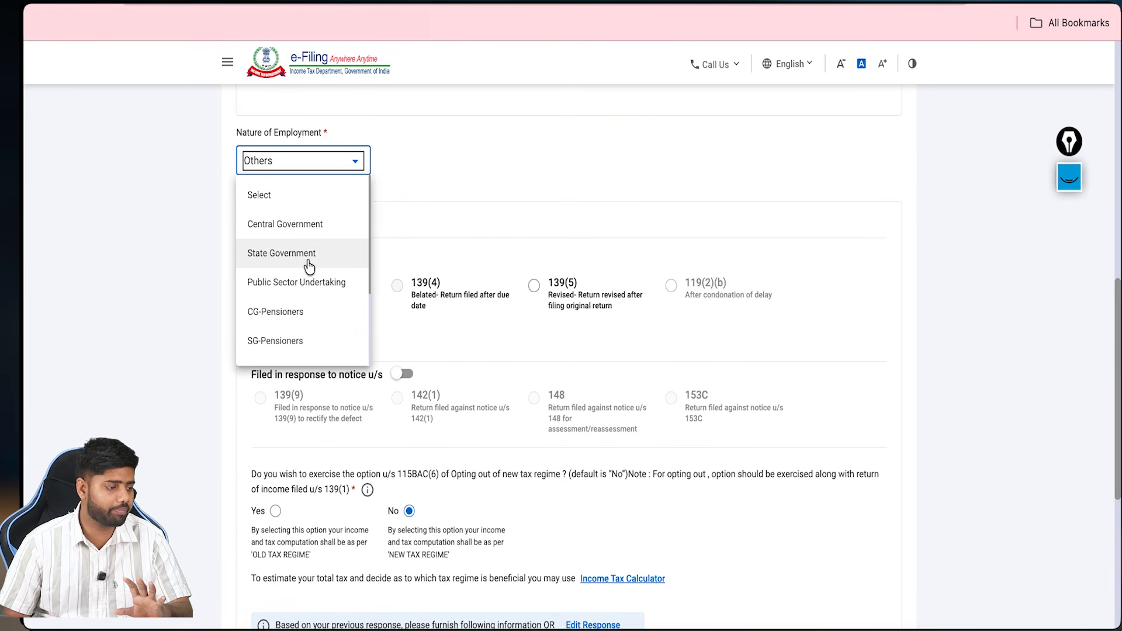
scroll(314, 325, "down", 1)
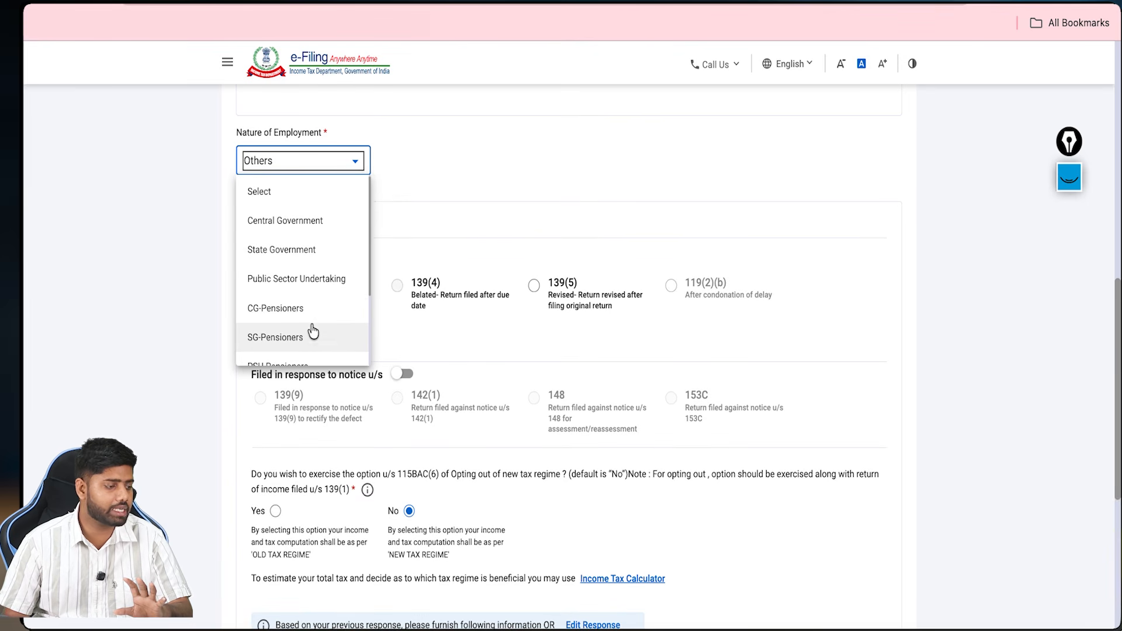
scroll(313, 341, "down", 4)
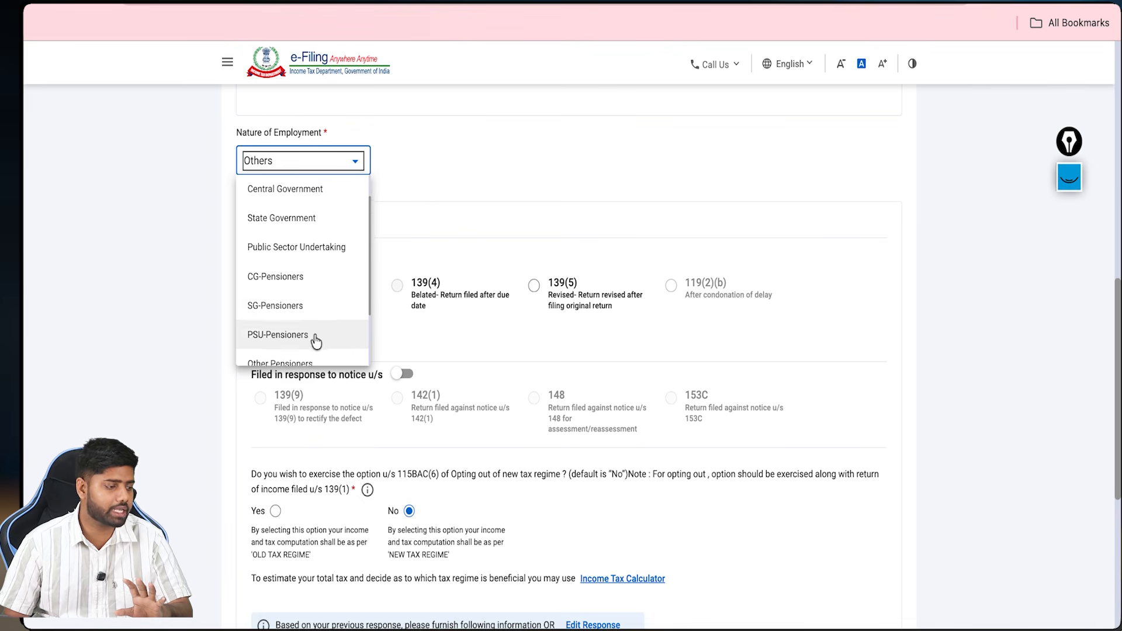
scroll(312, 312, "down", 1)
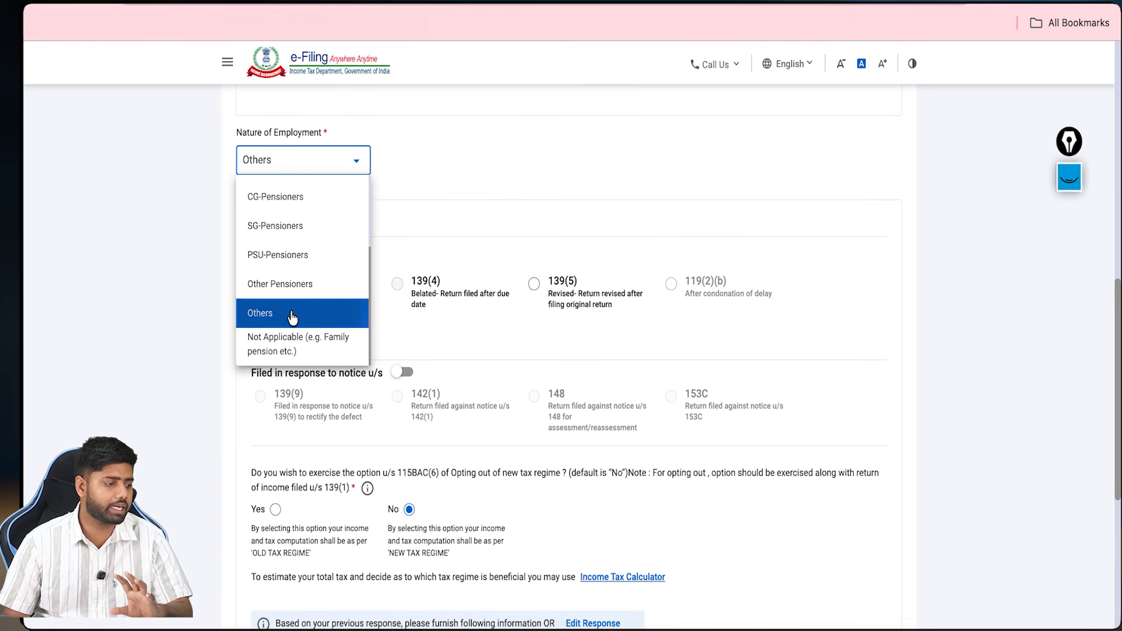
left_click(292, 316)
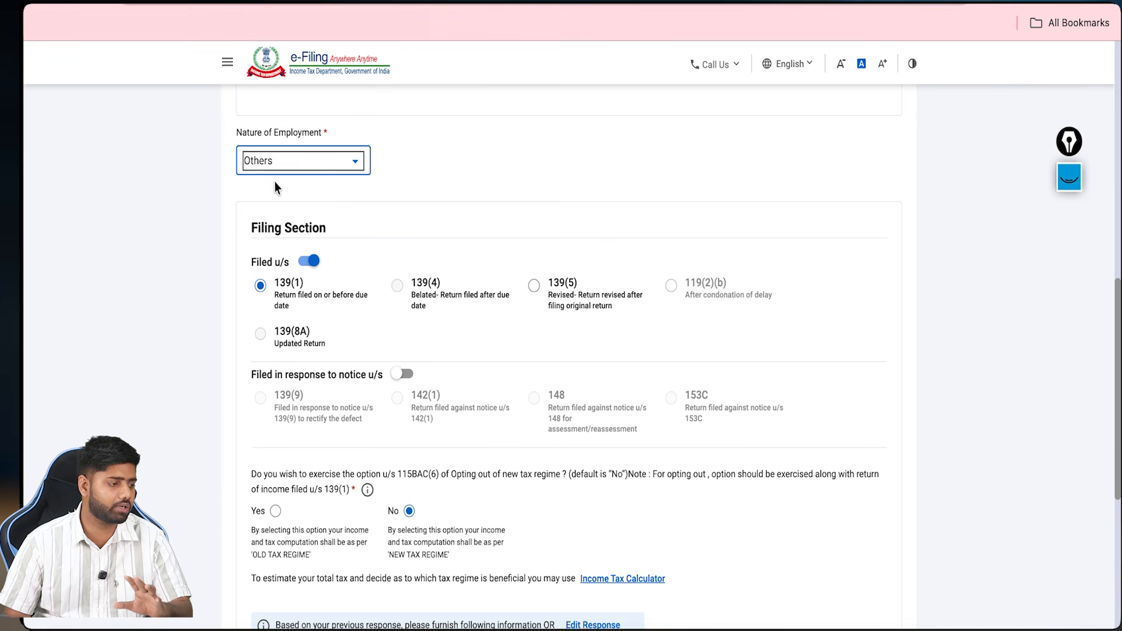
Step: Check-mark the Filed u/s 139(1) selection and the employment choice on screen
left_click(1069, 177)
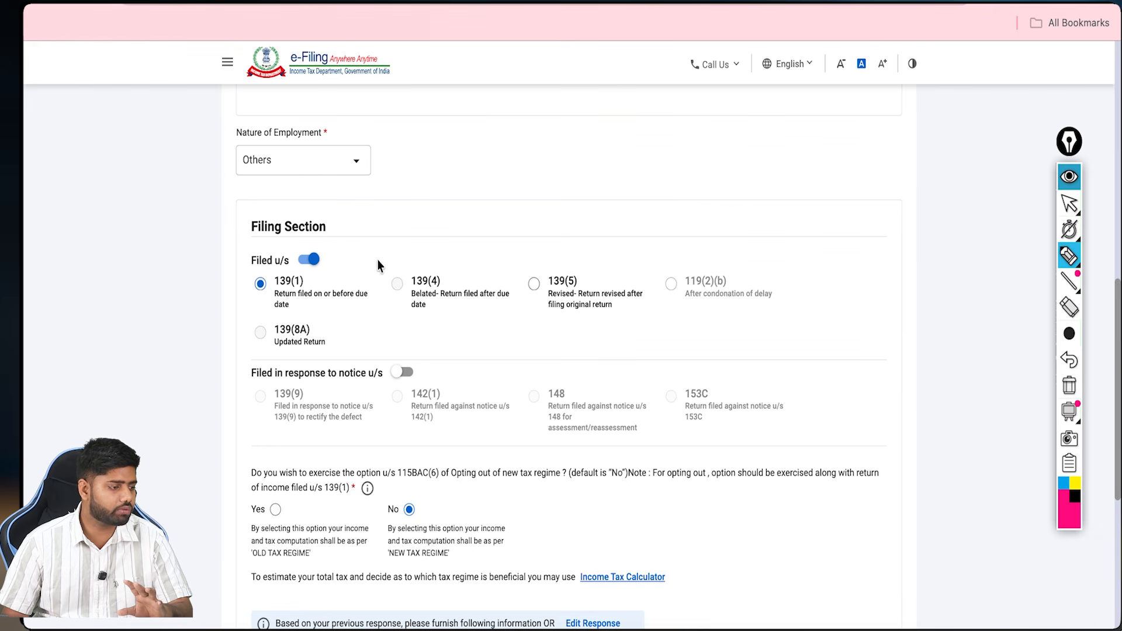
left_click_drag(358, 256, 397, 232)
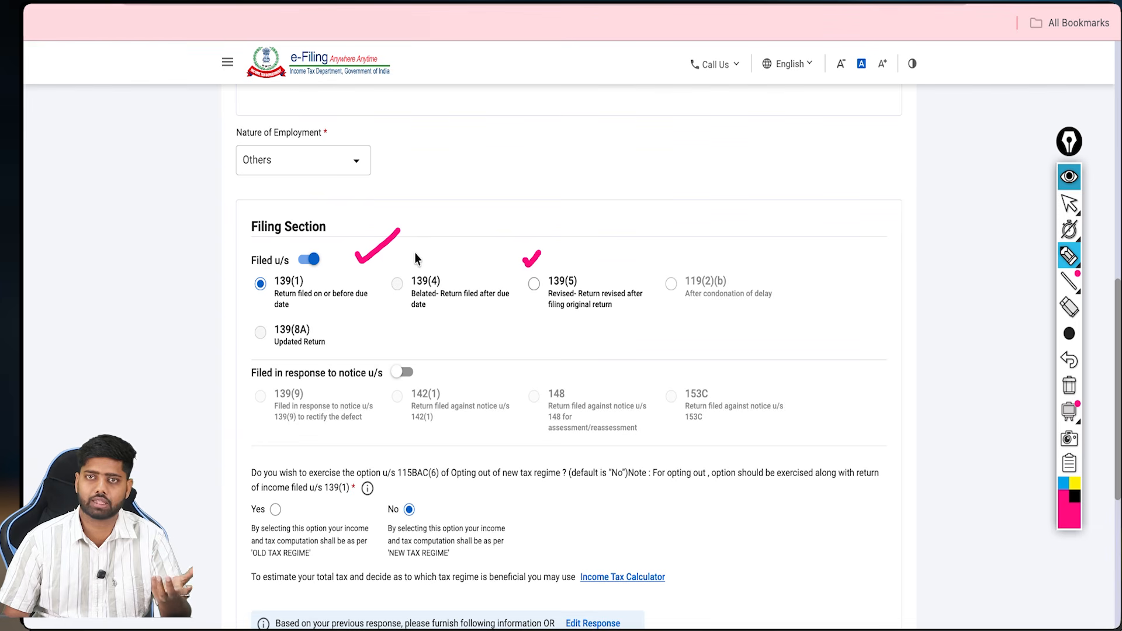
left_click_drag(406, 260, 413, 262)
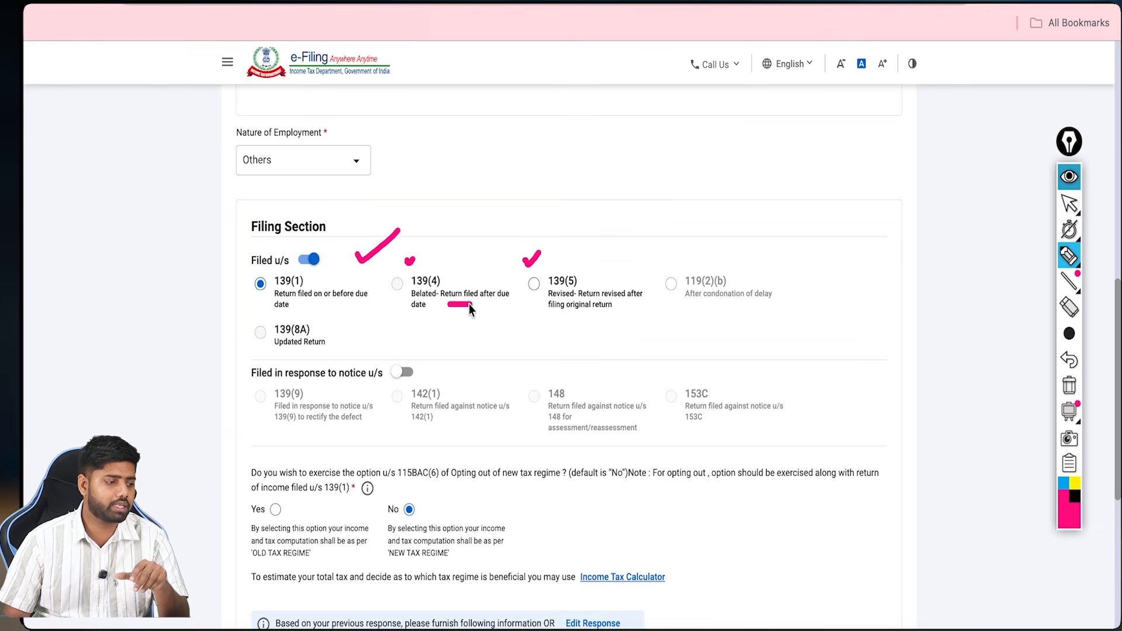
left_click(1069, 386)
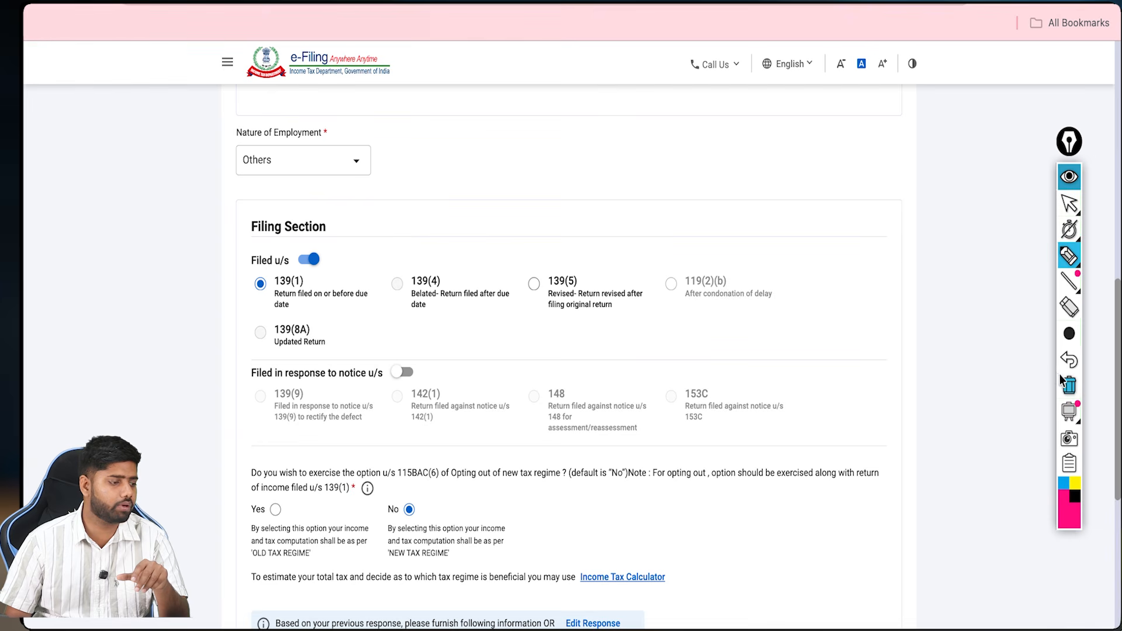
mouse_move(321, 276)
left_mouse_down()
mouse_move(339, 279)
mouse_move(332, 273)
left_mouse_up()
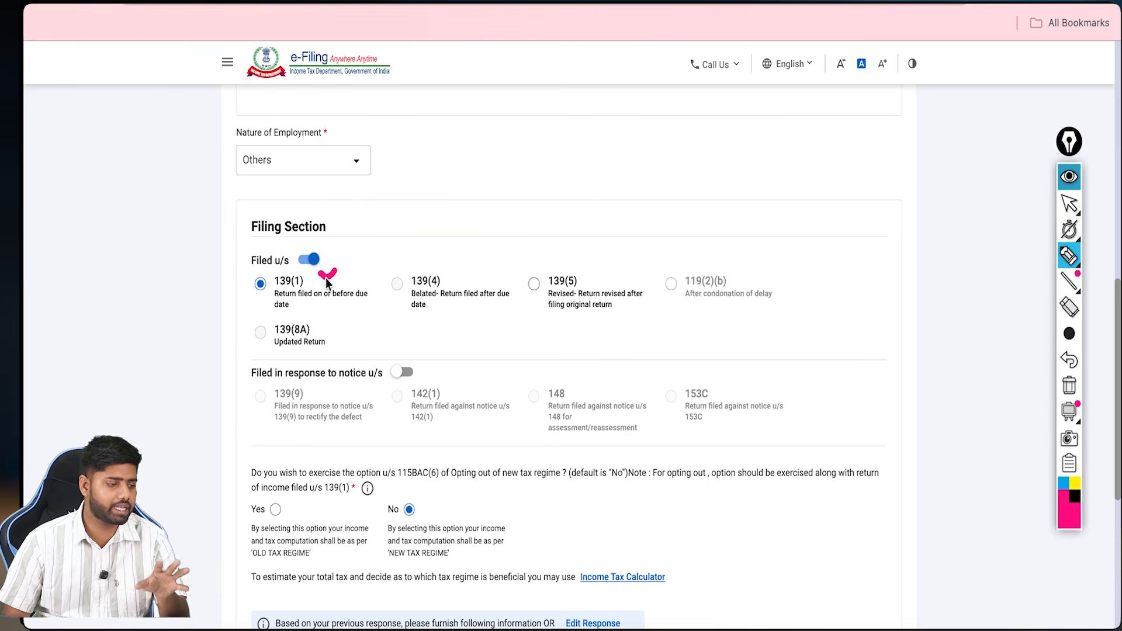
Step: Mark the No answers for the 115BAC(6) opt-out and representative assessee
scroll(409, 235, "down", 4)
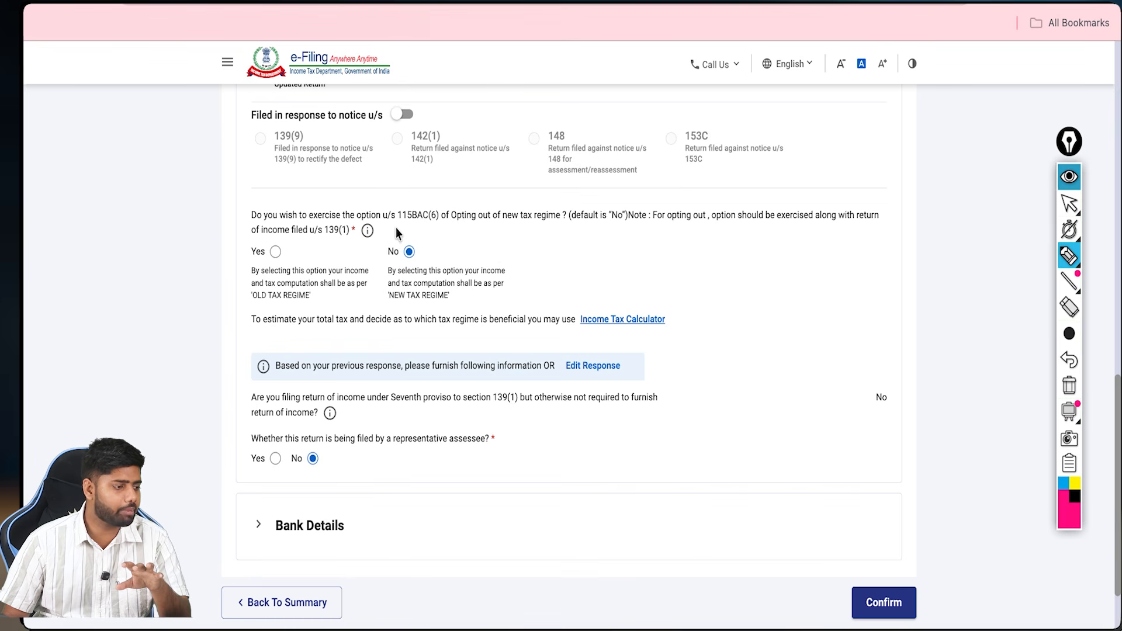
left_click_drag(395, 228, 441, 229)
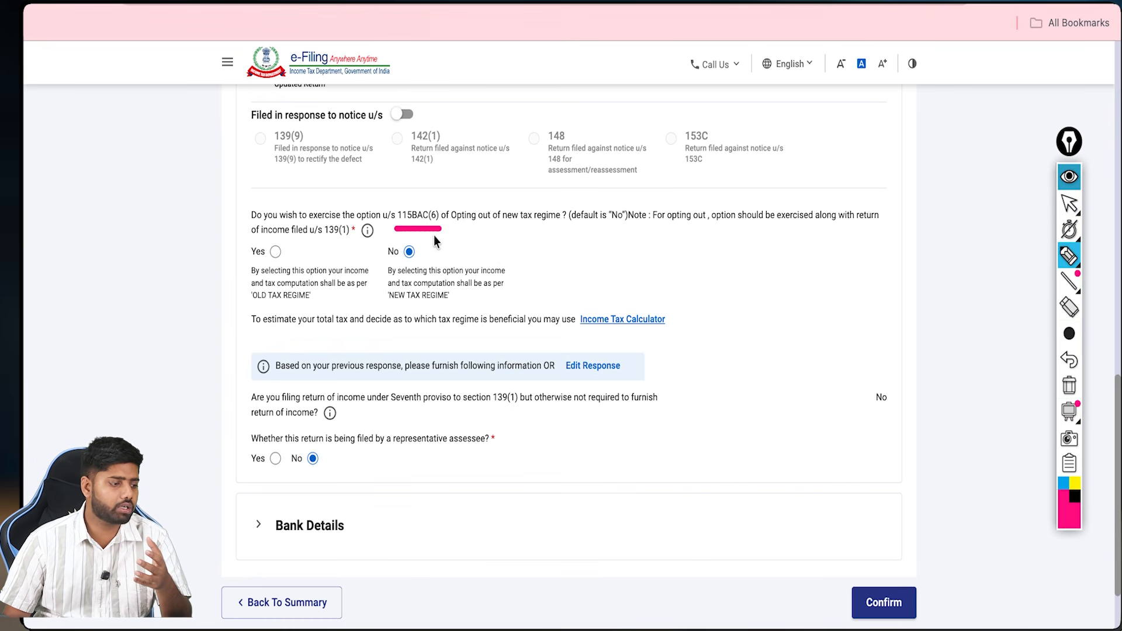
left_click_drag(419, 252, 428, 248)
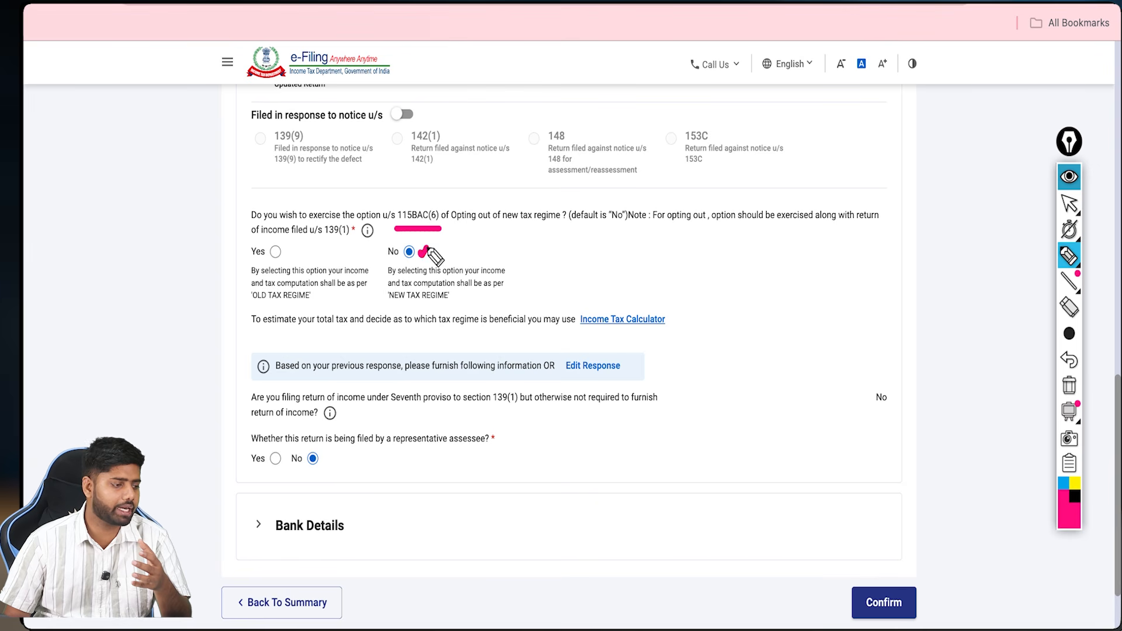
left_click(1069, 385)
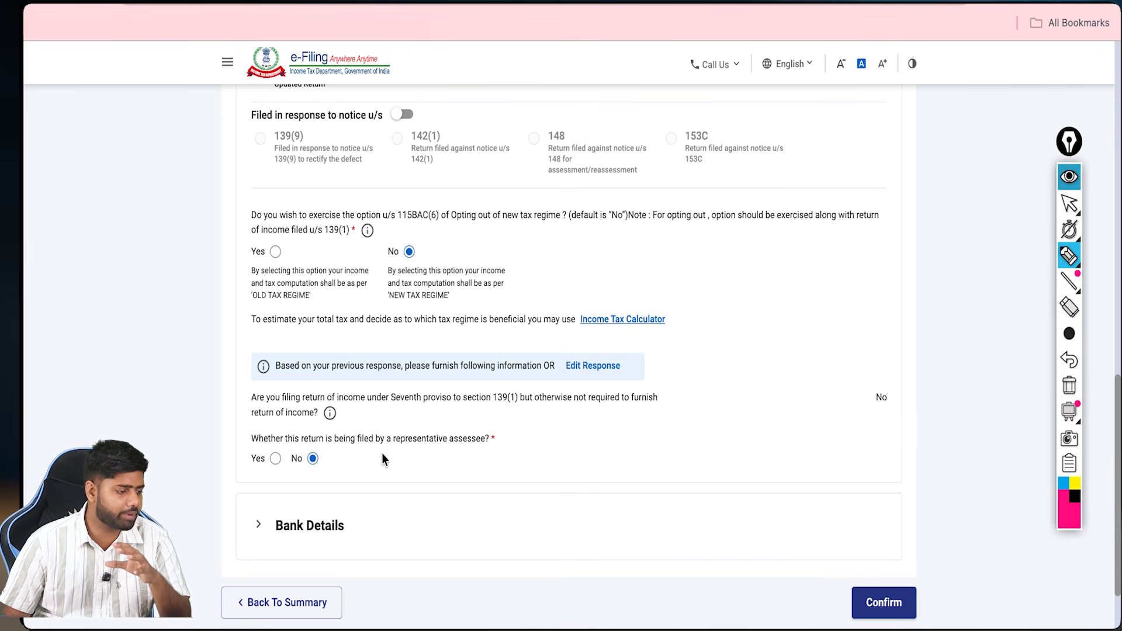
left_click_drag(336, 466, 344, 457)
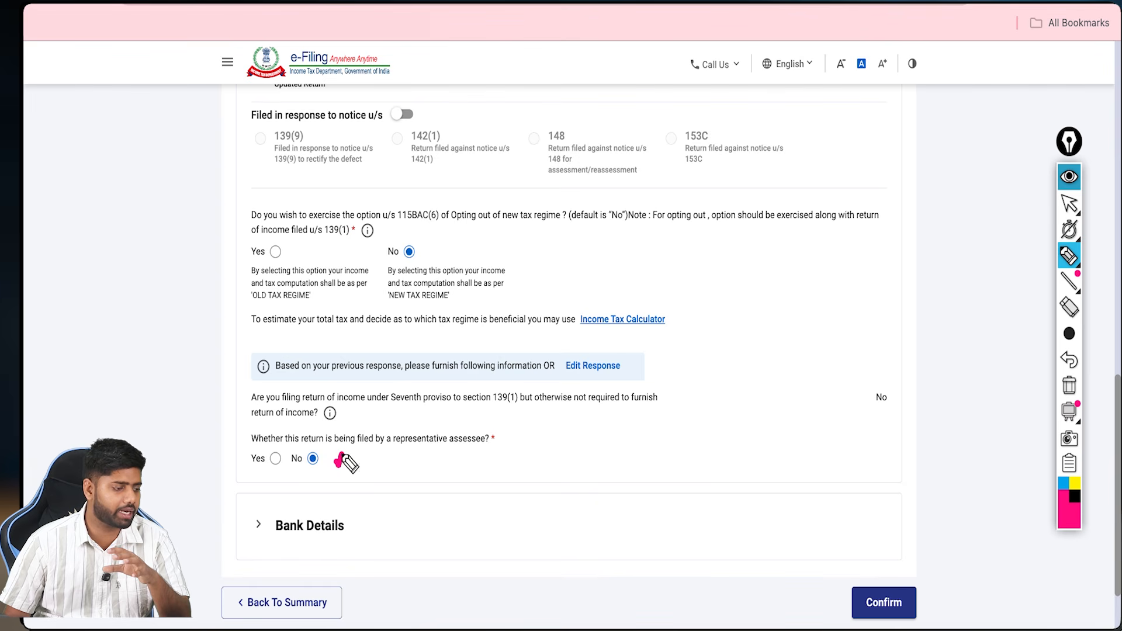
left_click_drag(410, 520, 423, 488)
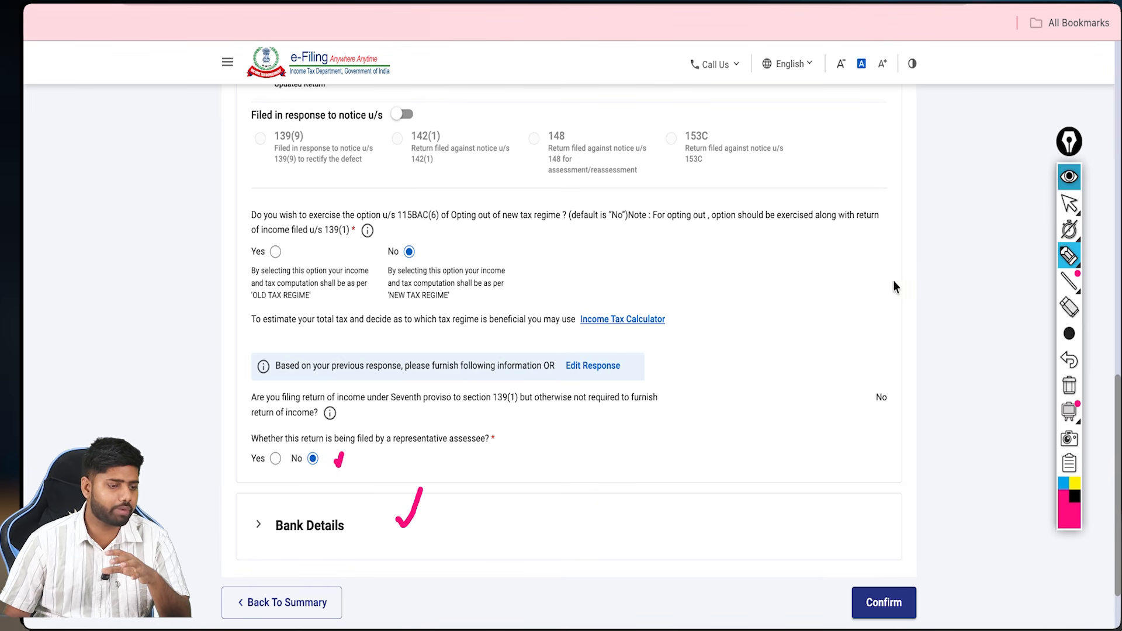
left_click(1069, 177)
Step: Expand Bank Details with the refund toggle kept on, and confirm Personal Information
left_click(446, 523)
scroll(446, 486, "down", 5)
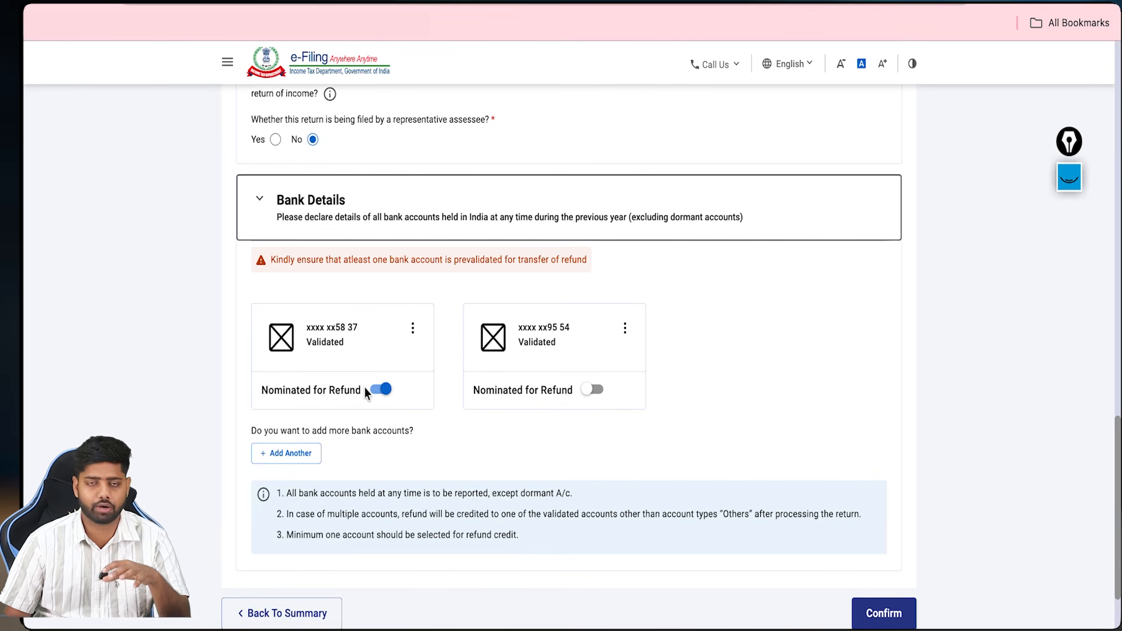
scroll(367, 396, "down", 2)
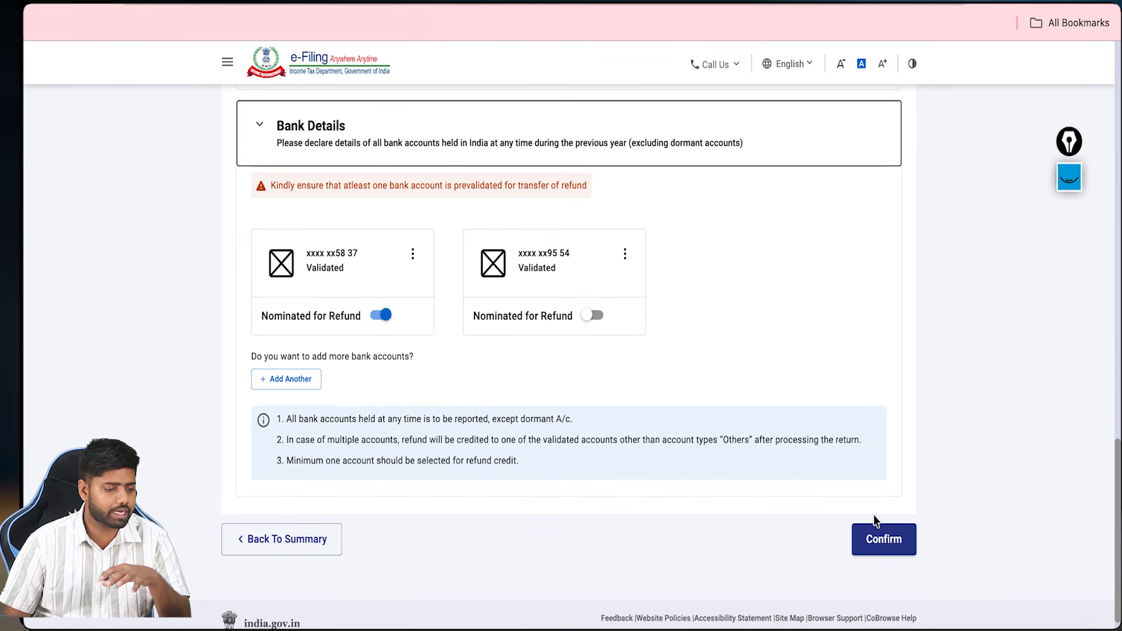
left_click(879, 539)
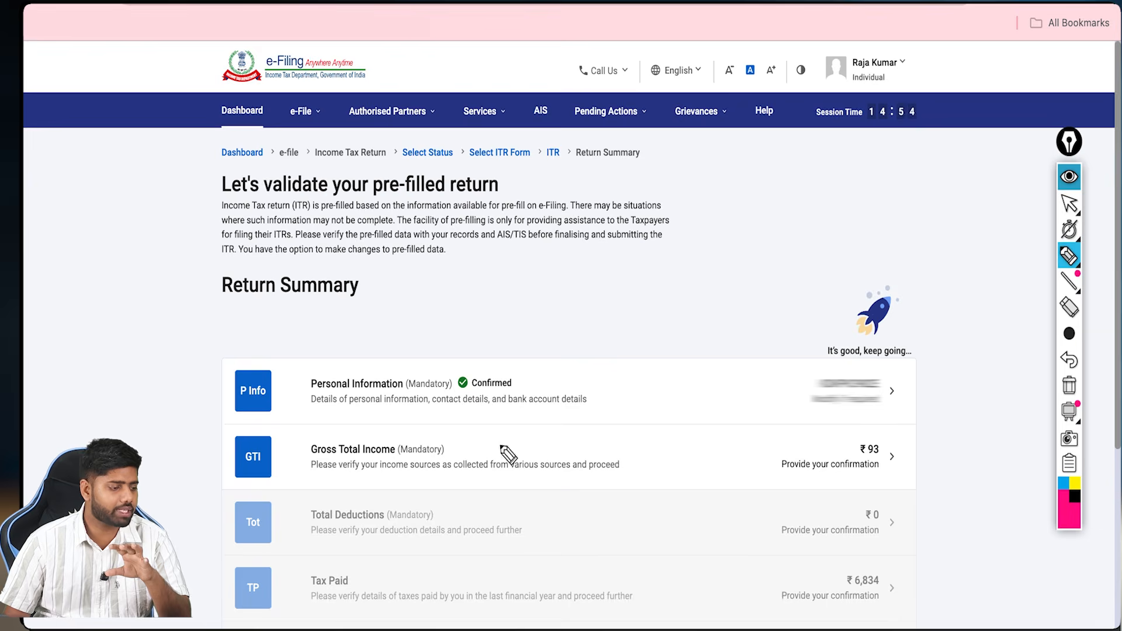
mouse_move(500, 446)
left_mouse_down()
mouse_move(530, 432)
mouse_move(585, 454)
left_mouse_up()
left_click(1069, 177)
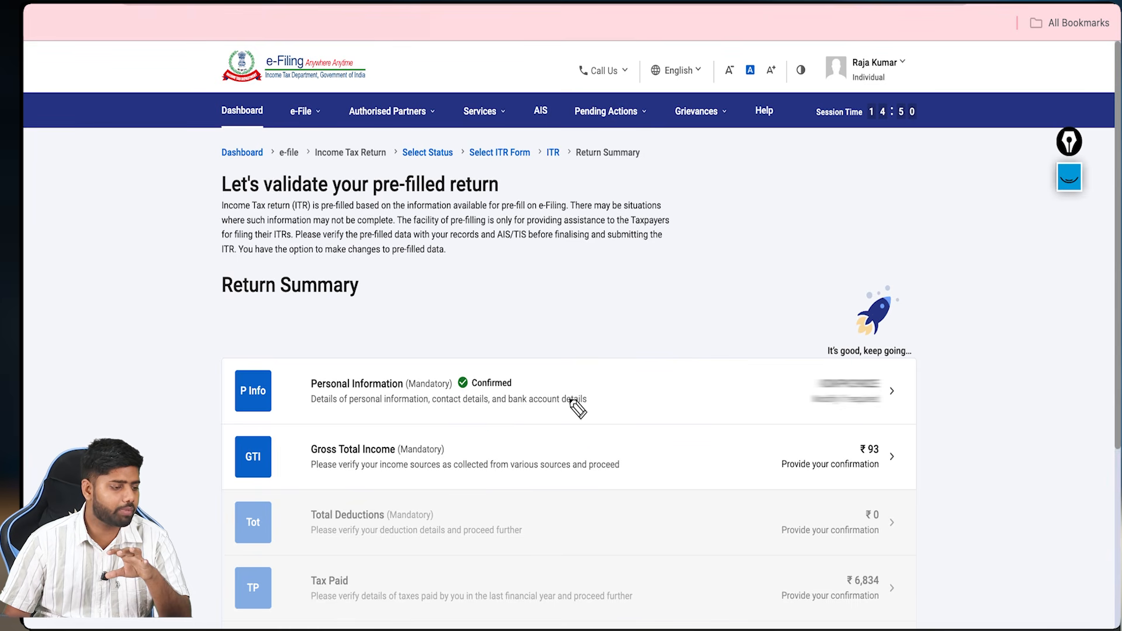
left_click(572, 434)
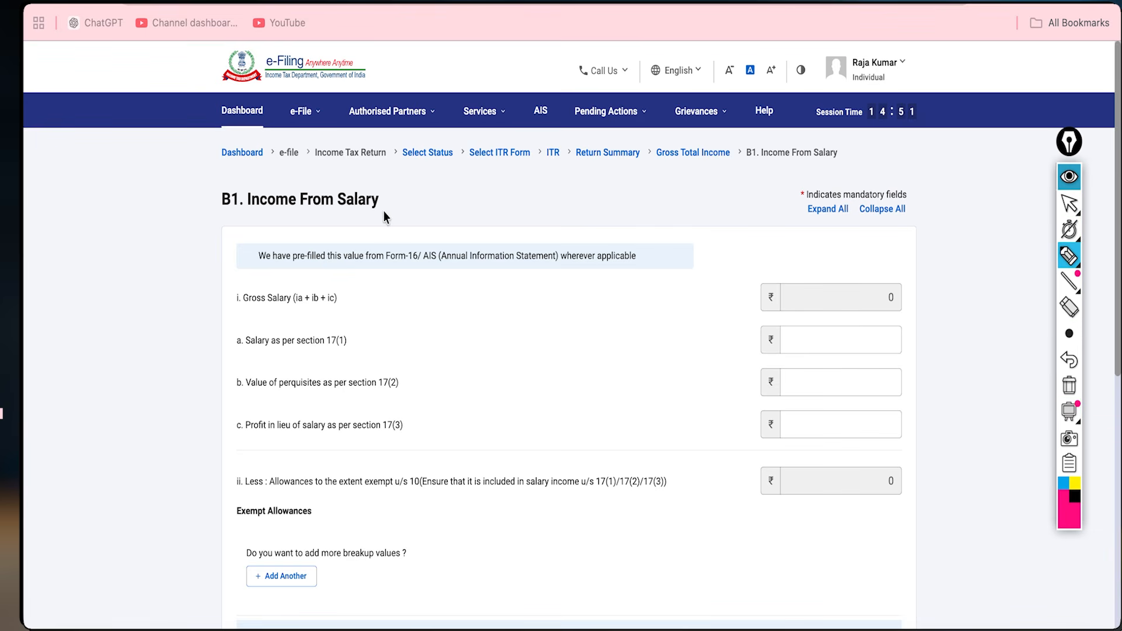
Step: Annotate the salary page's section 17(1) and 17(3) fields with arrows and check marks
left_click_drag(384, 210, 419, 204)
left_click(1069, 386)
mouse_move(362, 342)
left_mouse_down()
mouse_move(727, 358)
mouse_move(815, 333)
left_mouse_up()
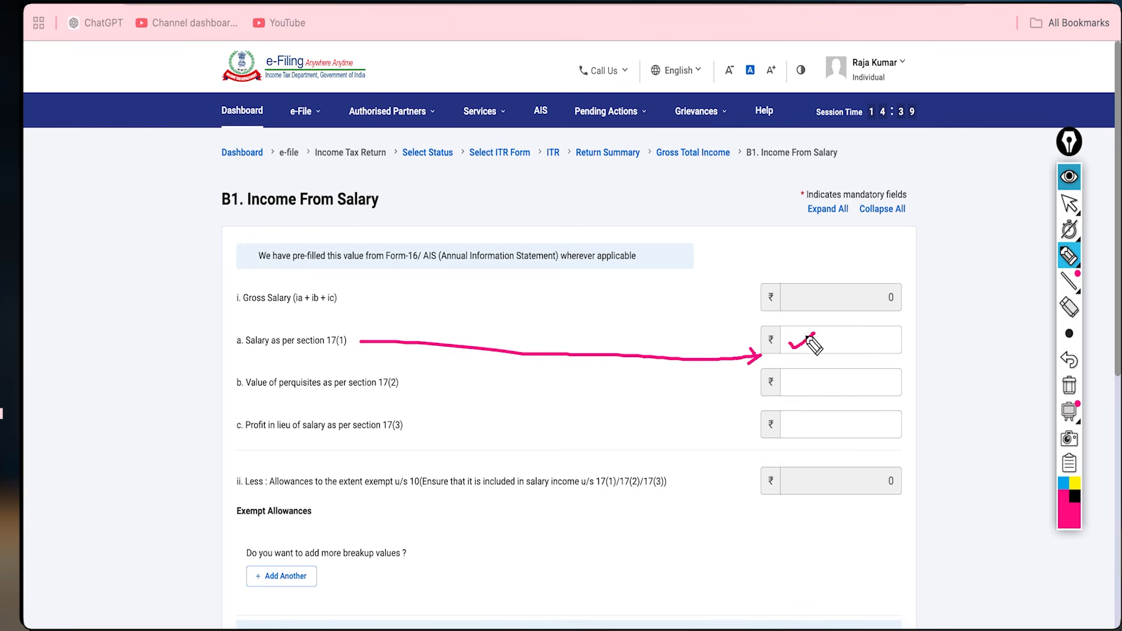
mouse_move(423, 381)
left_mouse_down()
mouse_move(760, 385)
mouse_move(741, 396)
mouse_move(814, 375)
left_mouse_up()
mouse_move(431, 430)
left_mouse_down()
mouse_move(690, 449)
mouse_move(752, 433)
left_mouse_up()
mouse_move(817, 409)
left_mouse_down()
mouse_move(825, 416)
mouse_move(840, 390)
left_mouse_up()
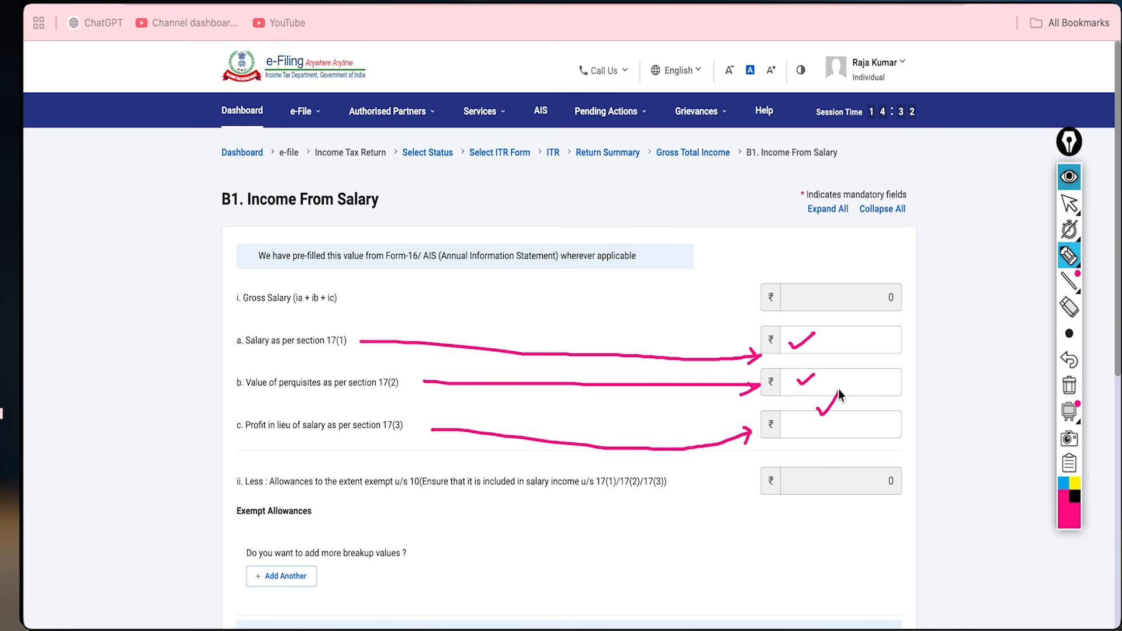
left_click(1069, 176)
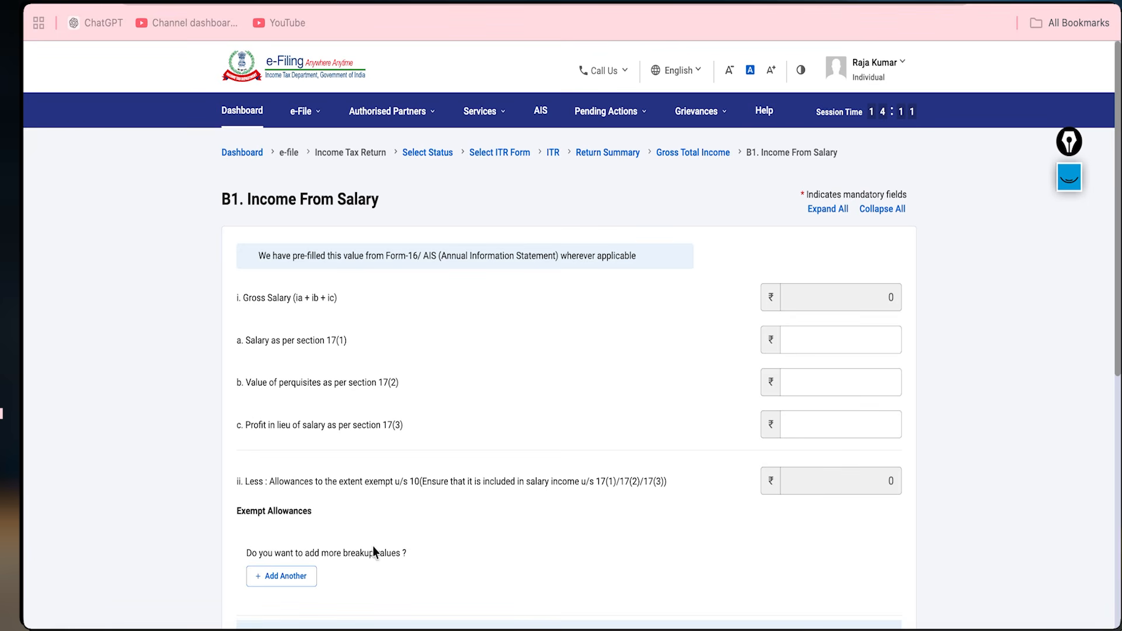
scroll(374, 552, "down", 3)
left_click(271, 383)
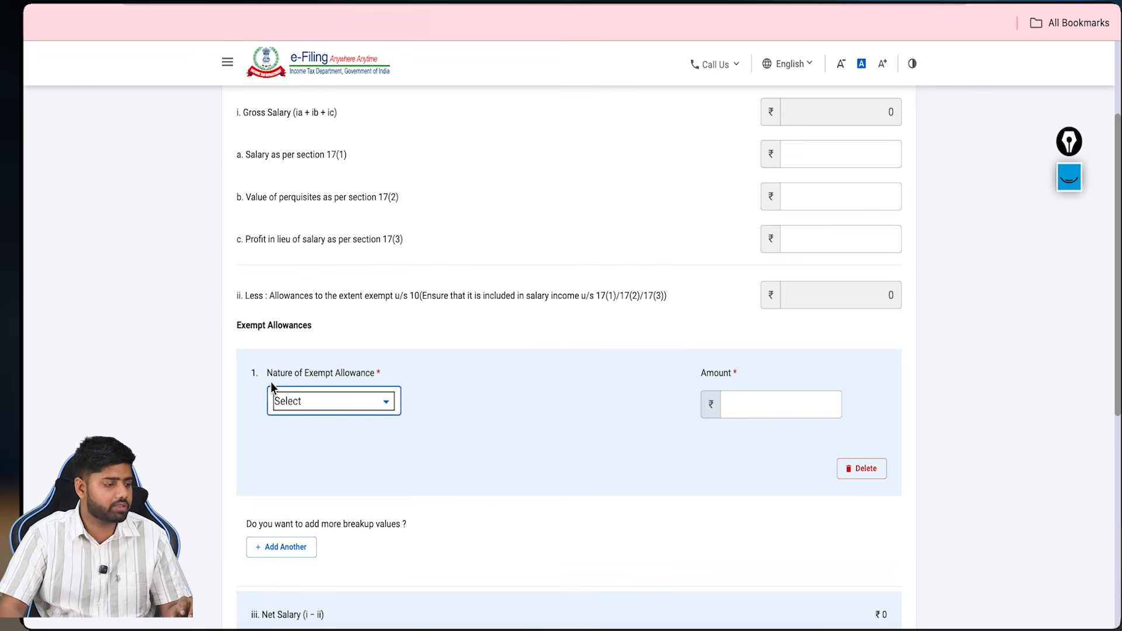
left_click(313, 401)
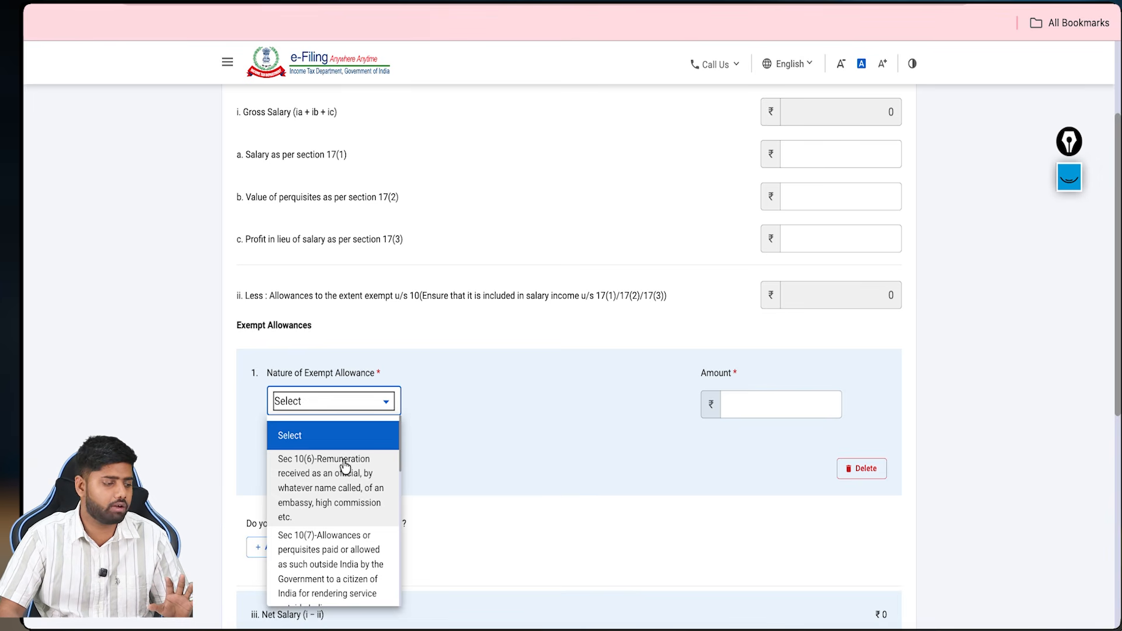
scroll(345, 467, "down", 4)
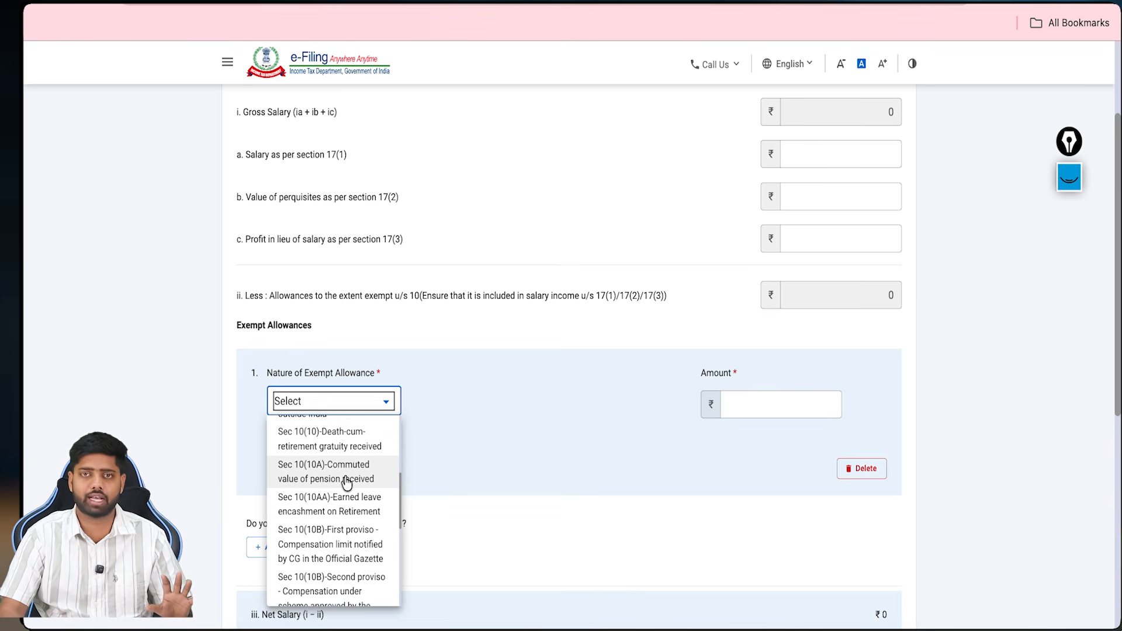
scroll(347, 483, "down", 1)
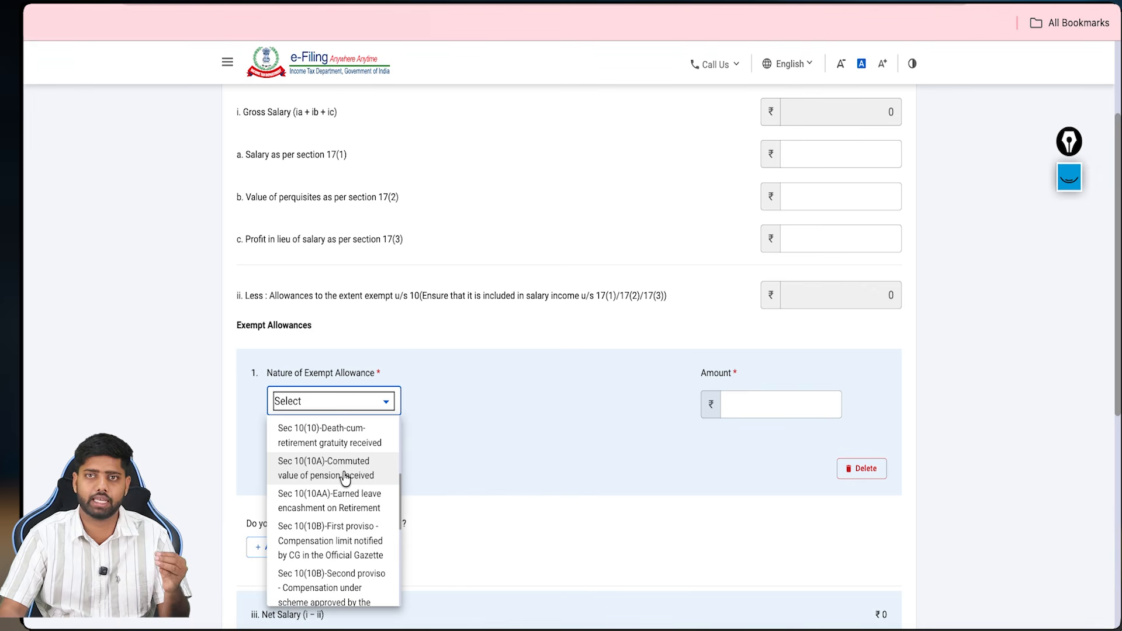
scroll(344, 478, "down", 2)
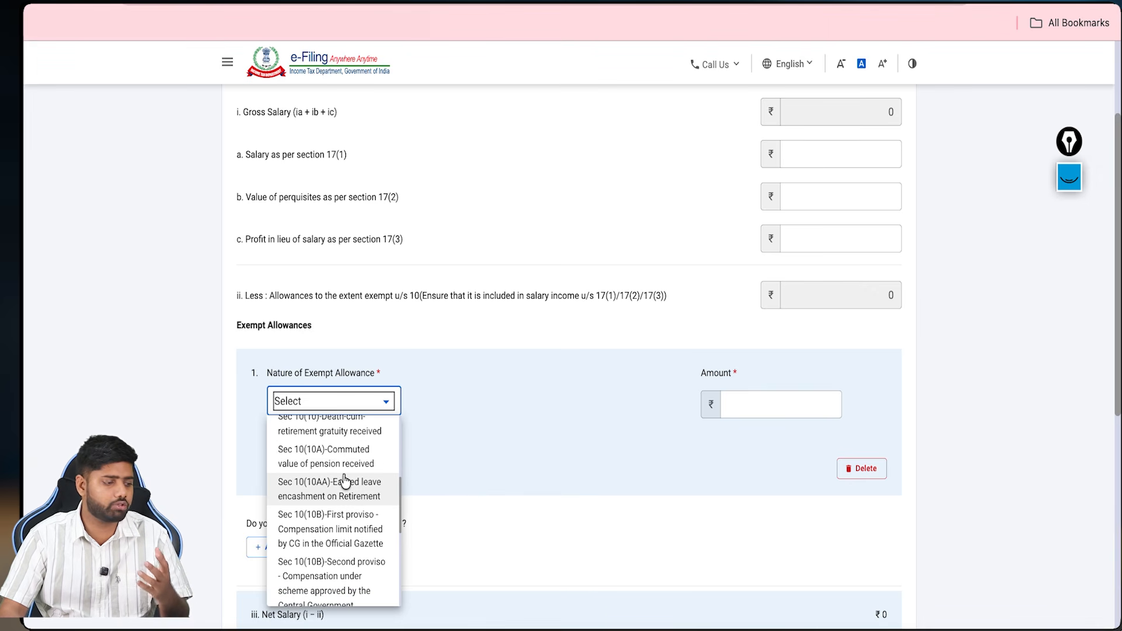
scroll(345, 481, "down", 1)
scroll(345, 483, "down", 1)
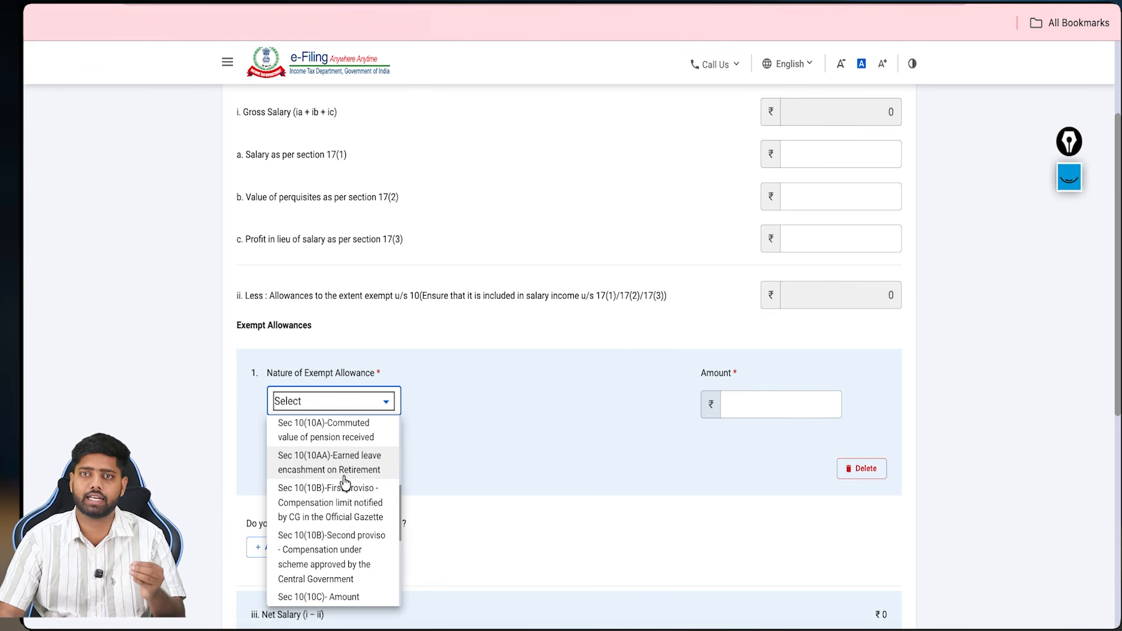
left_click(557, 428)
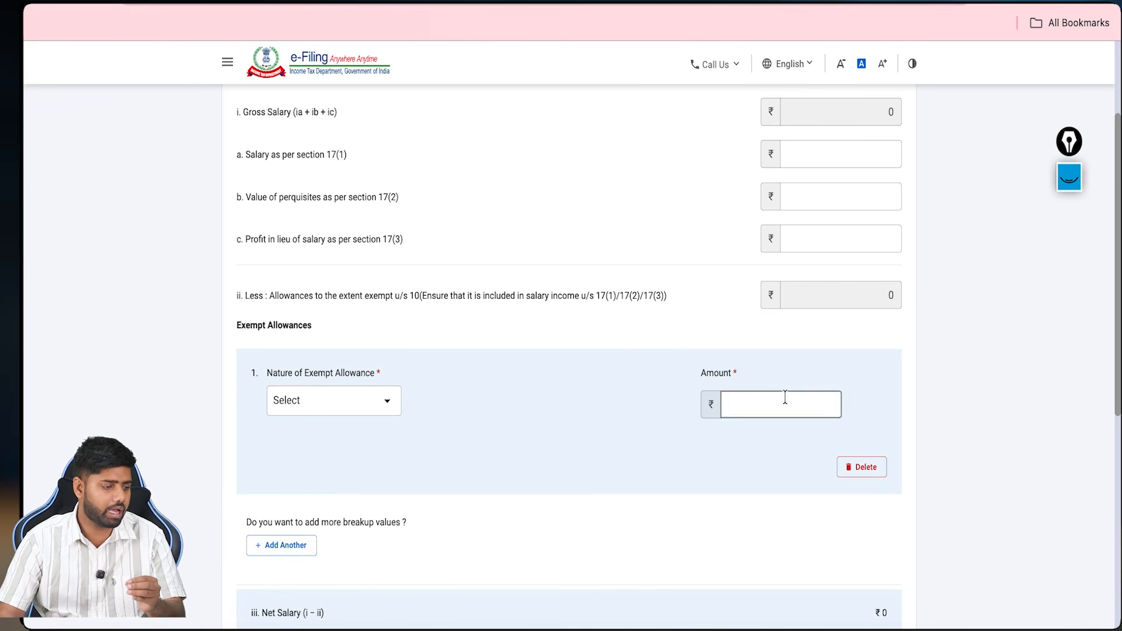
left_click(852, 467)
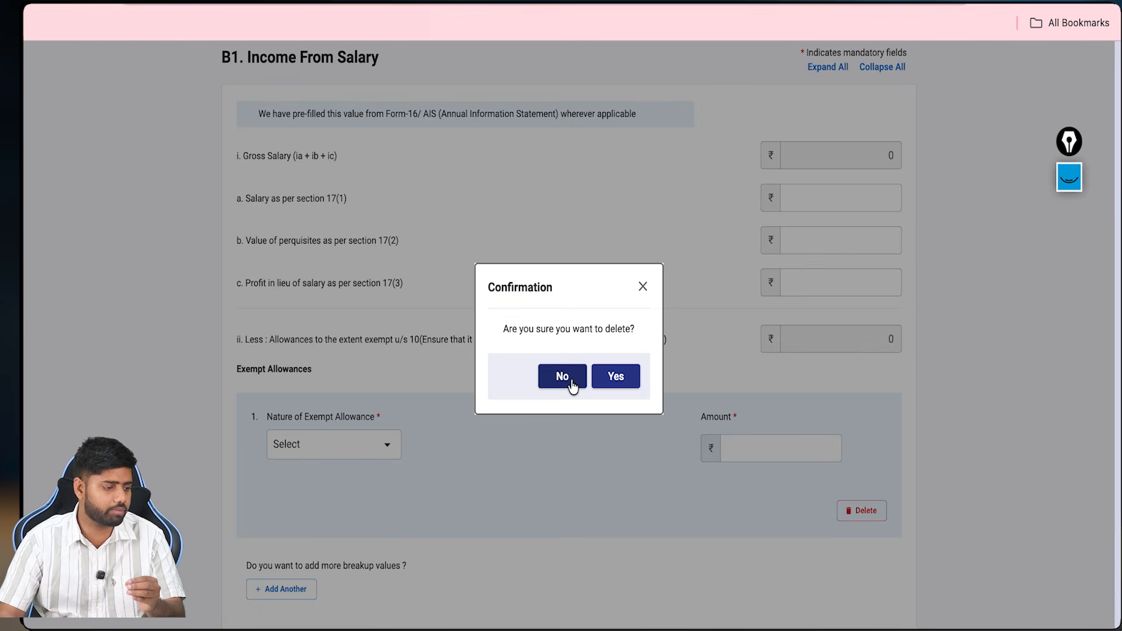
left_click(610, 378)
scroll(766, 287, "up", 2)
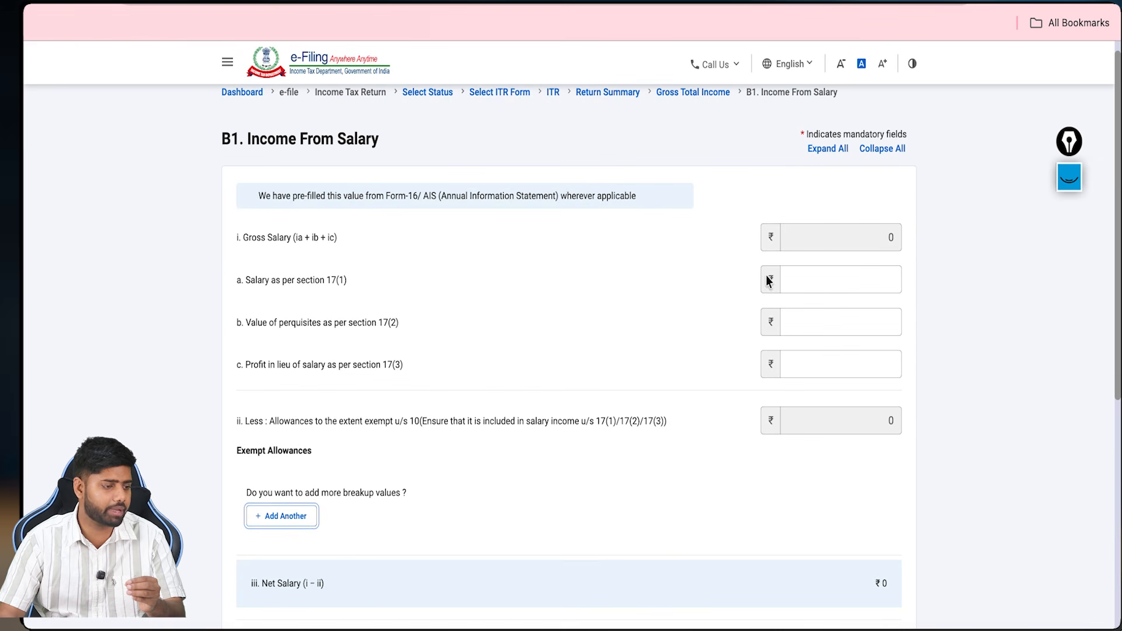
Step: Review the salary 17(1), perquisites and profit-in-lieu fields and clear old annotations
left_click(859, 279)
left_click(845, 374)
left_click(855, 307)
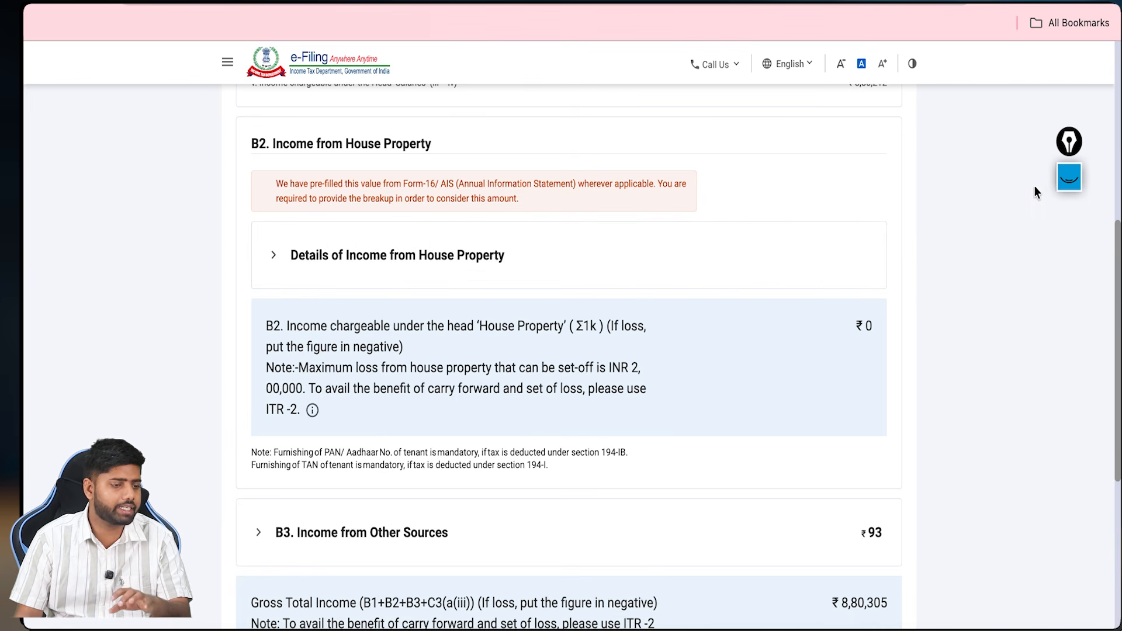
left_click(1069, 178)
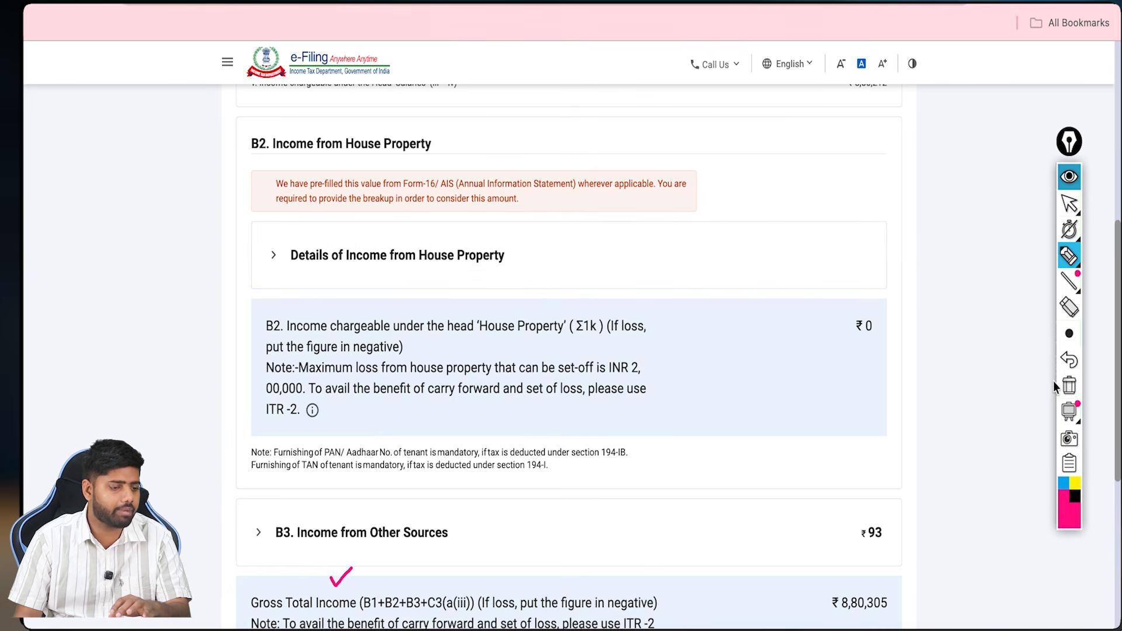
left_click(1068, 386)
Step: Mark the house property heading, expand its details and add a new property entry
left_click_drag(454, 153, 484, 127)
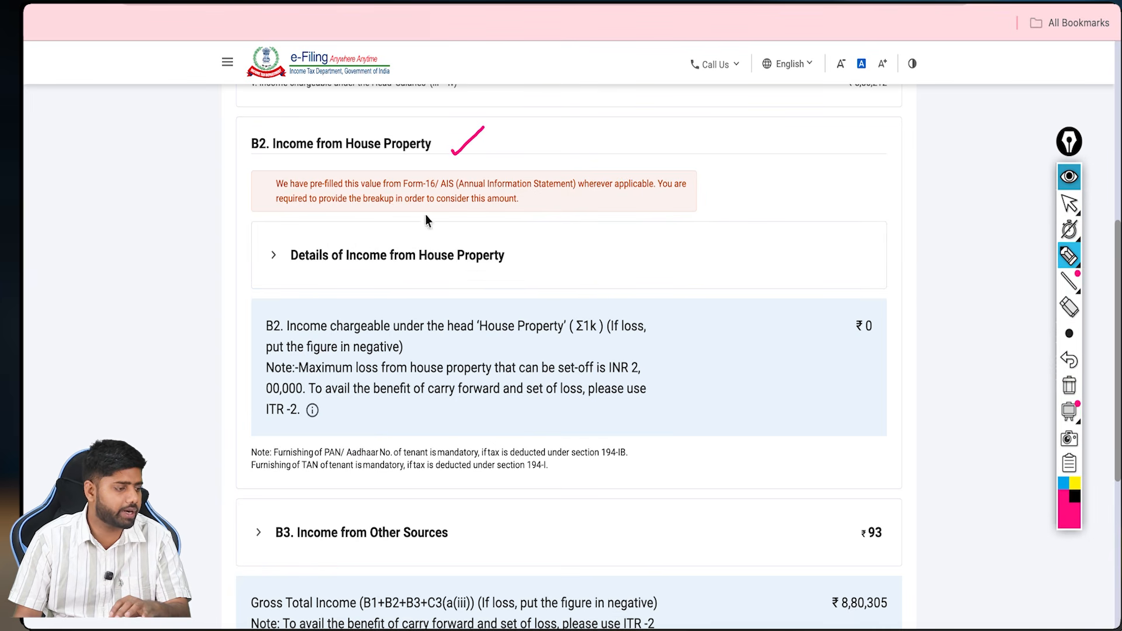
left_click_drag(287, 273, 470, 269)
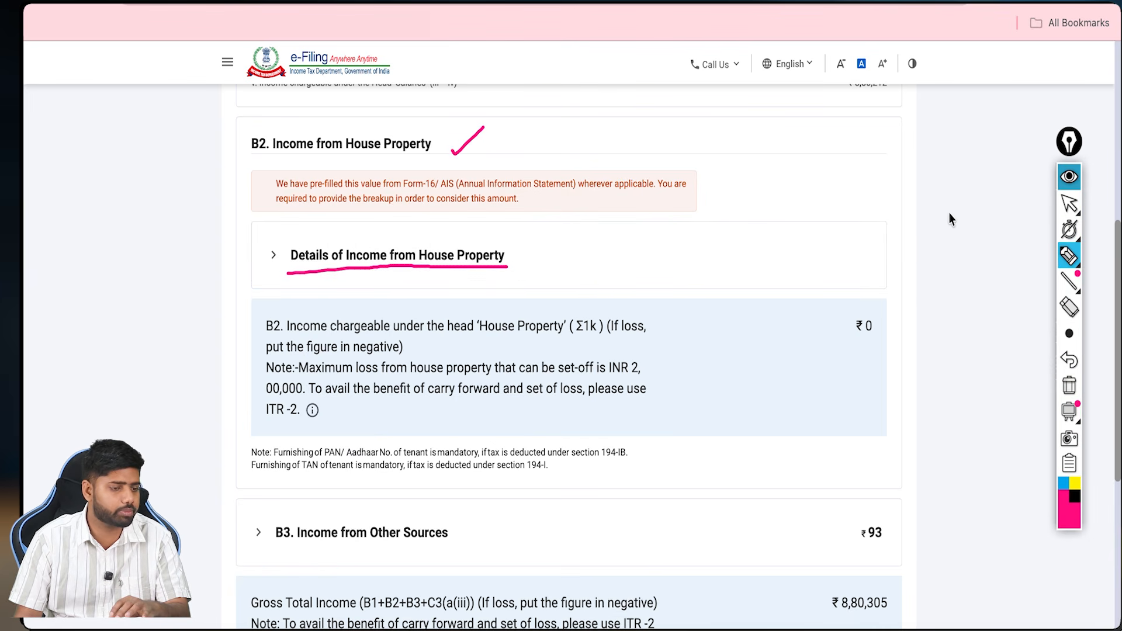
left_click(1061, 184)
left_click(342, 251)
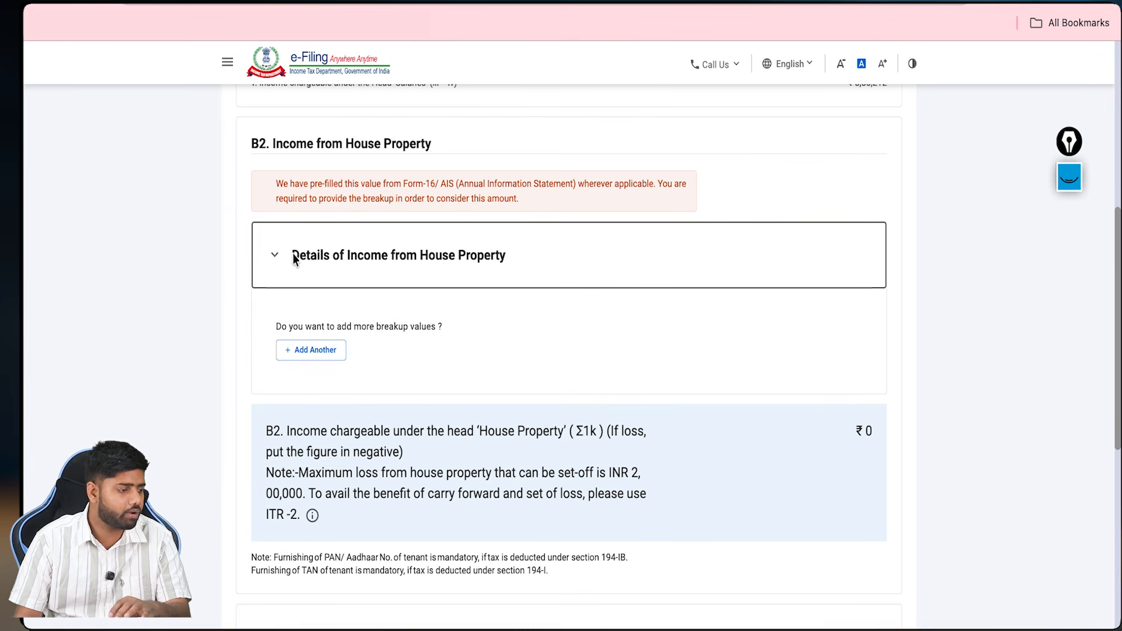
left_click(308, 360)
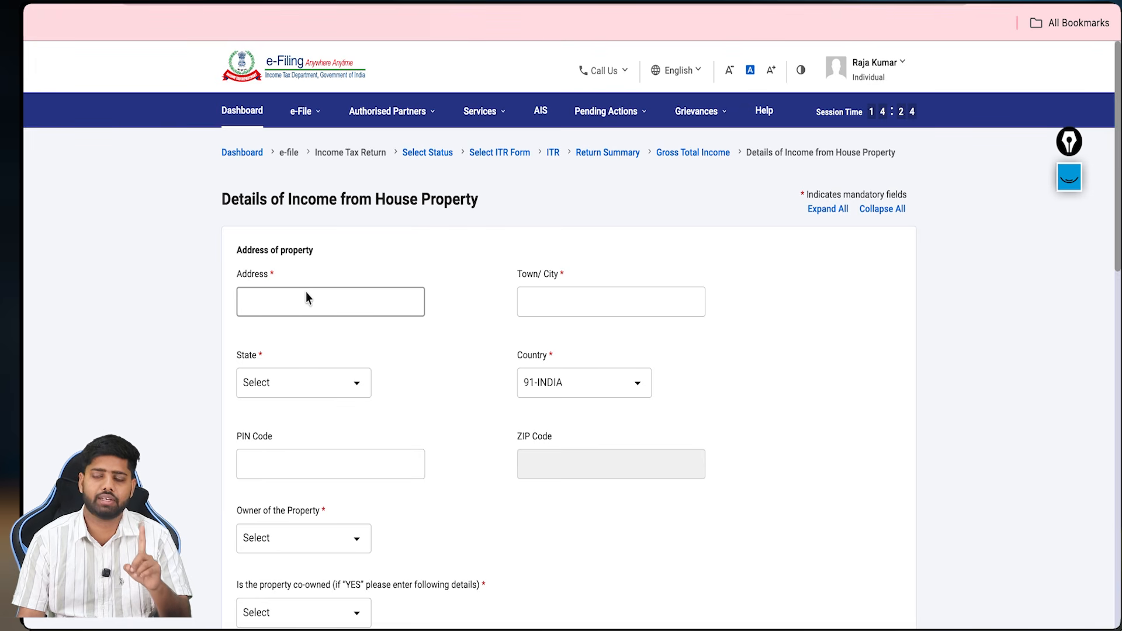
Step: Go through the property address fields, set Owner to Self and leave the co-owned choice unchanged
left_click(307, 293)
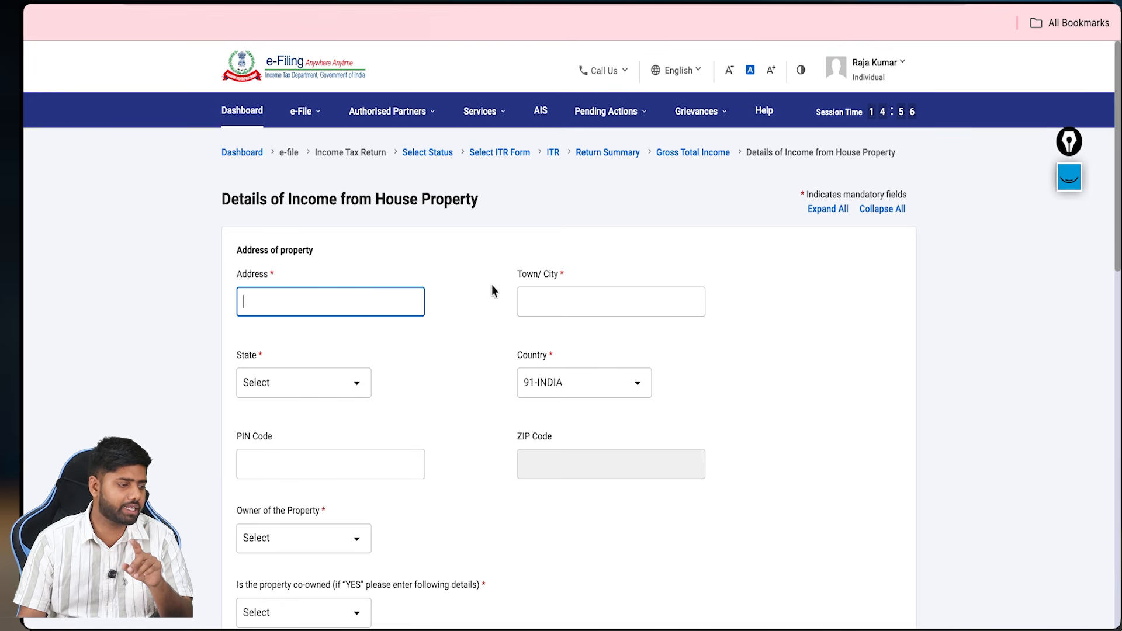
key("Tab")
scroll(353, 384, "down", 3)
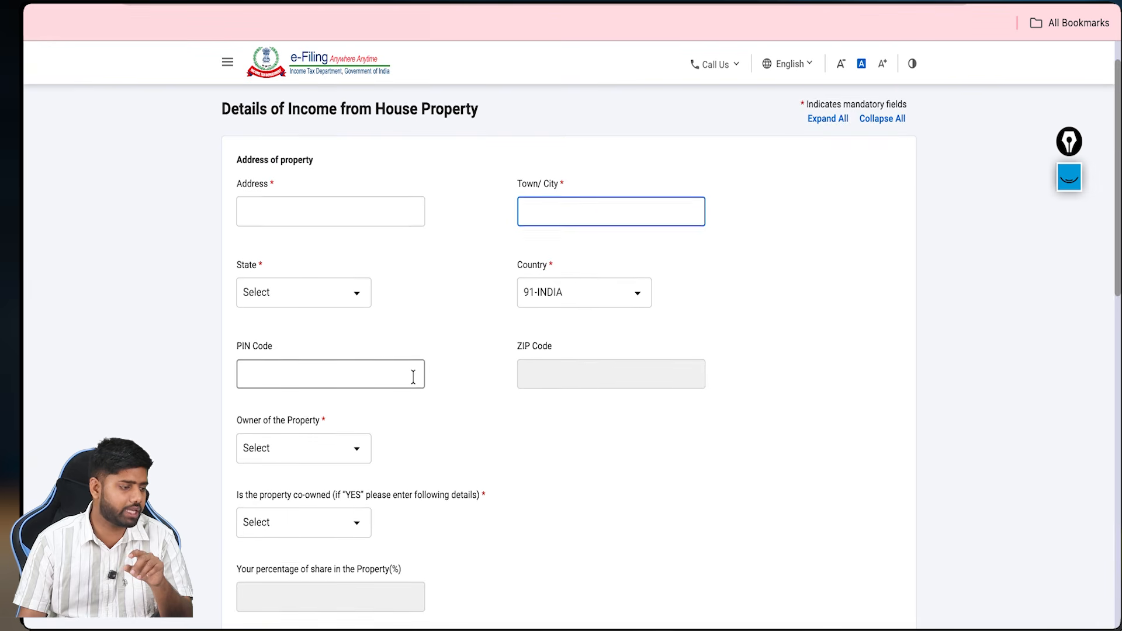
left_click(330, 418)
left_click(324, 468)
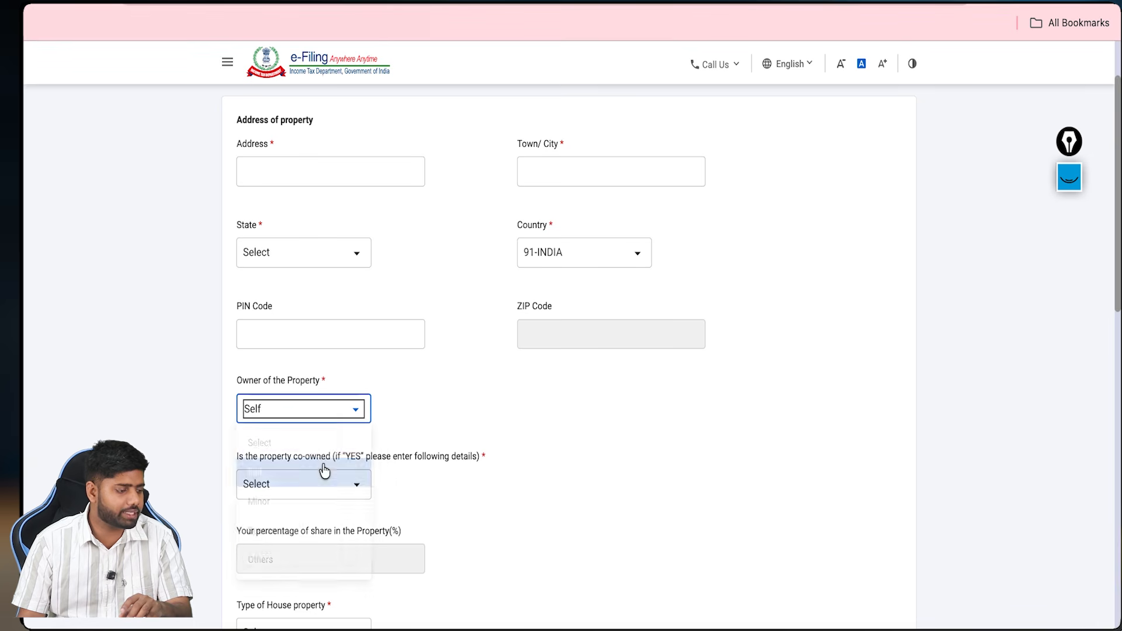
scroll(444, 438, "down", 5)
scroll(374, 377, "down", 2)
left_click(340, 237)
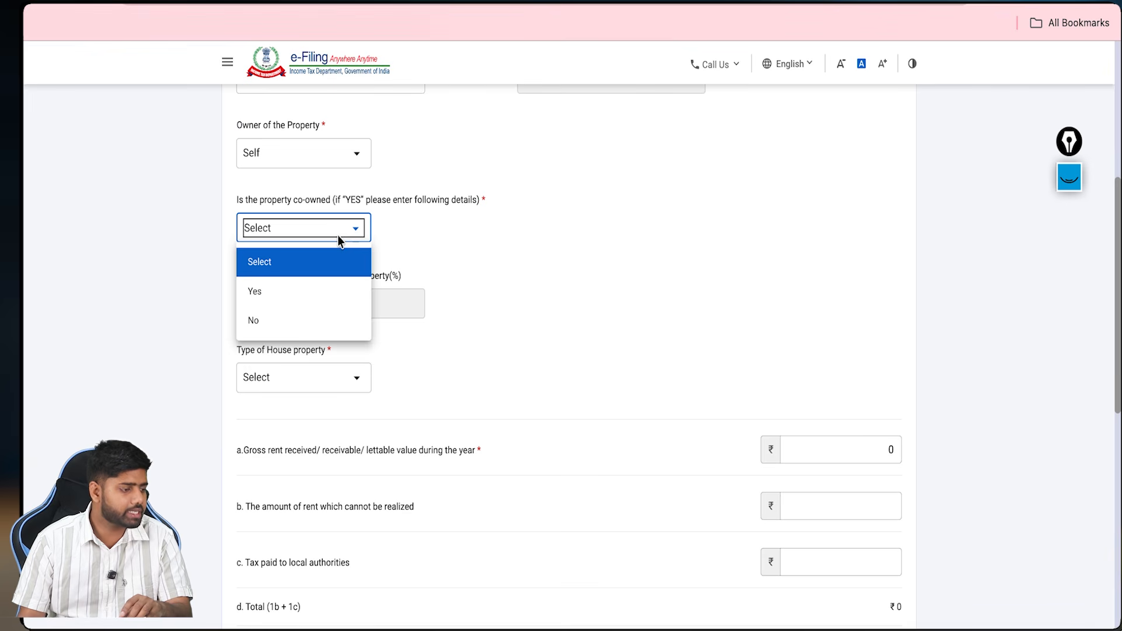
left_click(342, 241)
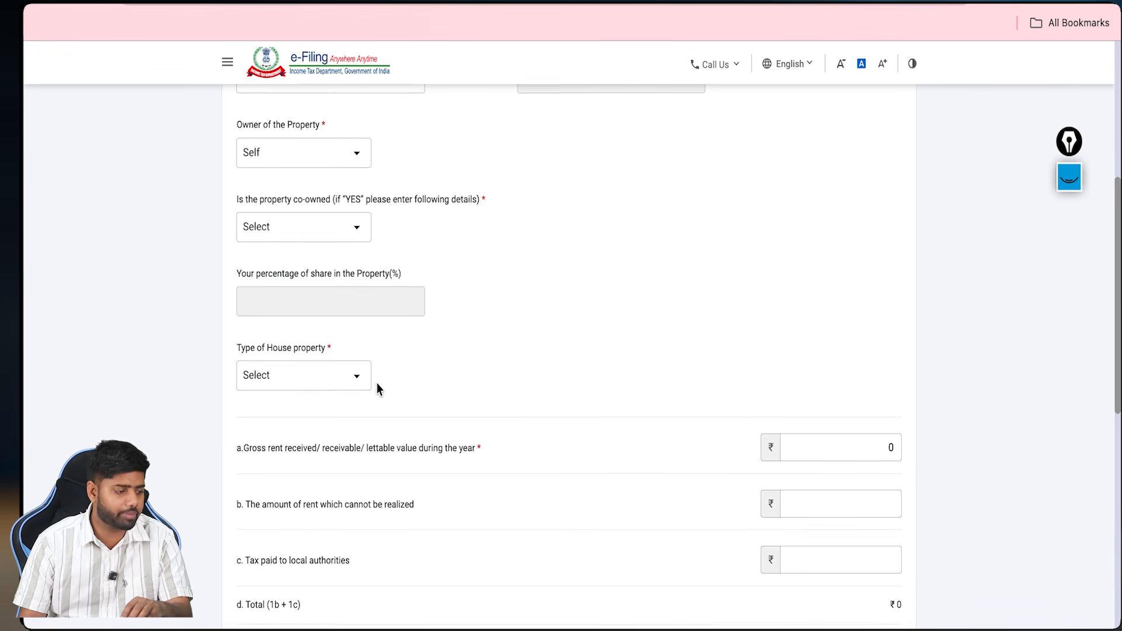
Step: Review gross rent and unrealised rent, returning to B2 with house property income at ₹0
scroll(376, 384, "down", 5)
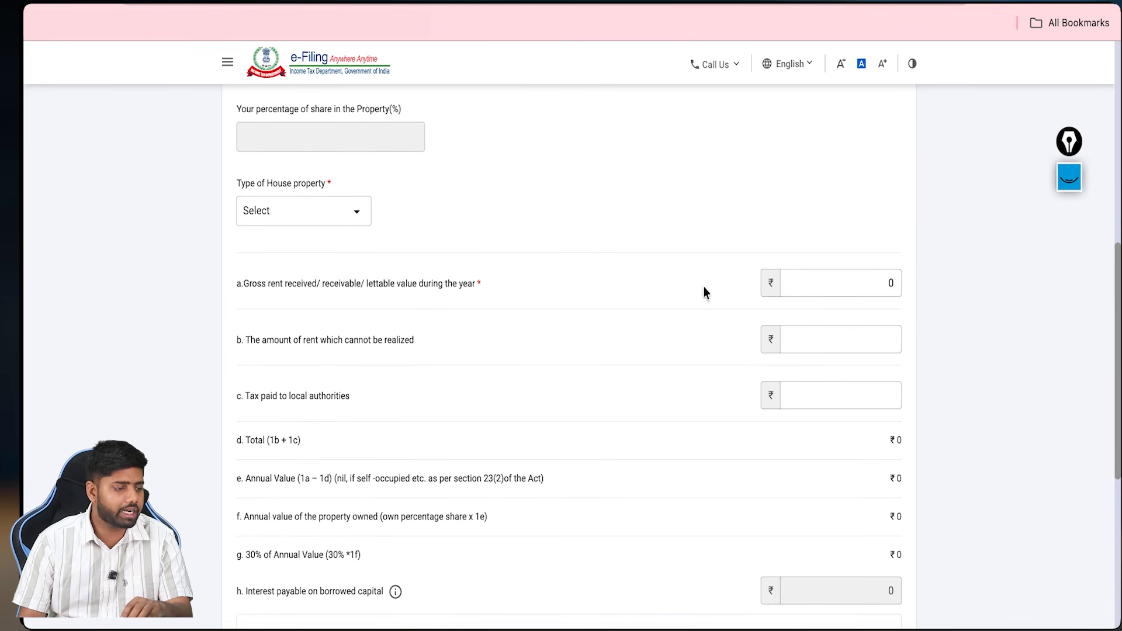
left_click(842, 283)
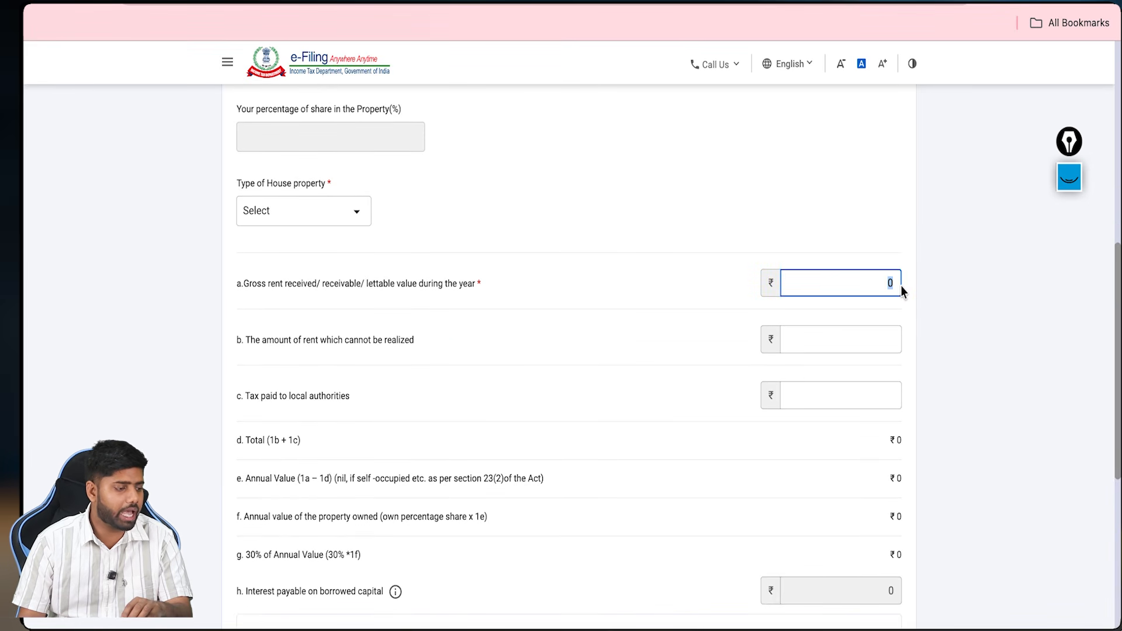
scroll(818, 296, "down", 1)
left_click(792, 298)
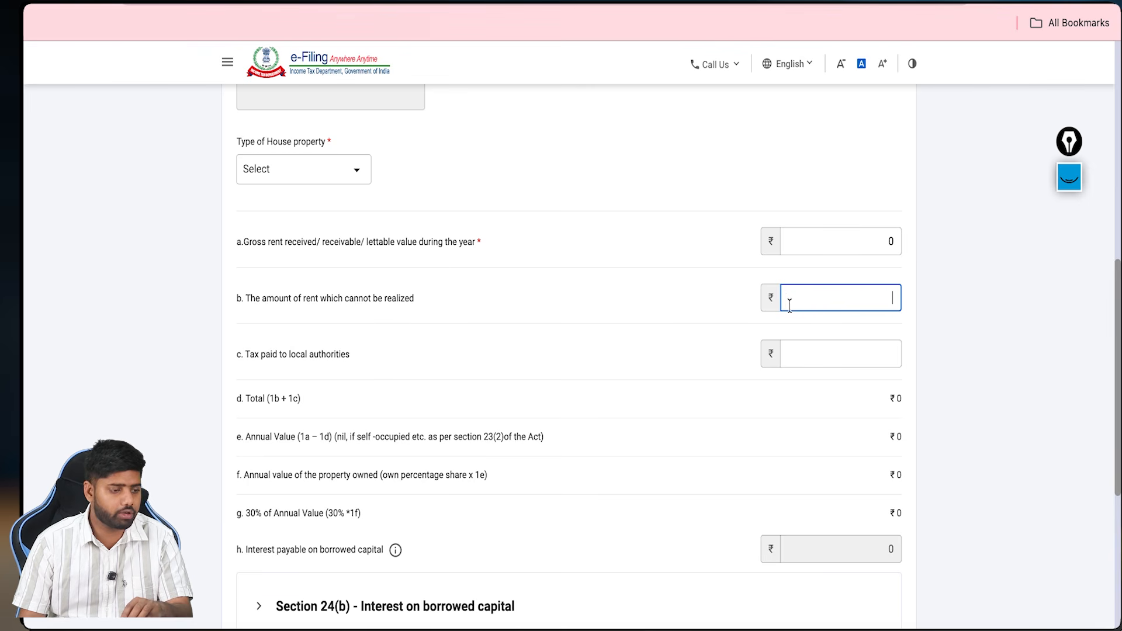
scroll(796, 349, "down", 1)
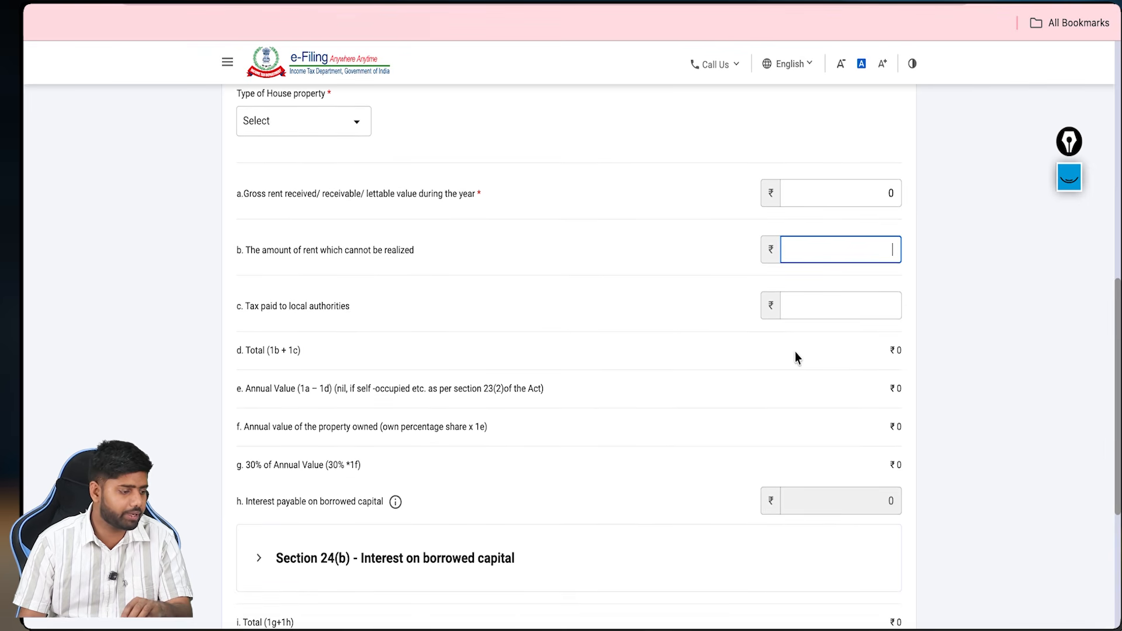
scroll(268, 373, "down", 4)
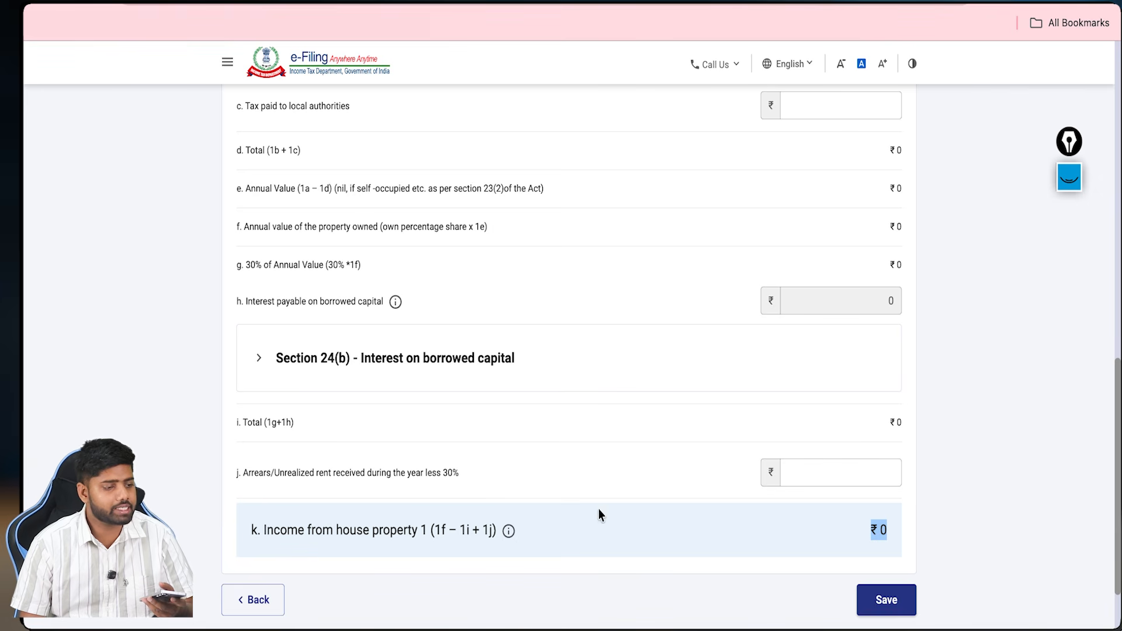
left_click(599, 510)
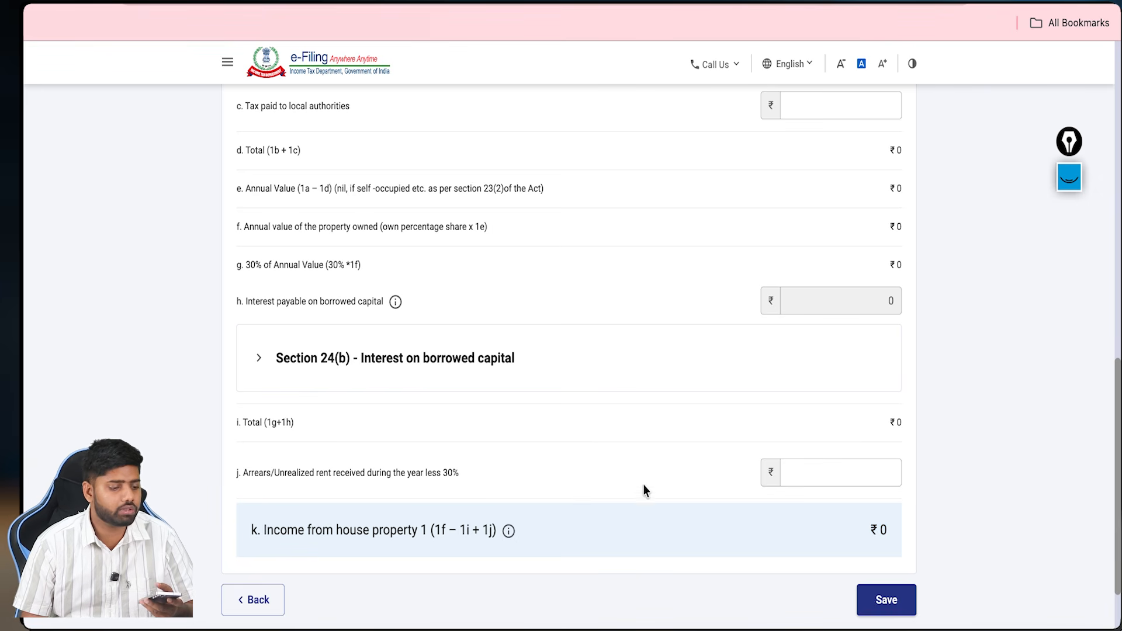
left_click_drag(871, 528, 888, 524)
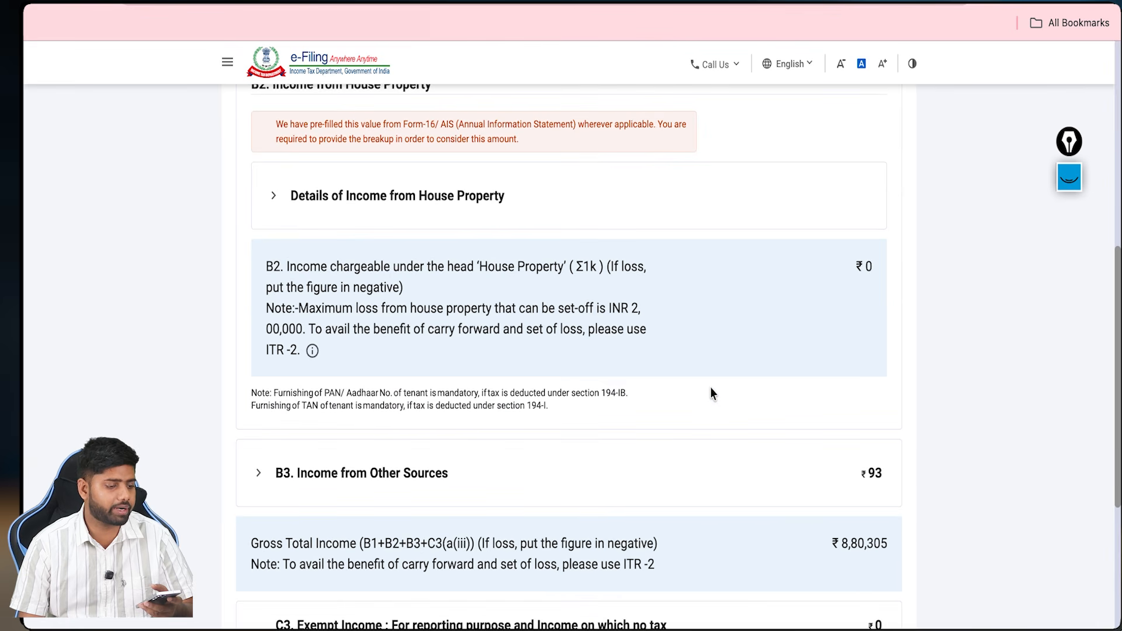
Step: Expand B3 Other Sources and tick the ₹93 Interest from Income Tax Refund checkbox
scroll(711, 393, "down", 3)
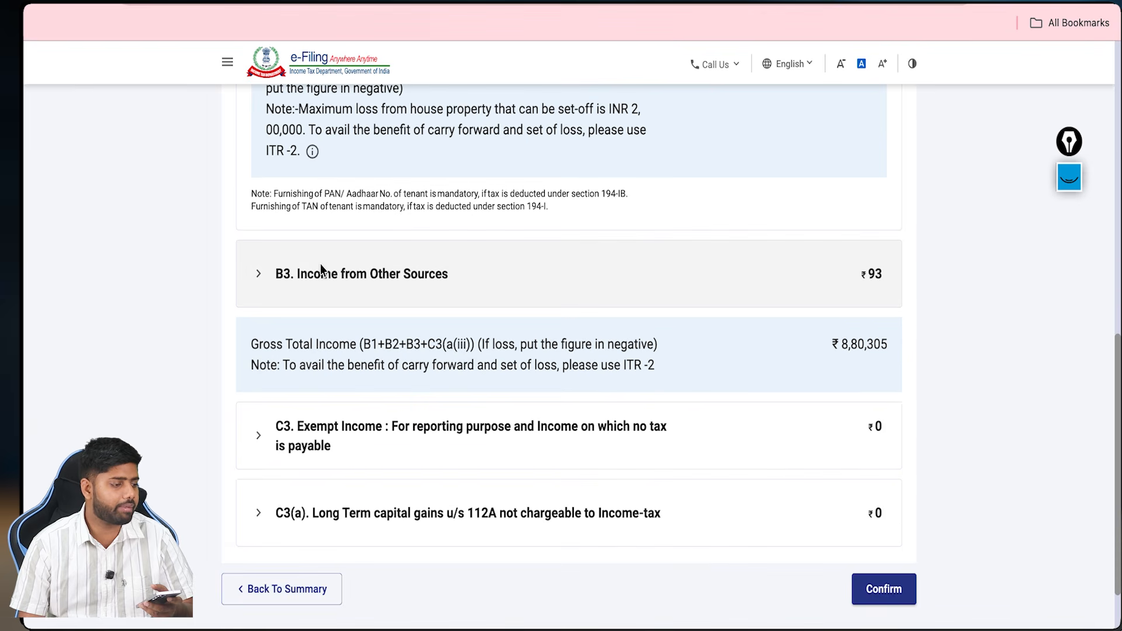
left_click(272, 283)
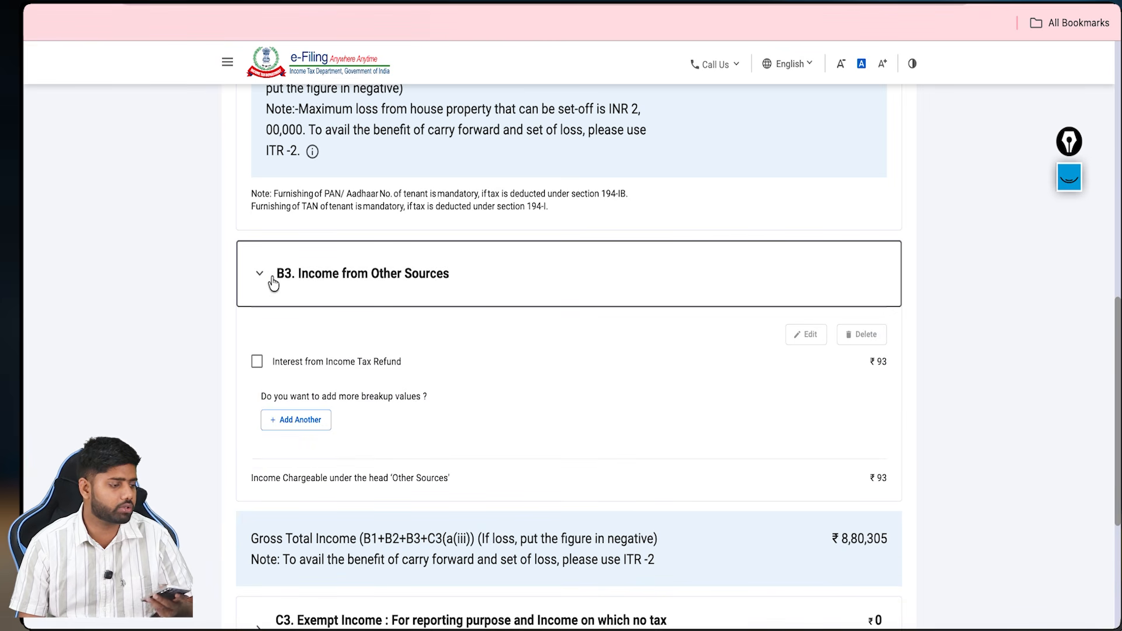
left_click(257, 362)
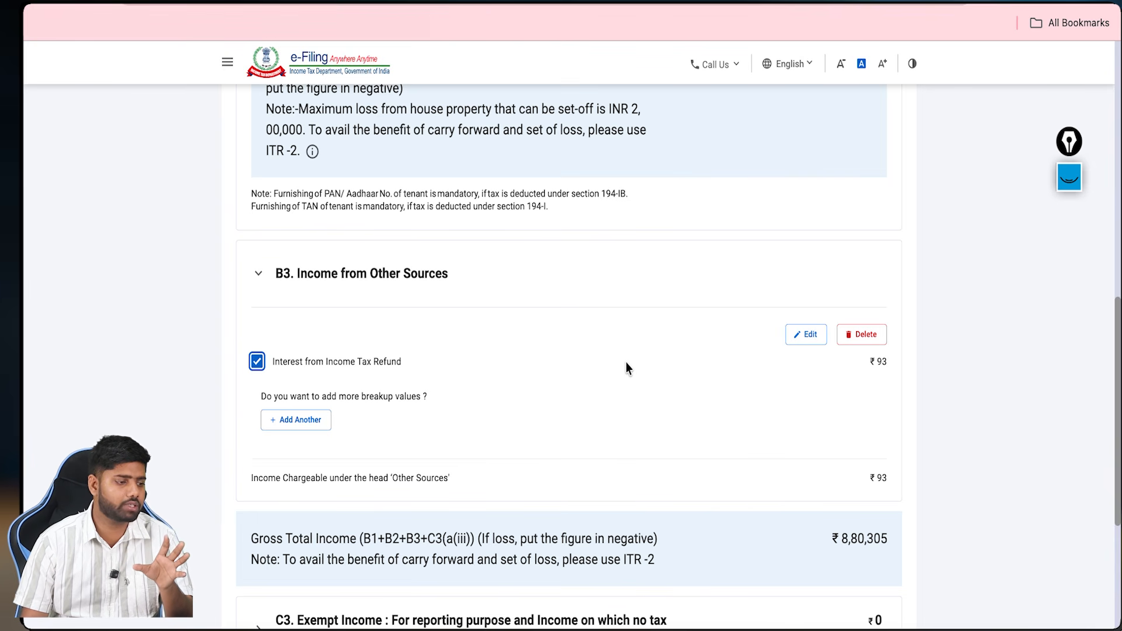
scroll(626, 362, "up", 15)
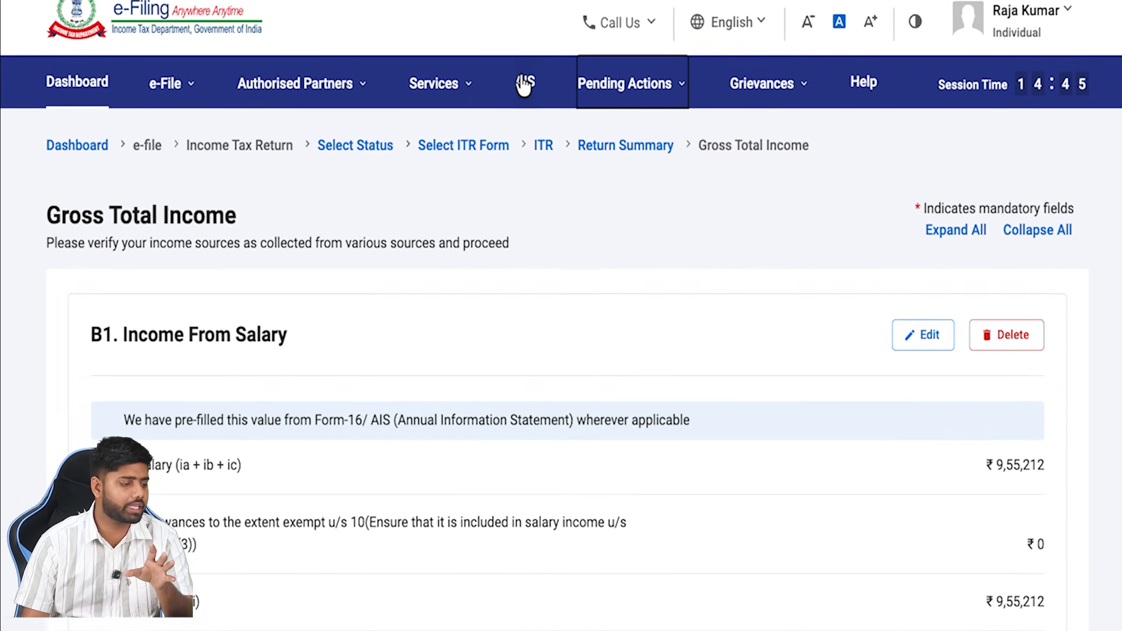
Step: Open the F.Y. 2025-26 Taxpayer Information Summary in the AIS portal
left_click(524, 83)
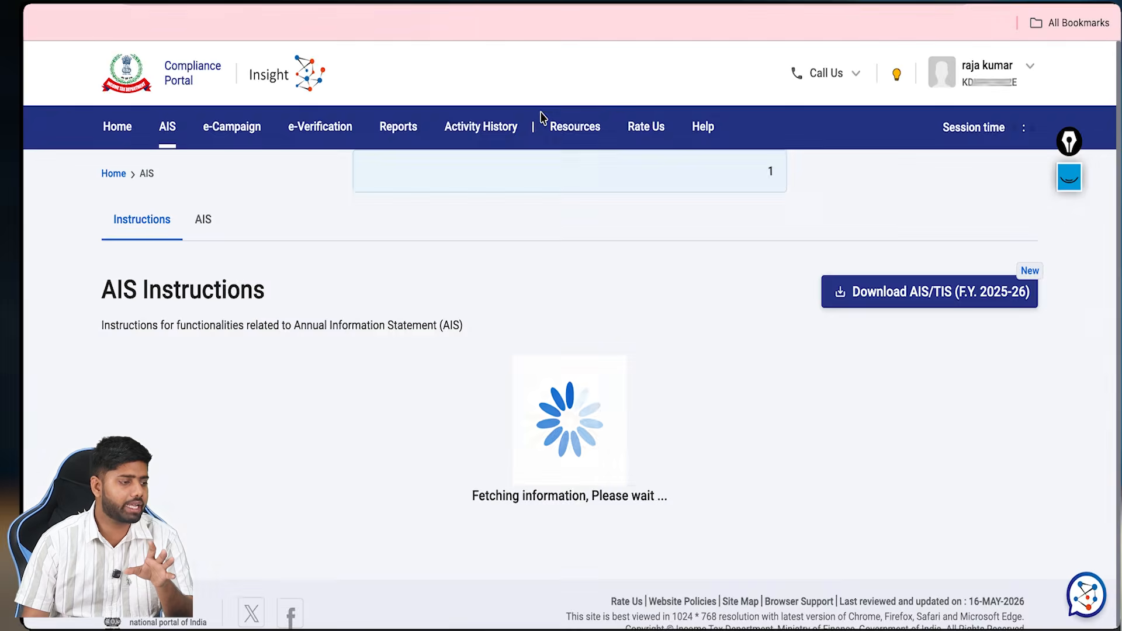
left_click(200, 227)
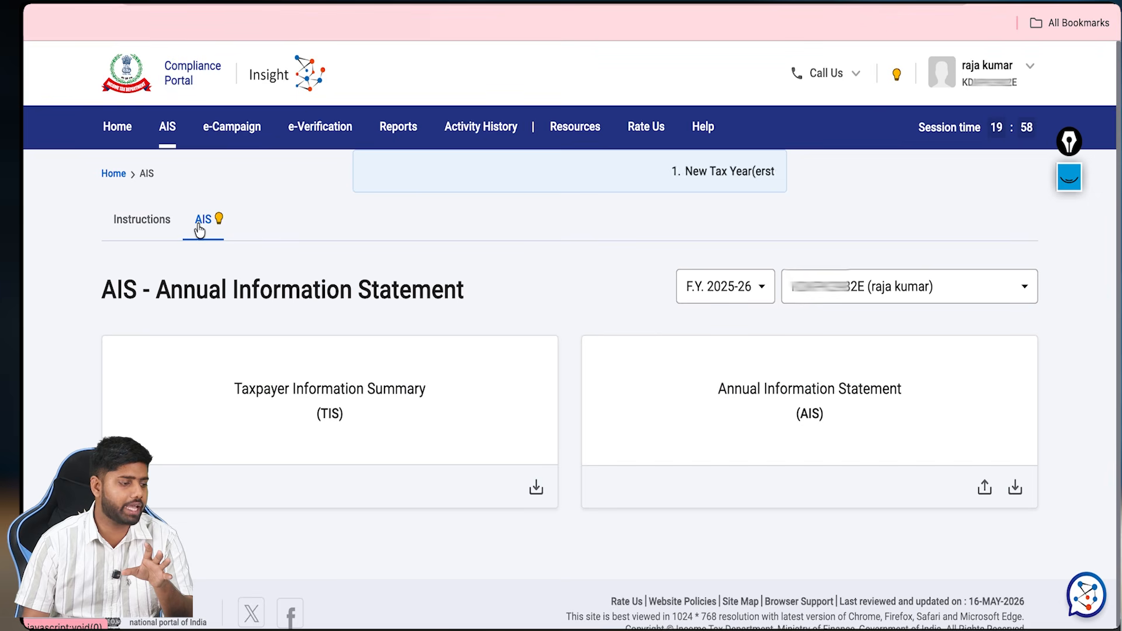
left_click(293, 414)
Step: Mark off the TIS income rows, including the 5,539 entry, as checked
scroll(362, 432, "down", 3)
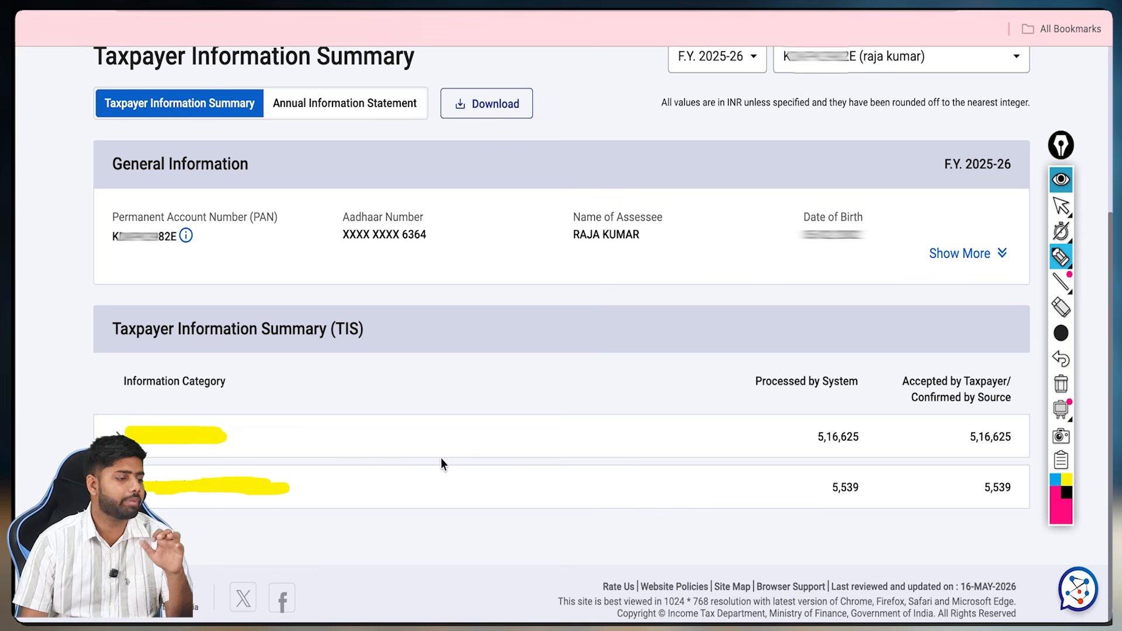
mouse_move(325, 433)
left_mouse_down()
mouse_move(332, 446)
mouse_move(367, 412)
left_mouse_up()
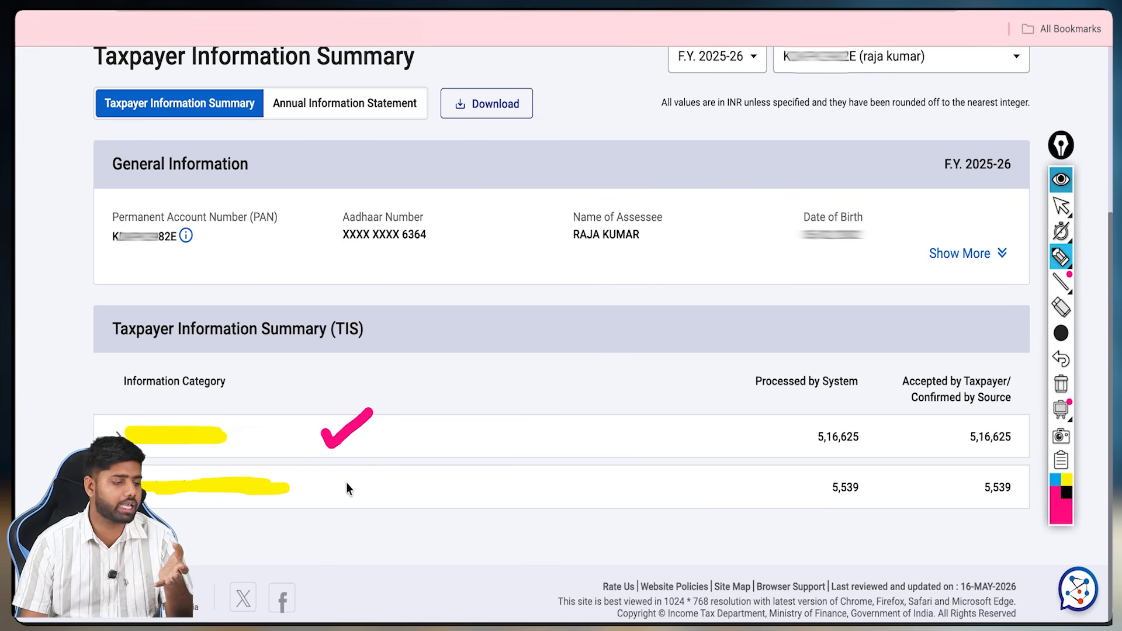
mouse_move(344, 484)
left_mouse_down()
mouse_move(349, 495)
mouse_move(373, 471)
left_mouse_up()
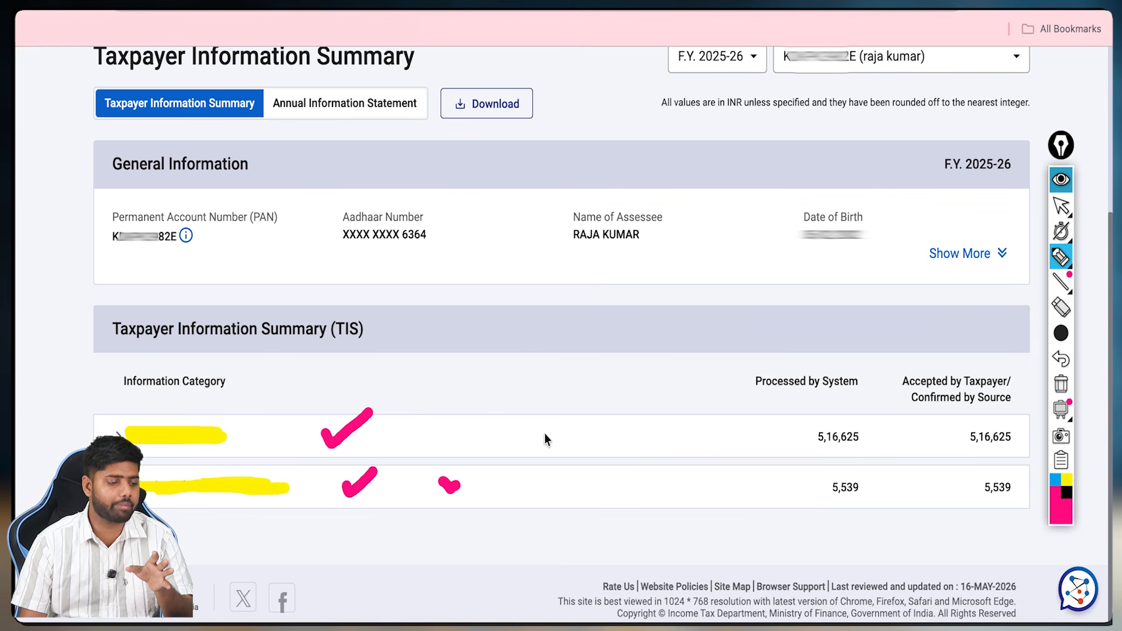
left_click_drag(544, 433, 586, 423)
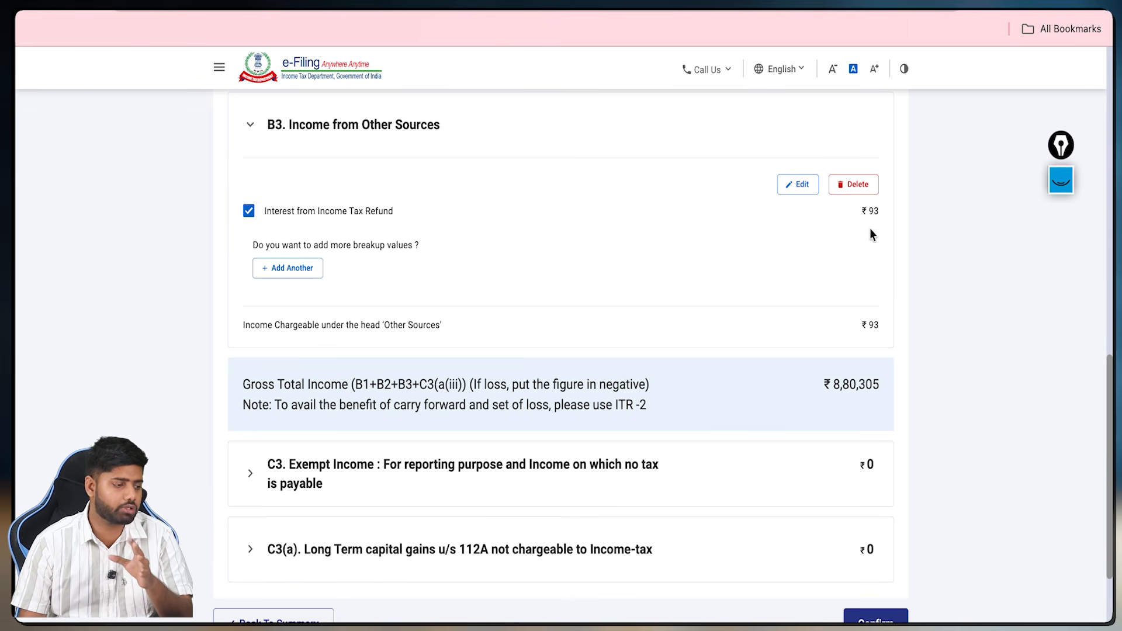
Step: Add a ₹15 Interest from Saving Bank Account entry under Other Sources
left_click(1060, 180)
left_click(1059, 383)
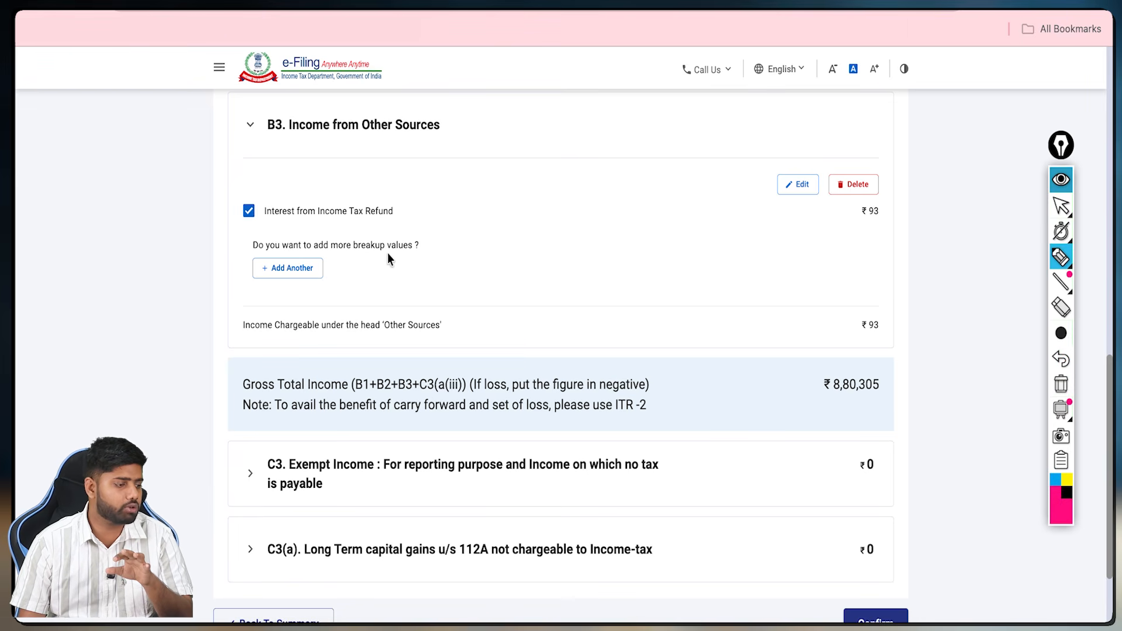
left_click_drag(334, 271, 382, 283)
left_click_drag(349, 248, 333, 272)
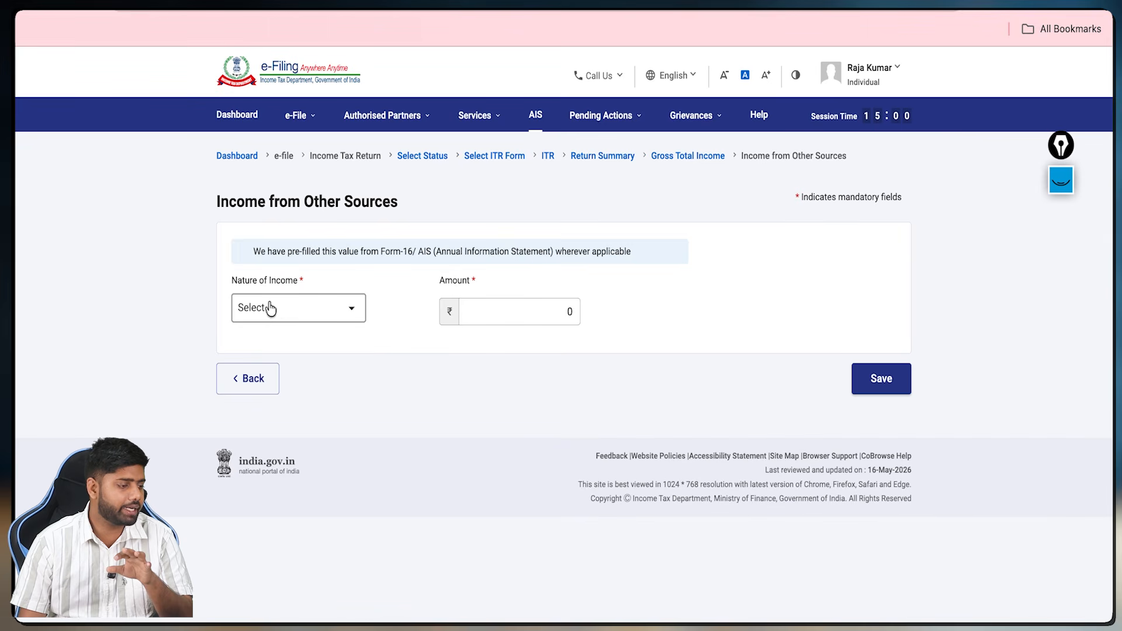
left_click(286, 311)
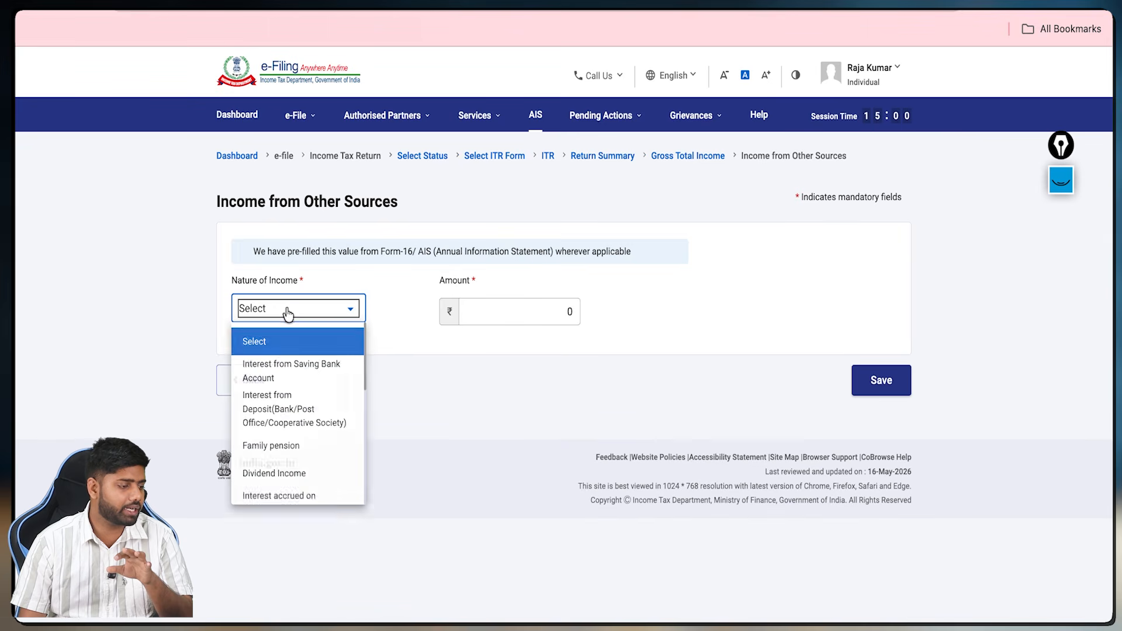
left_click(276, 374)
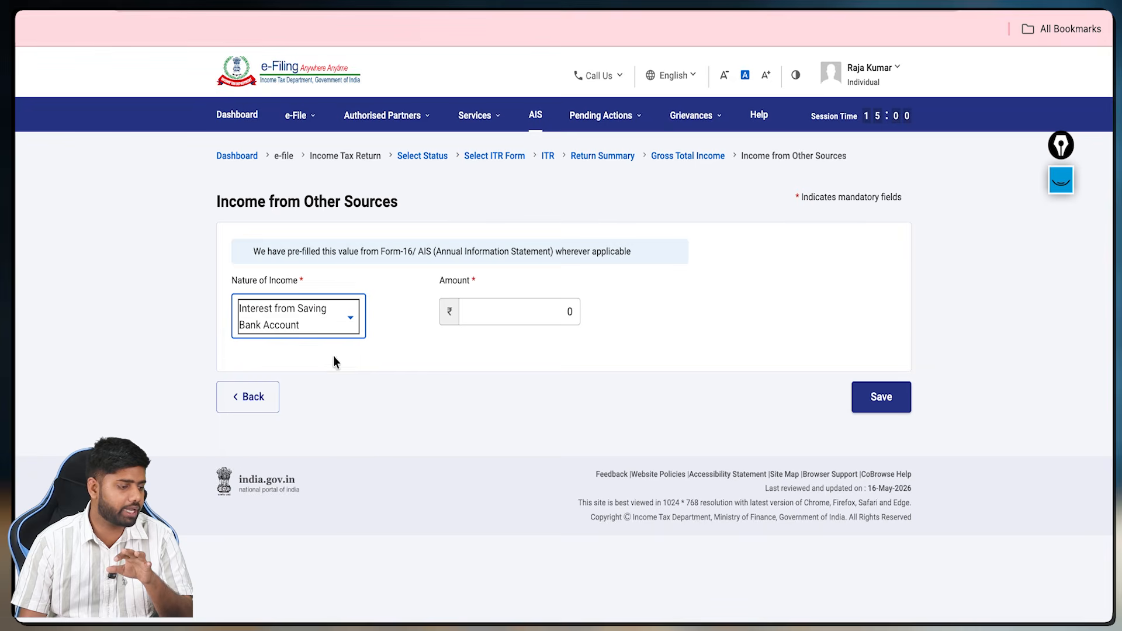
left_click(549, 303)
type("152")
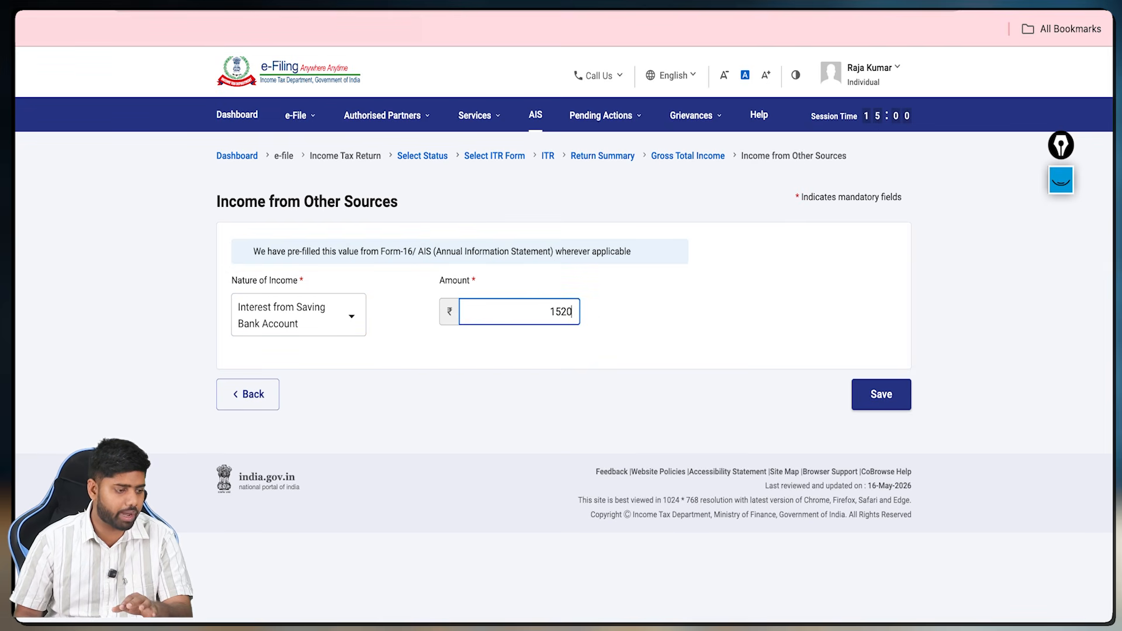
left_click(864, 398)
scroll(861, 396, "down", 10)
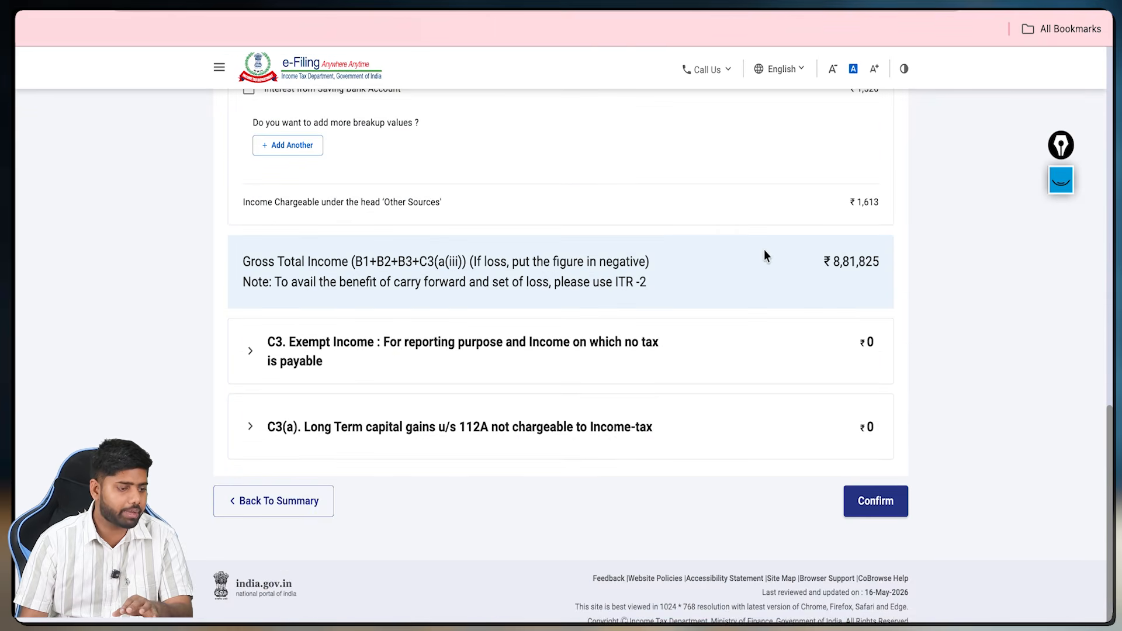
scroll(814, 197, "up", 2)
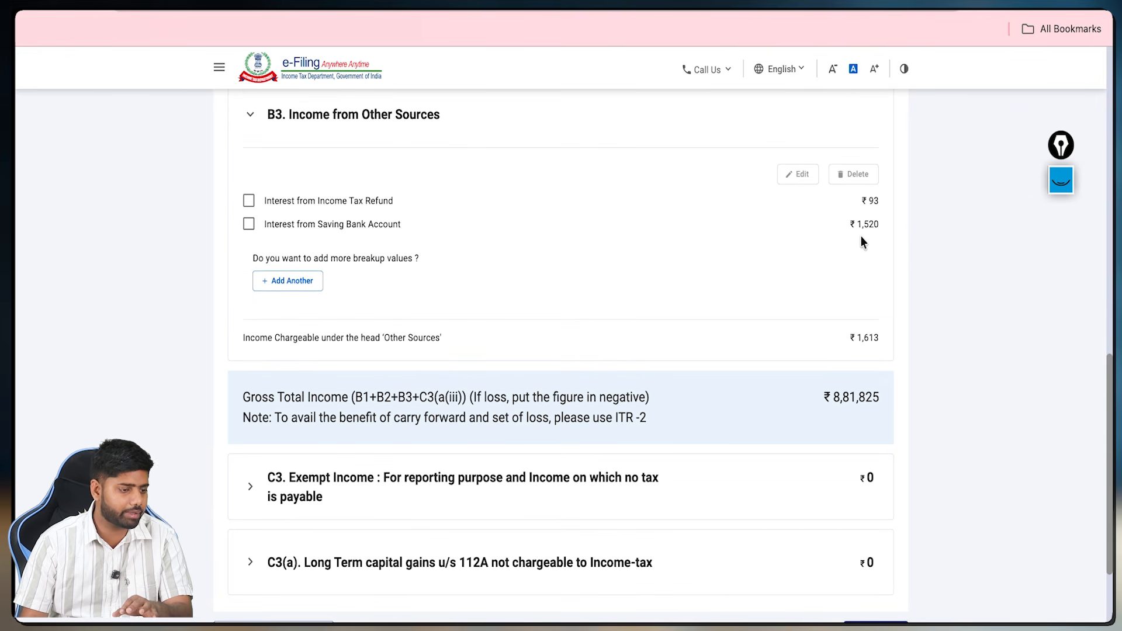
left_click_drag(265, 225, 264, 226)
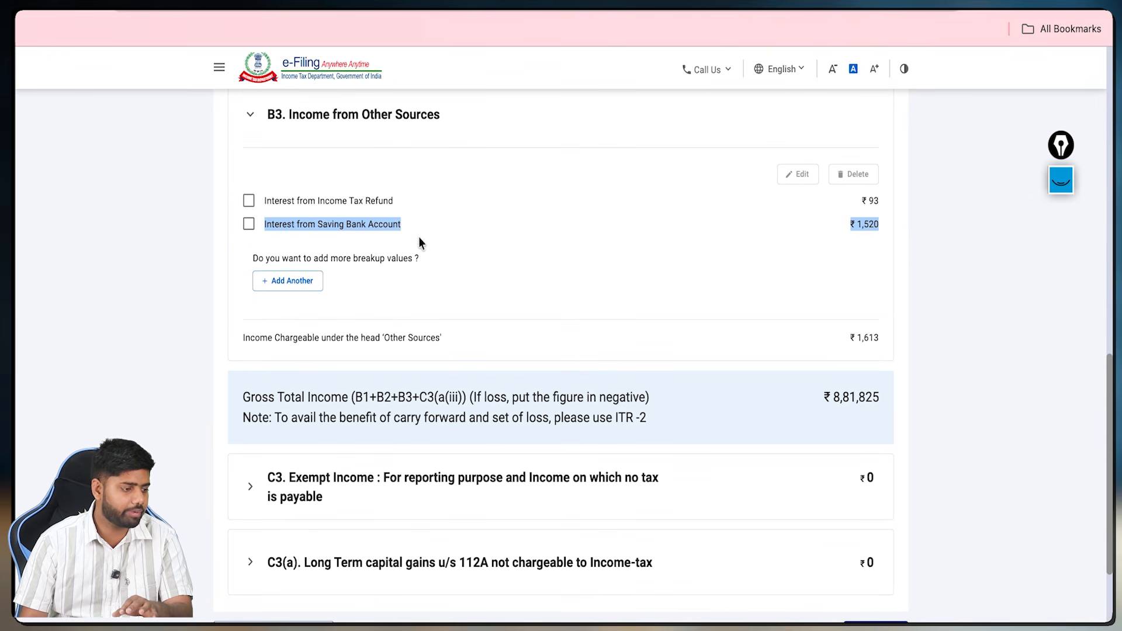
left_click(419, 236)
Step: Add and save an 'Any Other' commission income of ₹1,00,000 described 'commison'
left_click(292, 283)
left_click(295, 308)
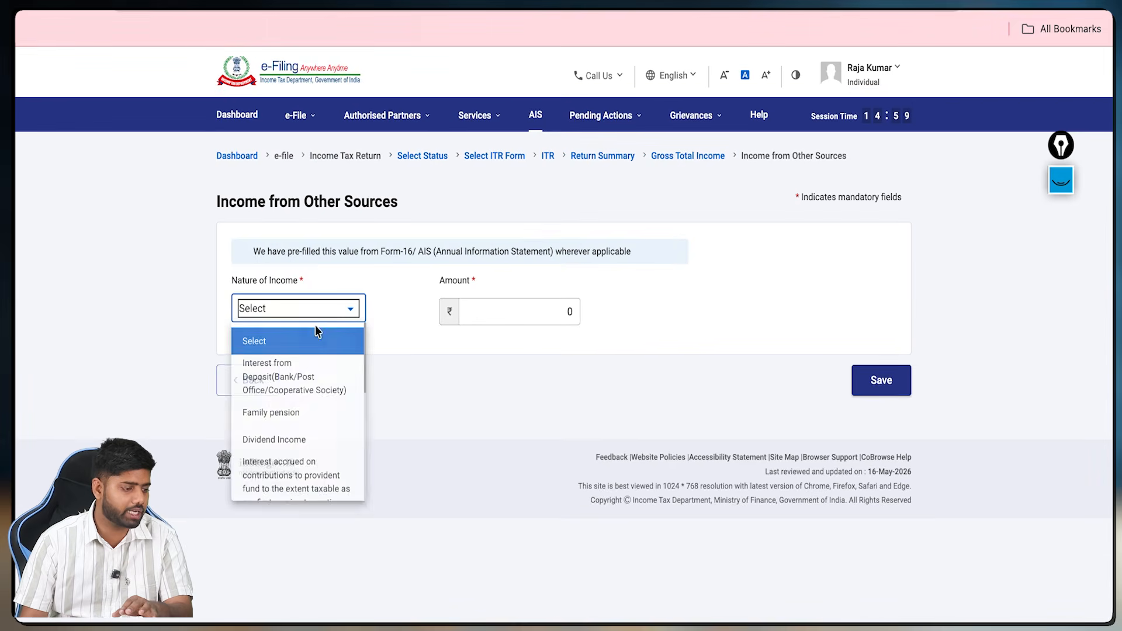
scroll(303, 431, "down", 2)
scroll(308, 438, "down", 3)
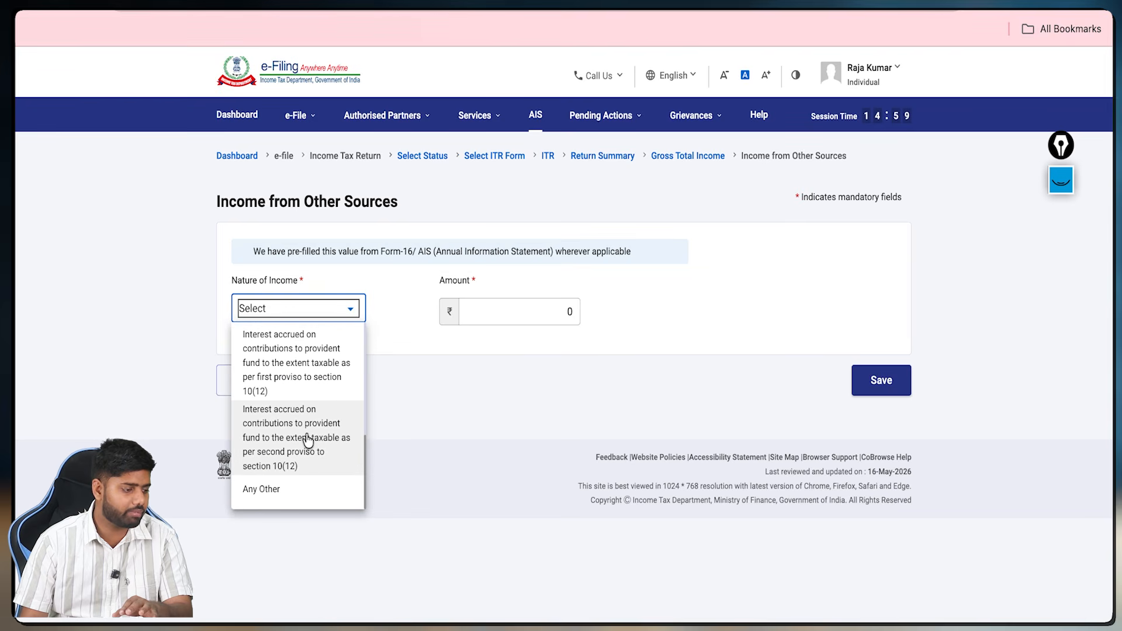
left_click(283, 498)
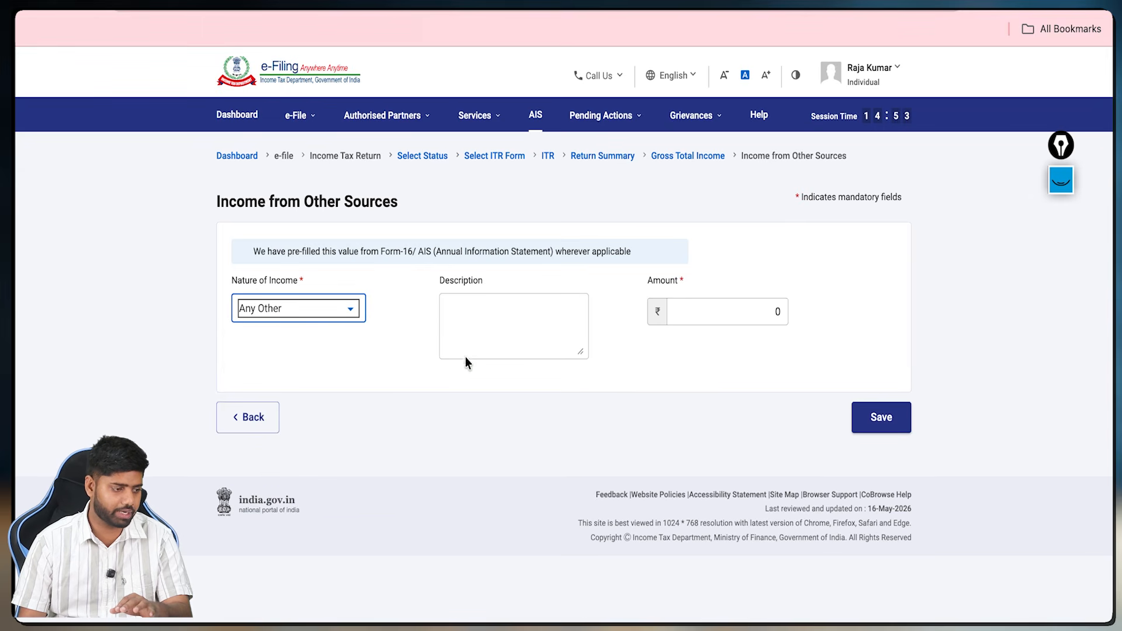
left_click(513, 344)
left_click(744, 313)
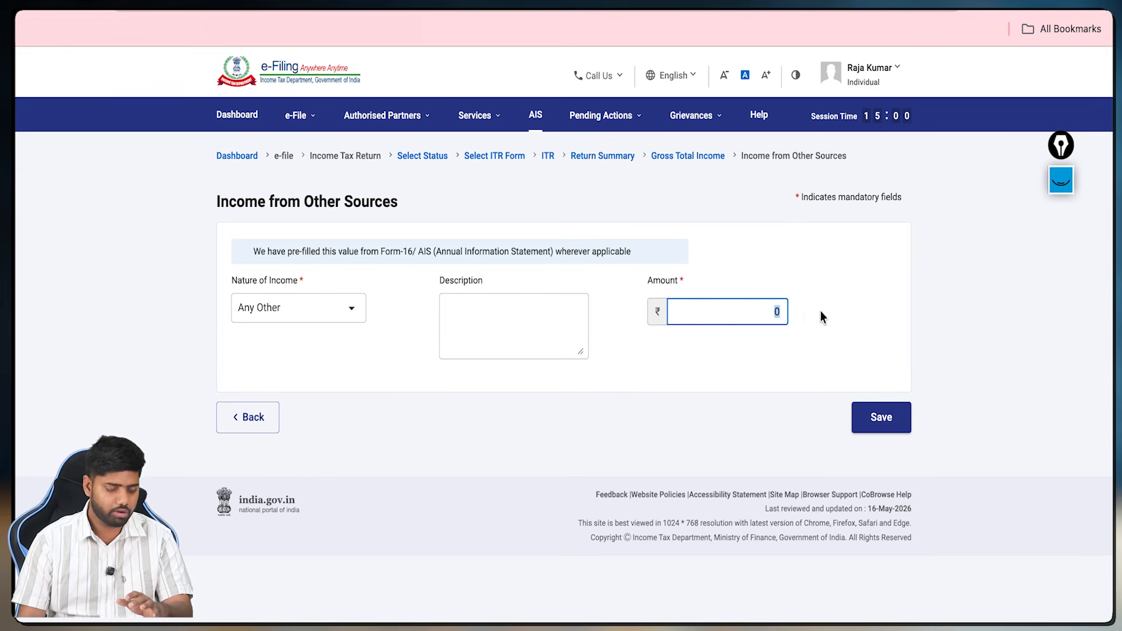
type("100000")
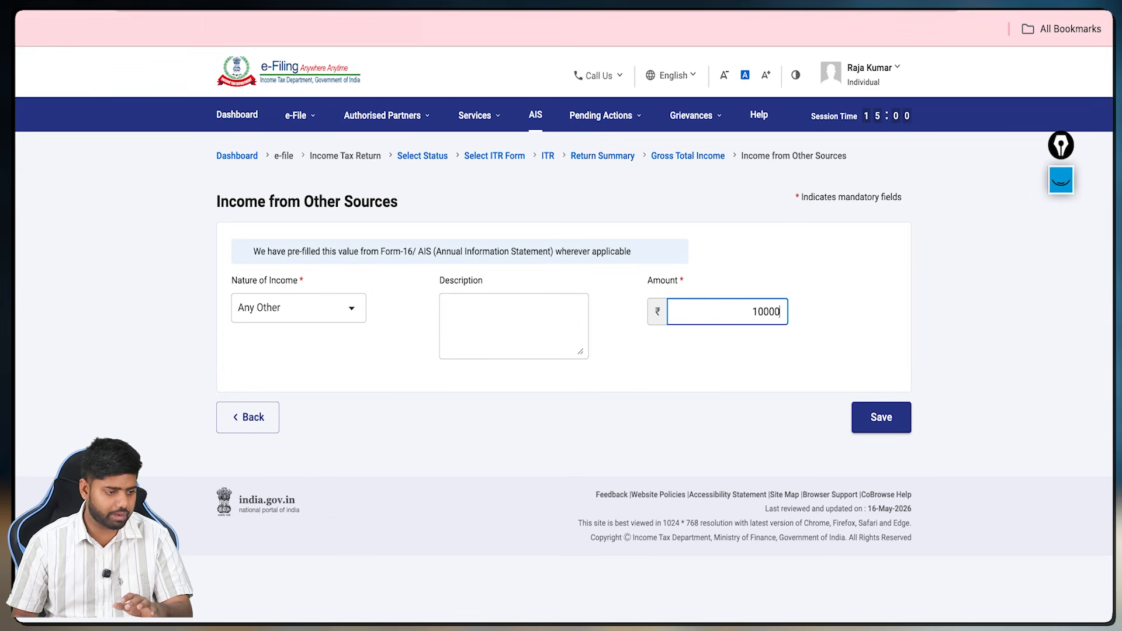
left_click(879, 418)
scroll(773, 444, "down", 20)
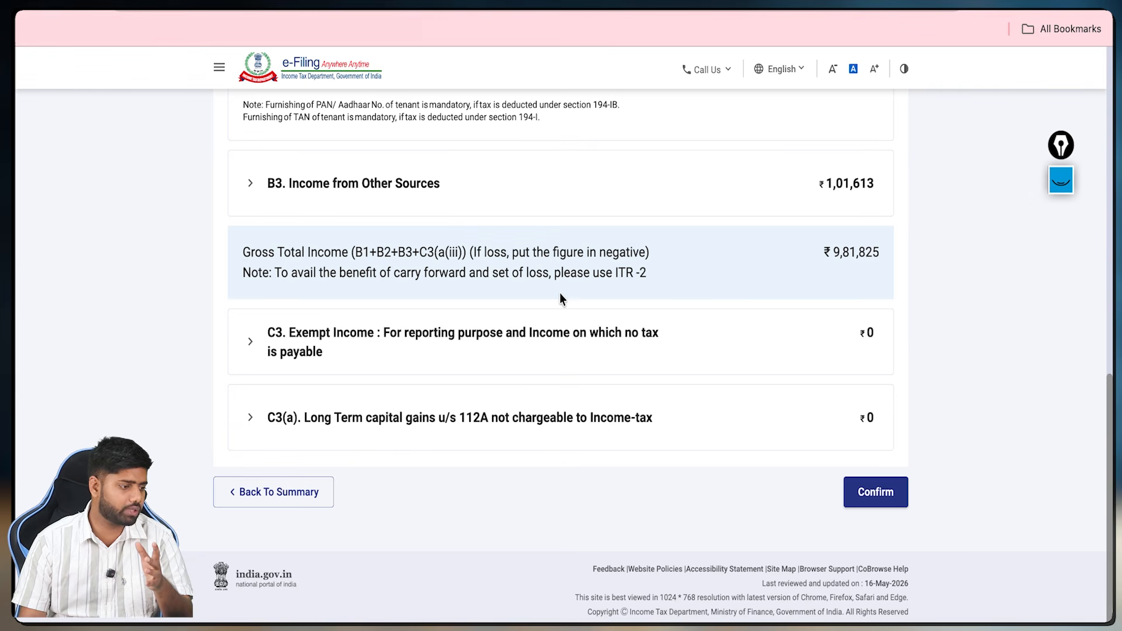
Step: Add a ₹5,000 Agricultural & related incomes entry under 10(1) in C3 Exempt Income
left_click(254, 347)
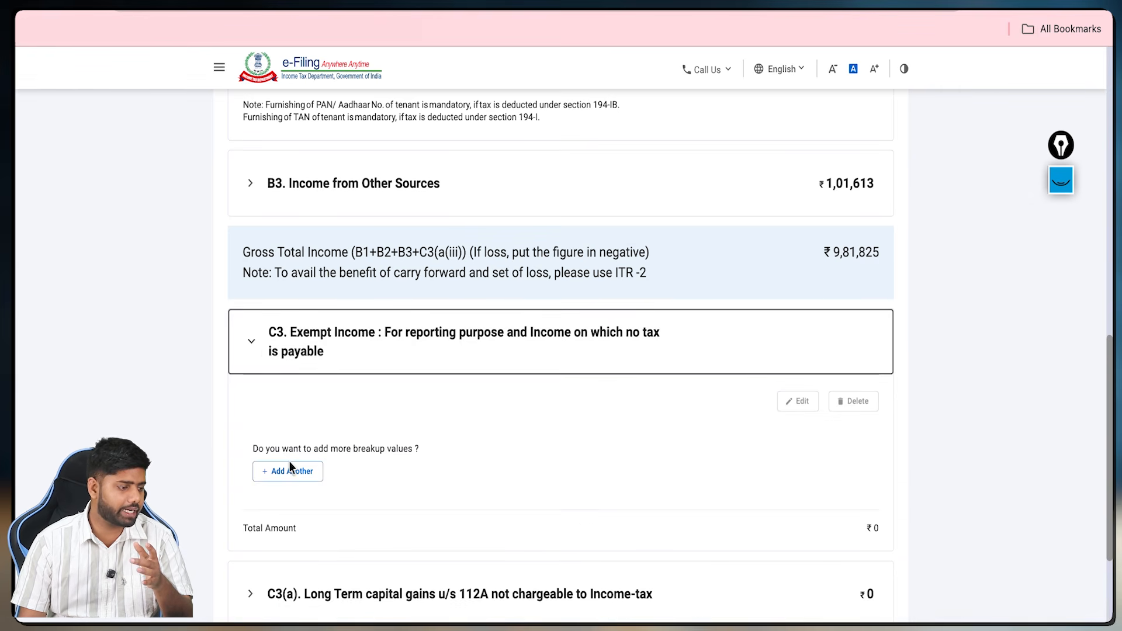
left_click(276, 472)
left_click(300, 273)
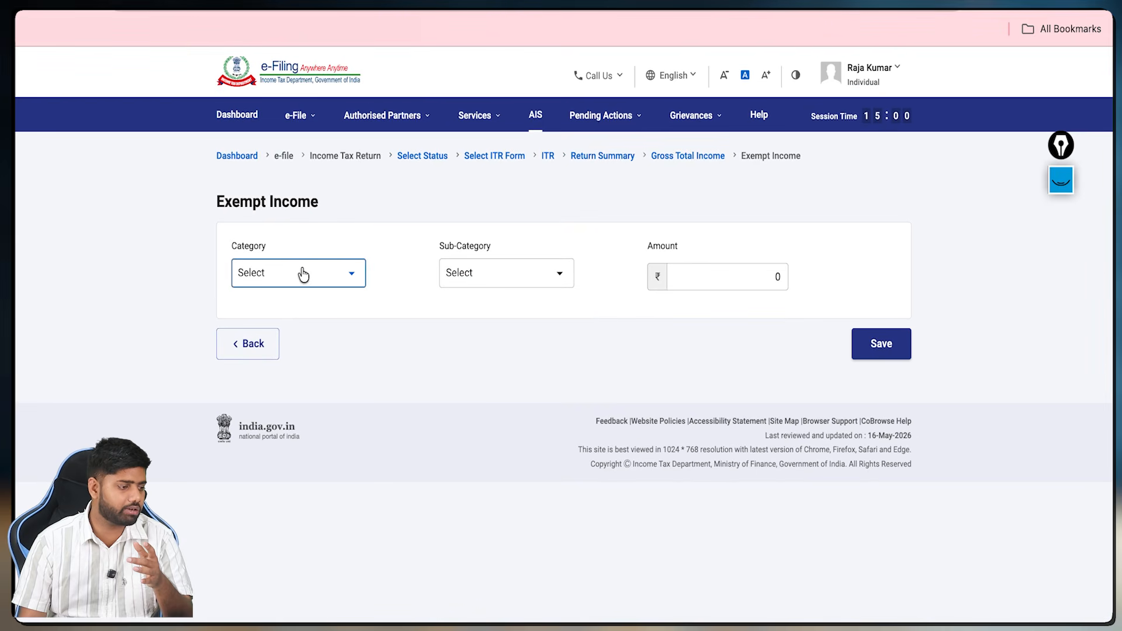
scroll(308, 355, "down", 4)
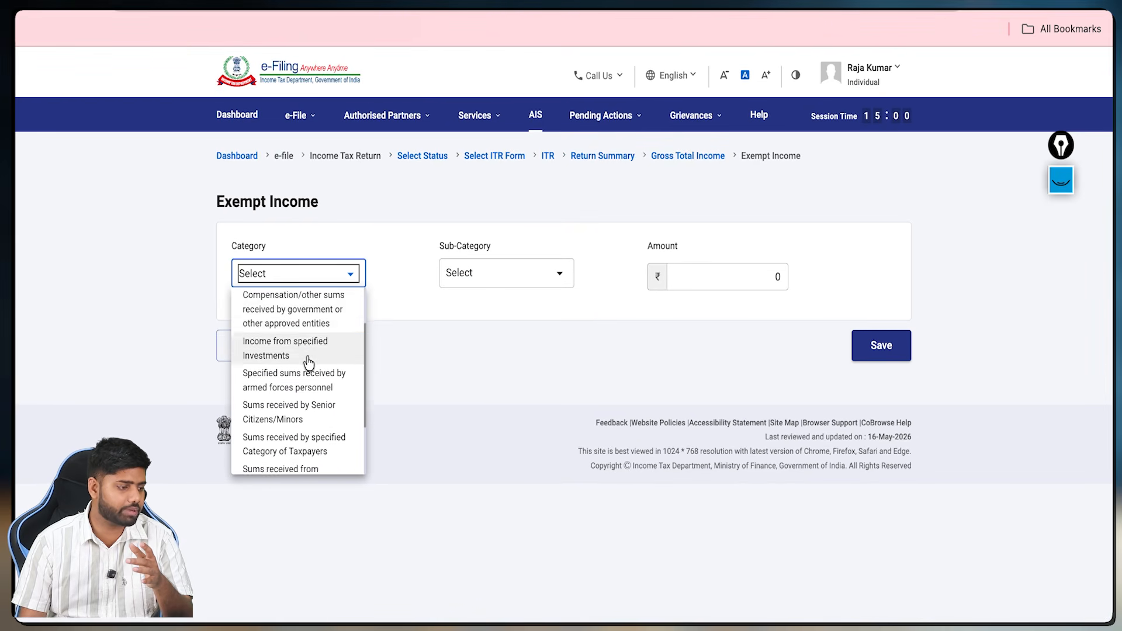
scroll(310, 362, "up", 4)
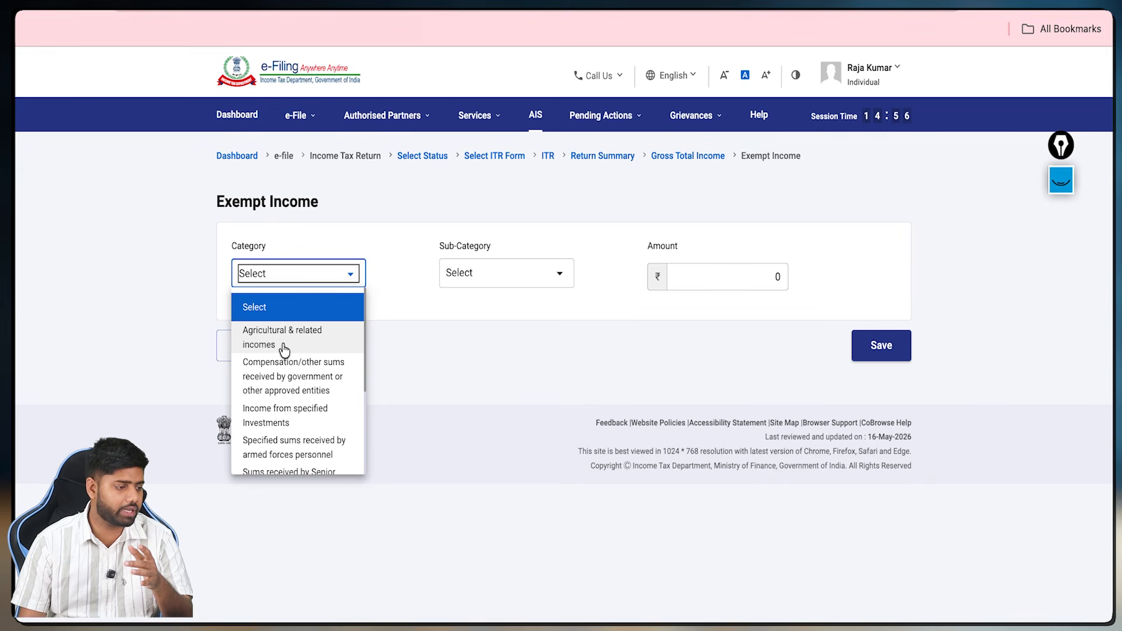
left_click(294, 346)
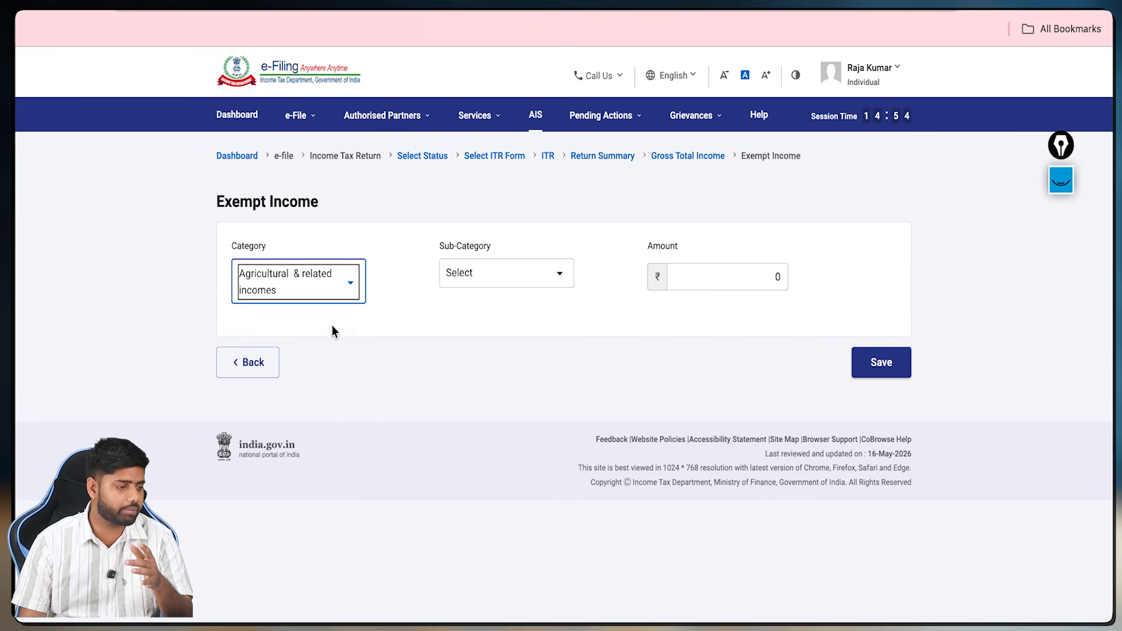
left_click(481, 273)
left_click(500, 348)
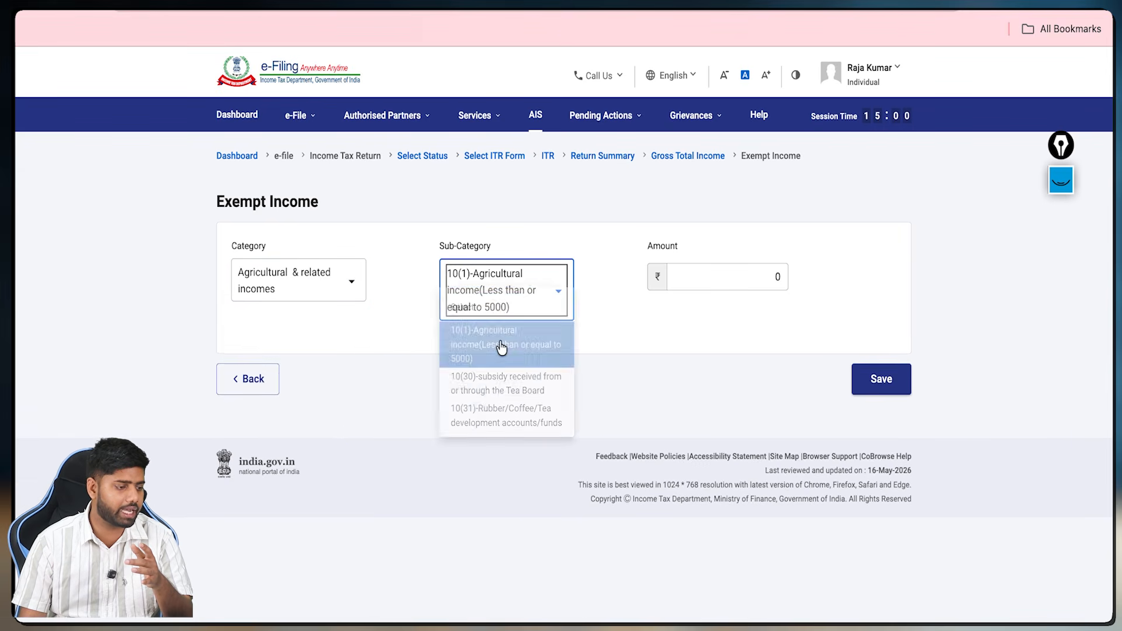
left_click(676, 280)
type("50")
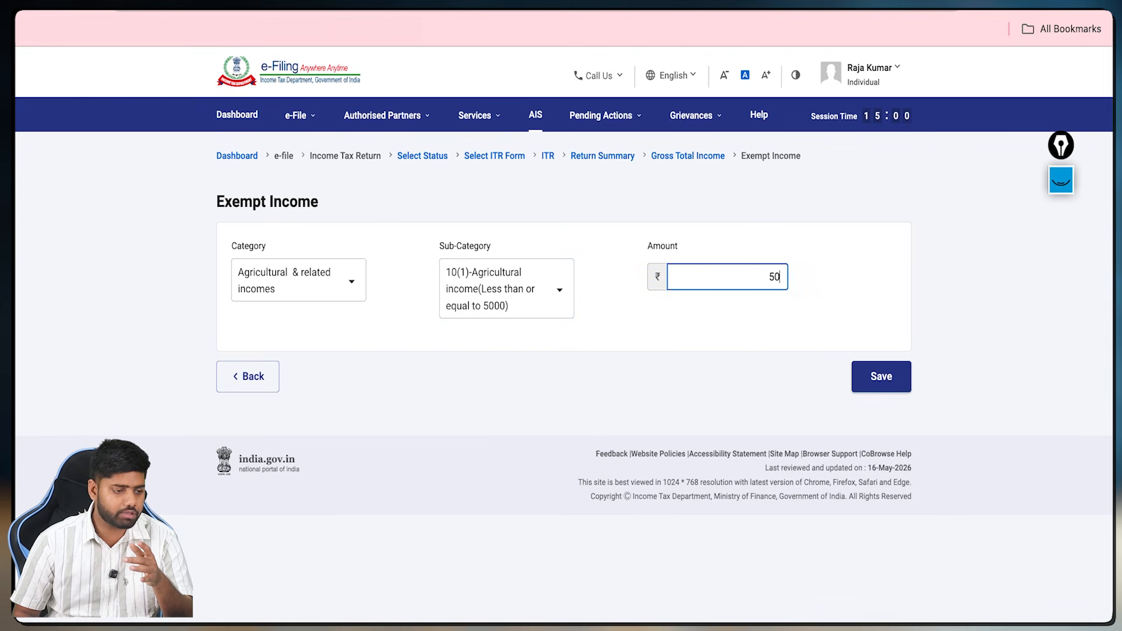
type("00")
left_click(880, 375)
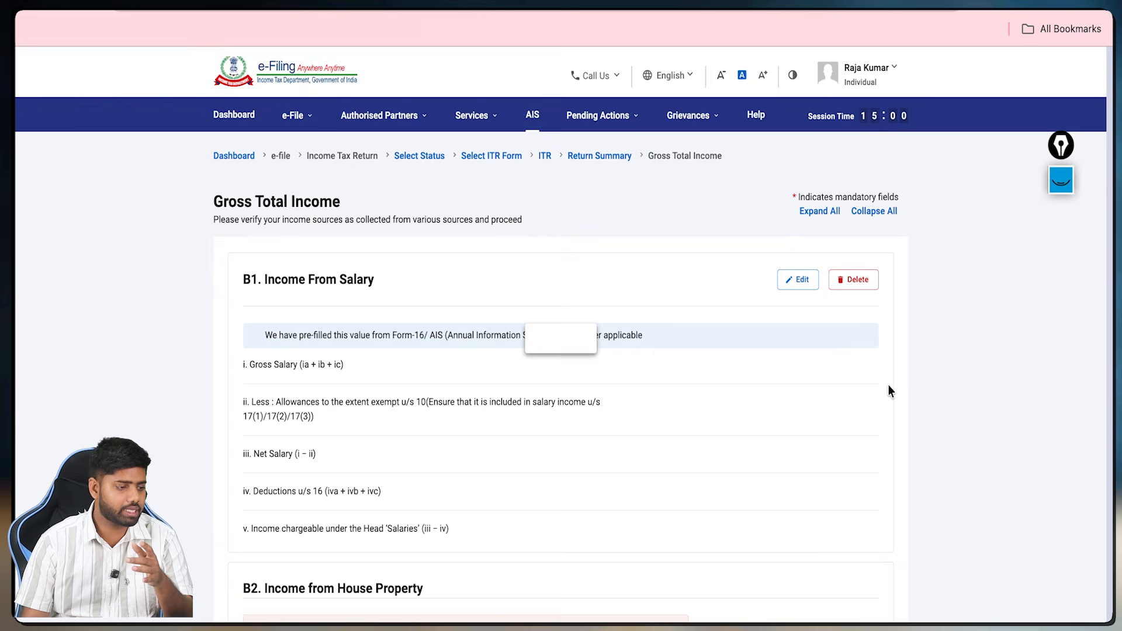
scroll(877, 398, "down", 15)
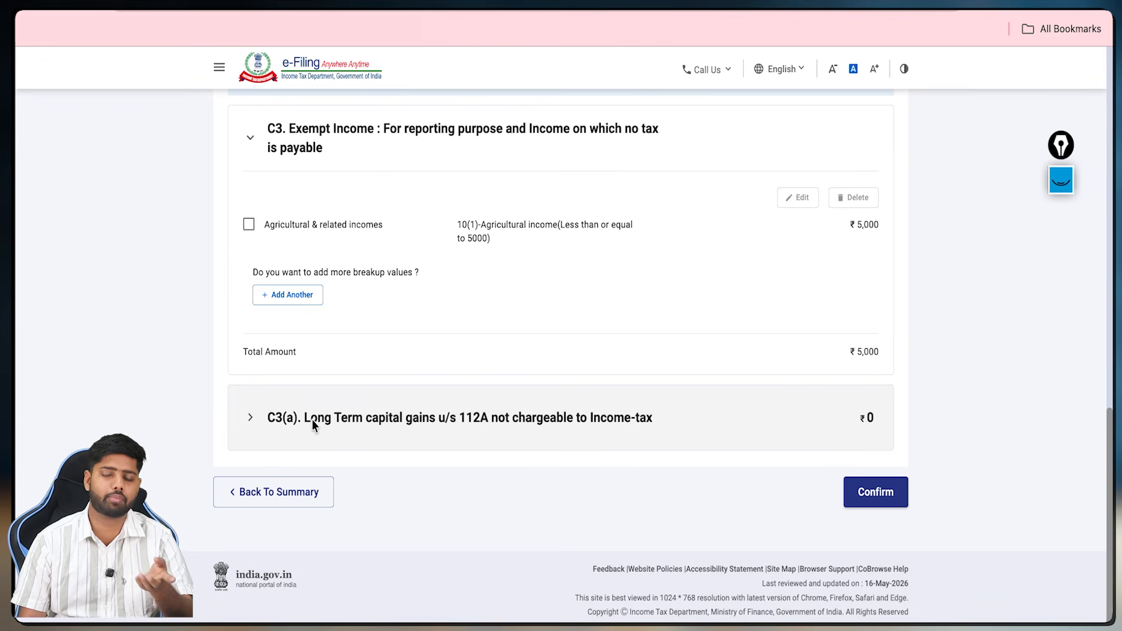
Step: Expand the C3(a) 112A long-term capital gains section and review its fields
left_click(251, 421)
scroll(252, 425, "down", 3)
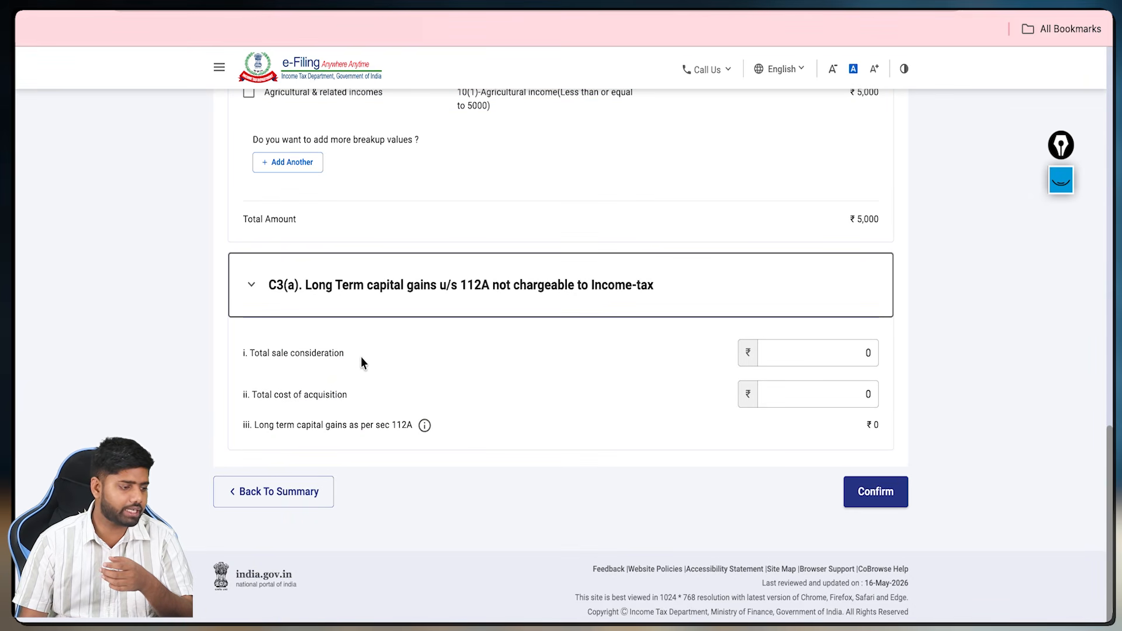
left_click(1060, 180)
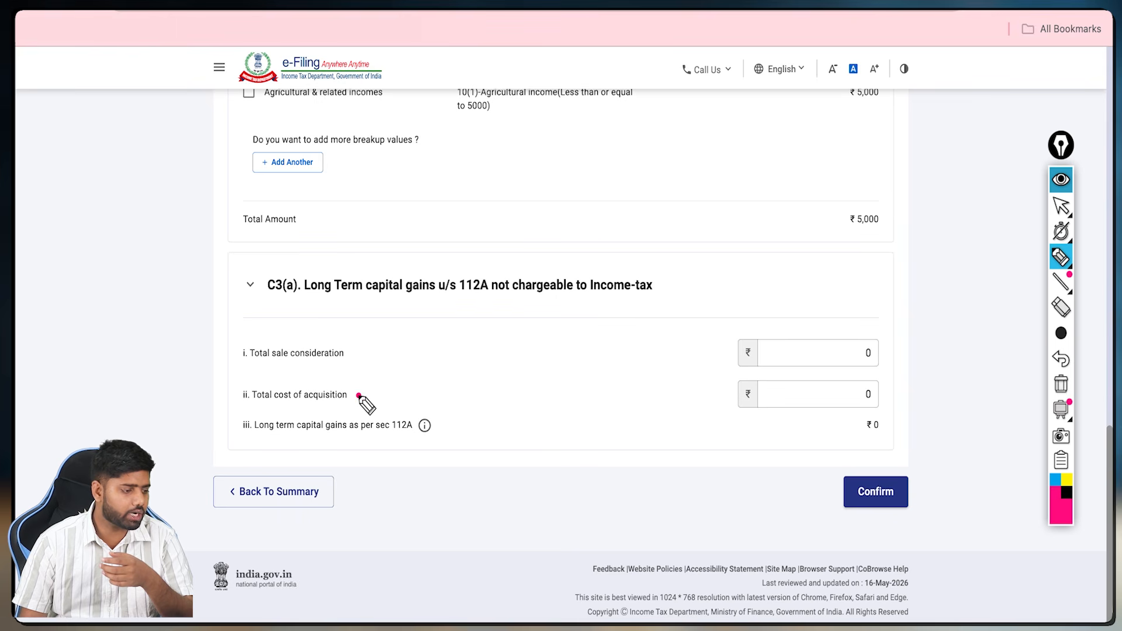
mouse_move(359, 396)
left_mouse_down()
mouse_move(710, 388)
mouse_move(696, 407)
mouse_move(703, 383)
left_mouse_up()
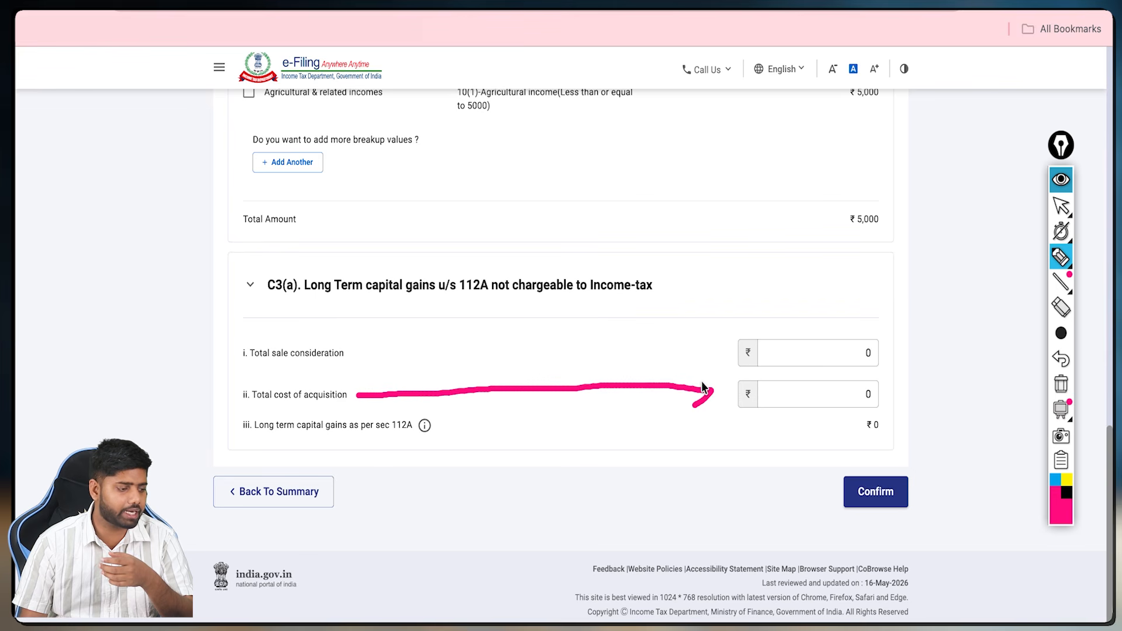
mouse_move(363, 356)
left_mouse_down()
mouse_move(723, 348)
mouse_move(706, 358)
left_mouse_up()
left_click_drag(792, 349, 836, 331)
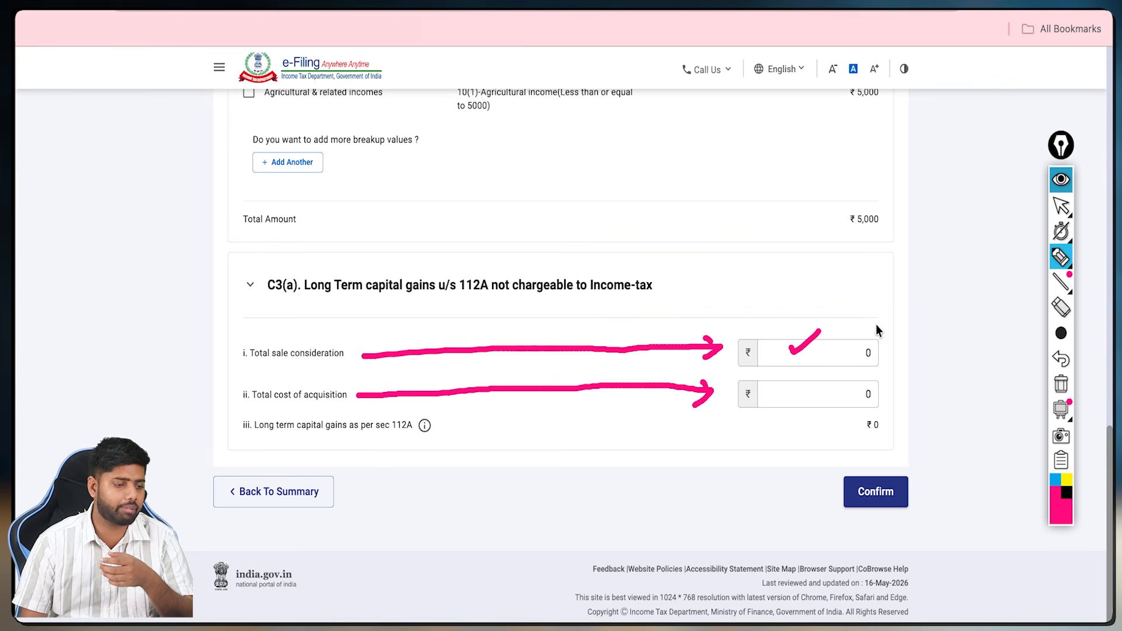
left_click(1061, 384)
left_click_drag(808, 426, 959, 390)
left_click(1061, 180)
Step: Enter cost of acquisition ₹1,00,000 and sale consideration ₹1,05,000, then confirm Gross Total Income
left_click(820, 387)
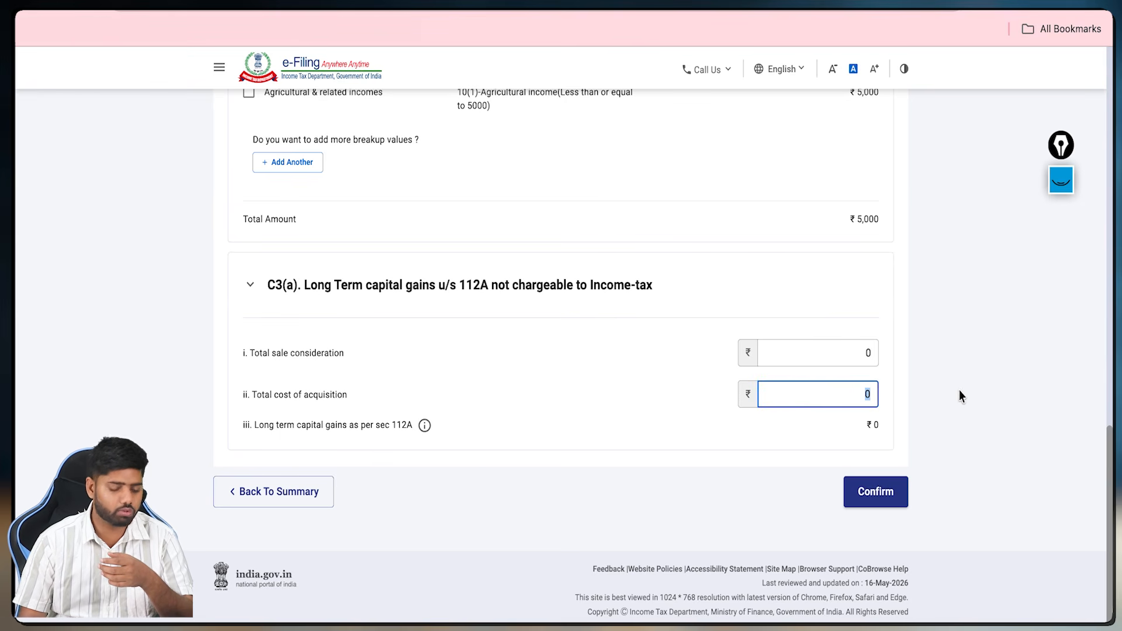
type("100000")
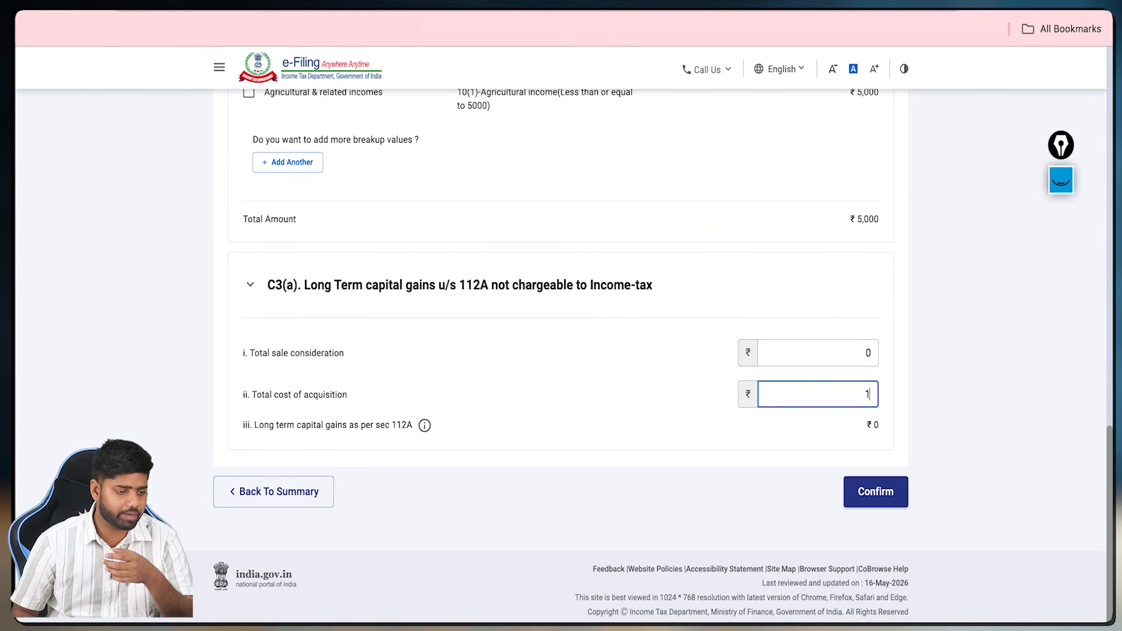
left_click_drag(842, 353, 926, 355)
type("105000")
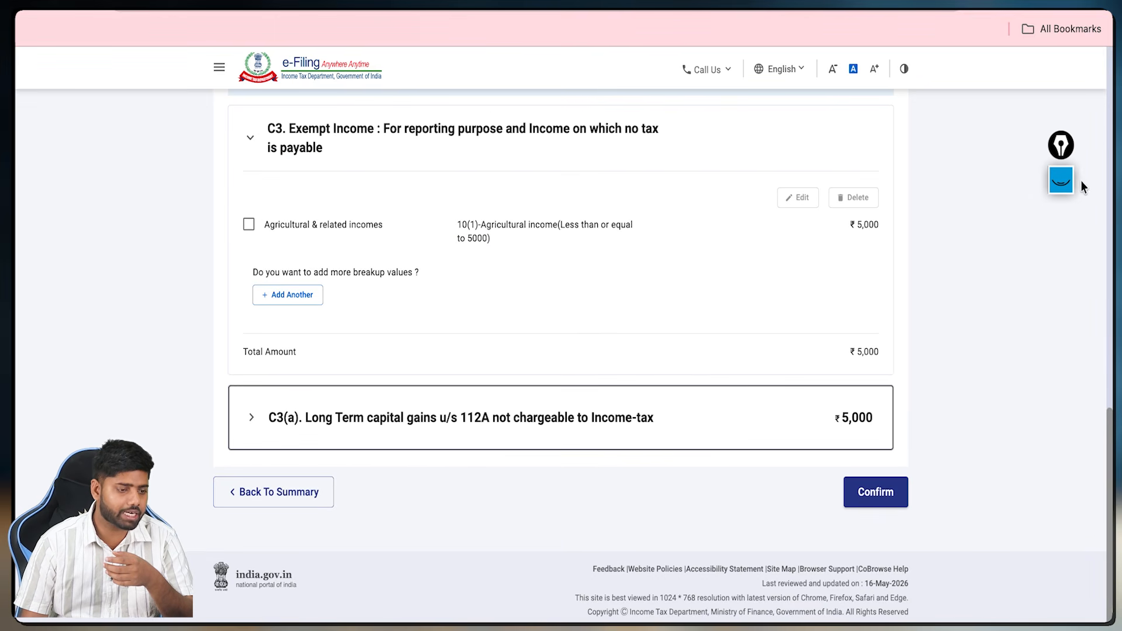
left_click(1069, 184)
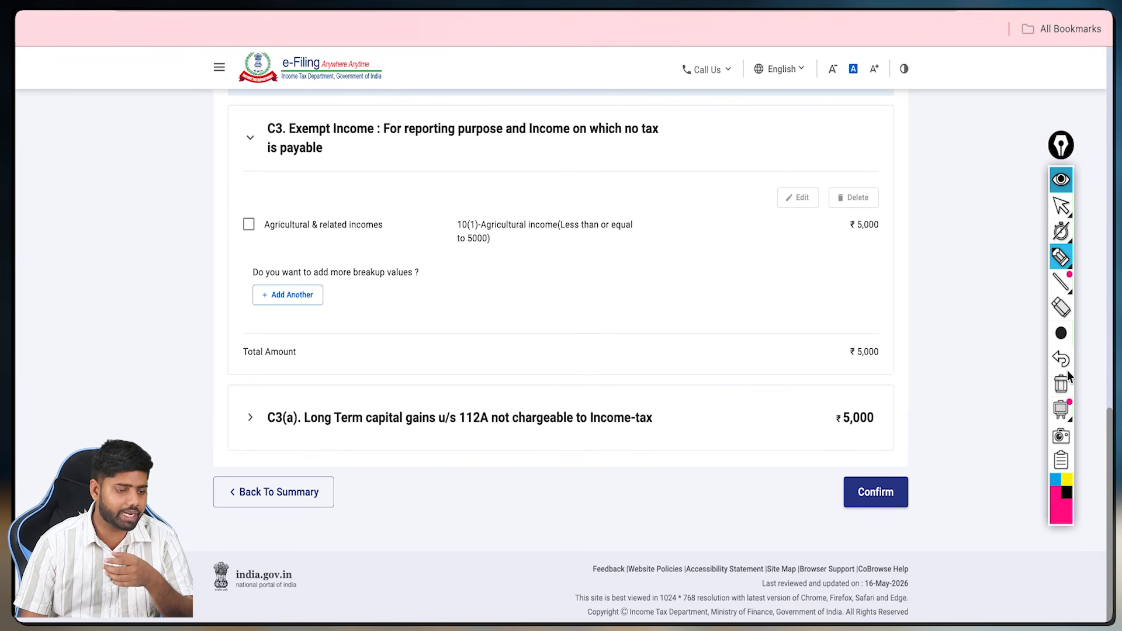
left_click_drag(730, 422, 759, 422)
mouse_move(830, 418)
left_mouse_down()
mouse_move(839, 444)
mouse_move(872, 438)
left_mouse_up()
left_click(1061, 180)
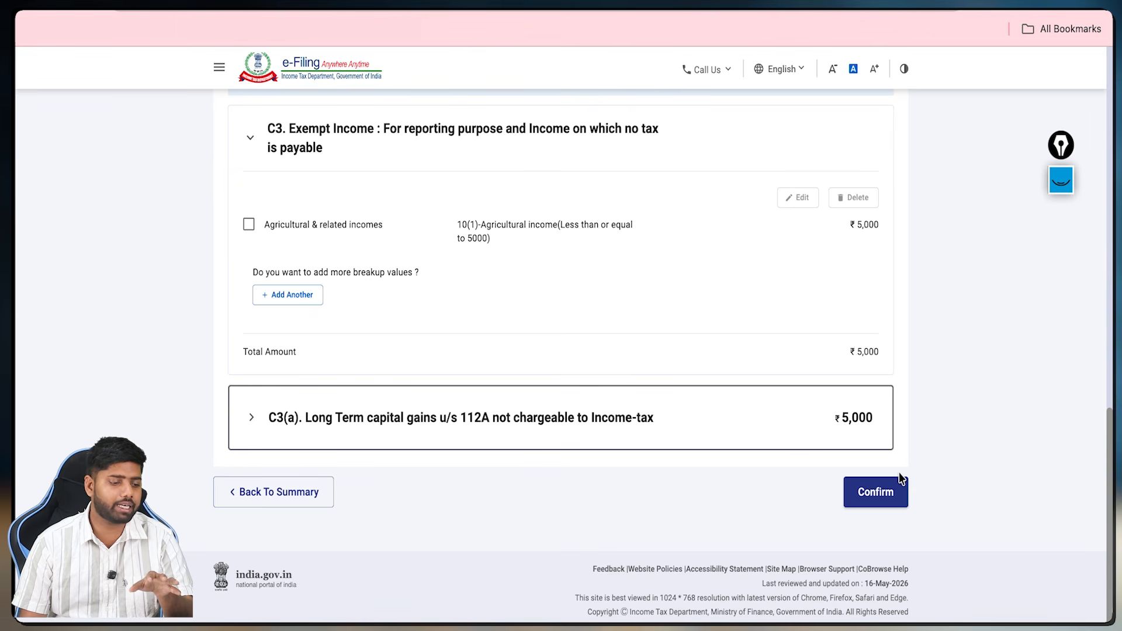
left_click(900, 491)
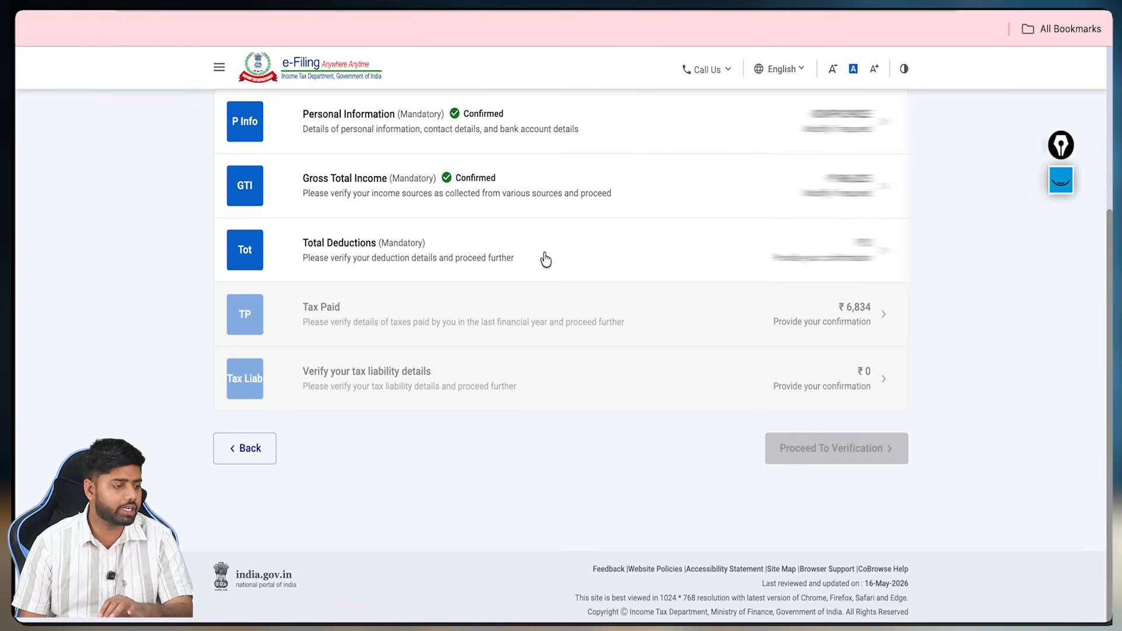
Step: Review and confirm the Total Deductions details
left_click(546, 259)
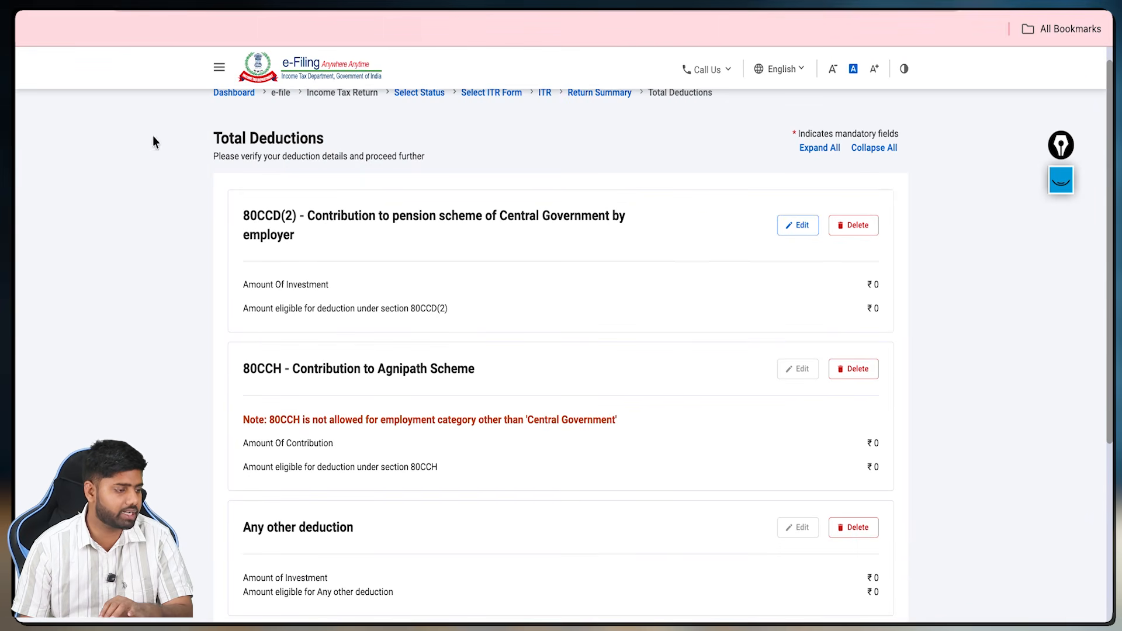
scroll(675, 264, "down", 5)
scroll(671, 300, "up", 5)
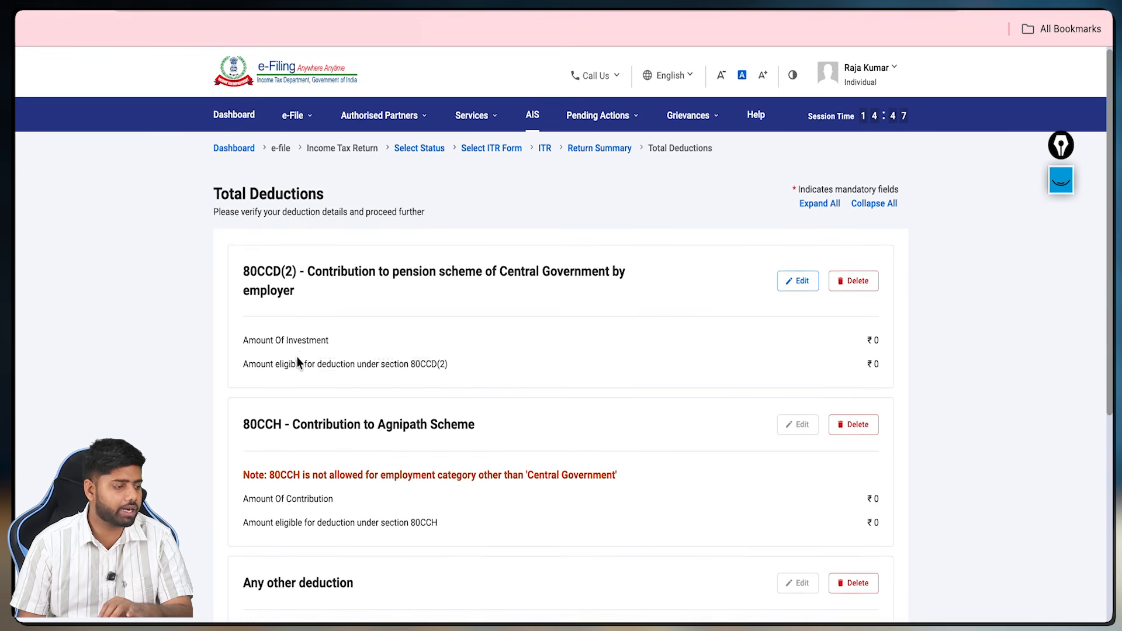
scroll(296, 356, "down", 4)
left_click(876, 611)
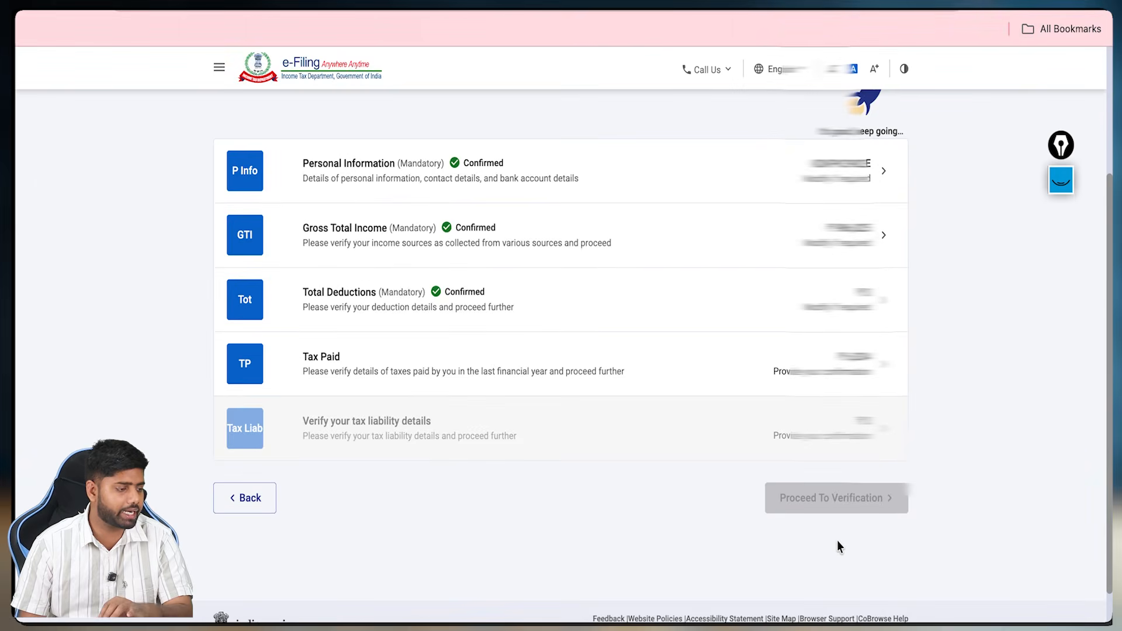
Step: Confirm the Tax Paid details totalling ₹6,834
left_click(629, 374)
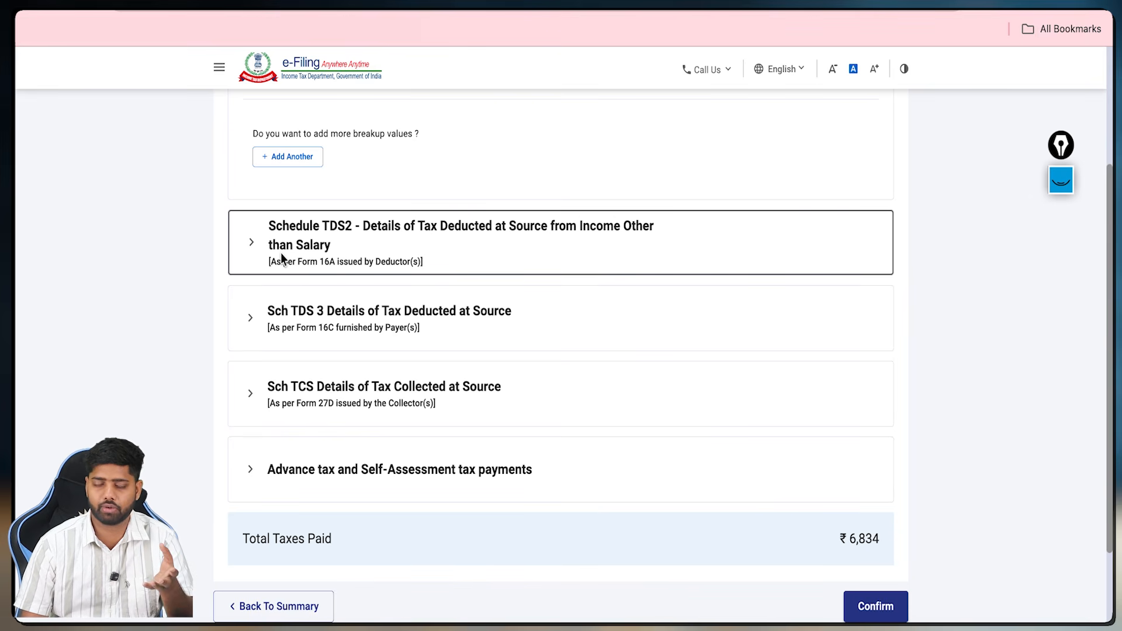
scroll(502, 418, "down", 2)
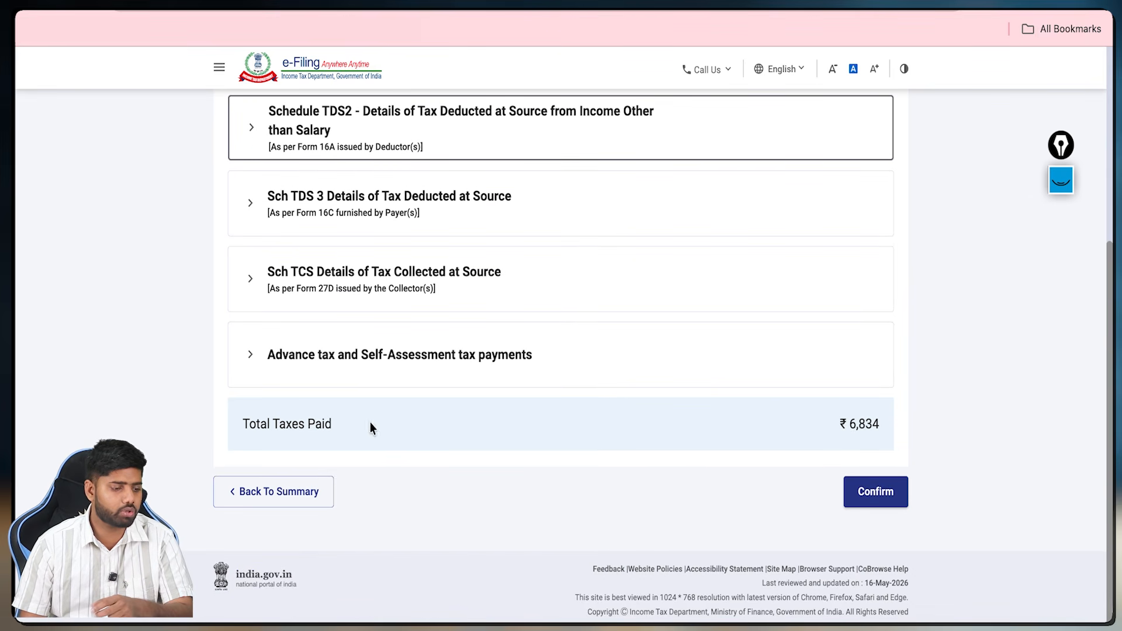
left_click_drag(849, 425, 892, 424)
left_click(895, 425)
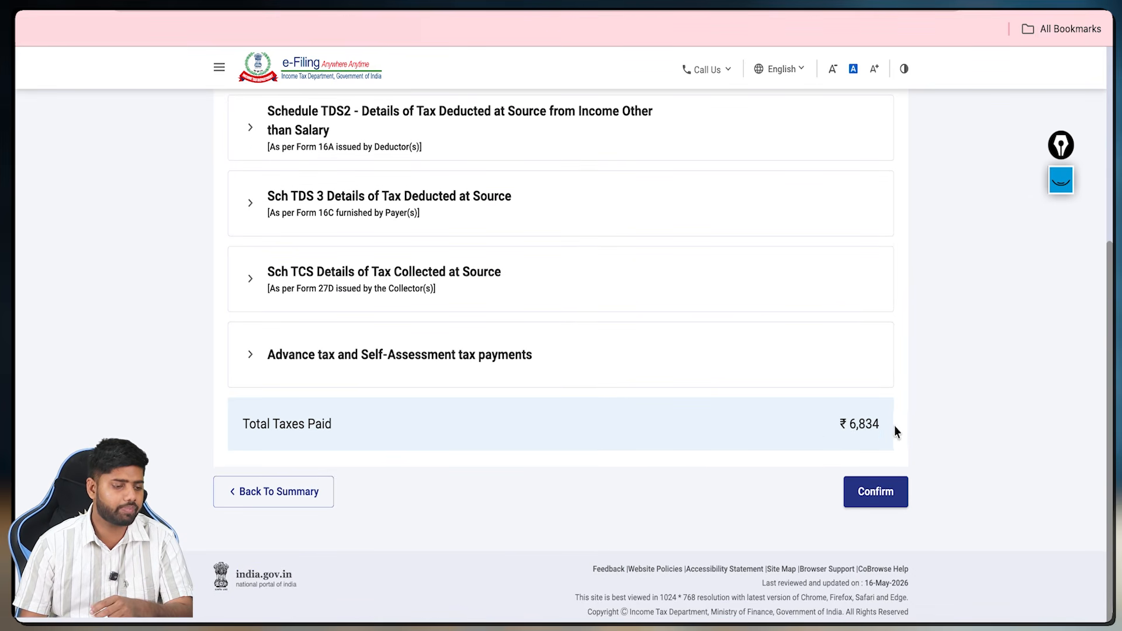
left_click(885, 500)
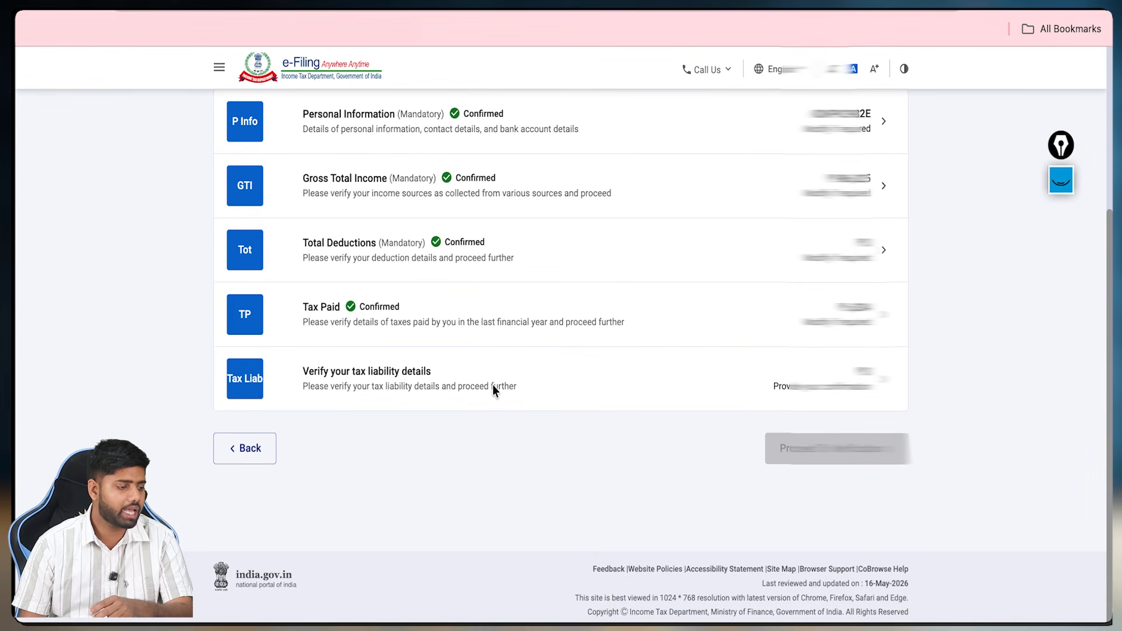
Step: Confirm the ₹0 tax liability details
left_click(506, 381)
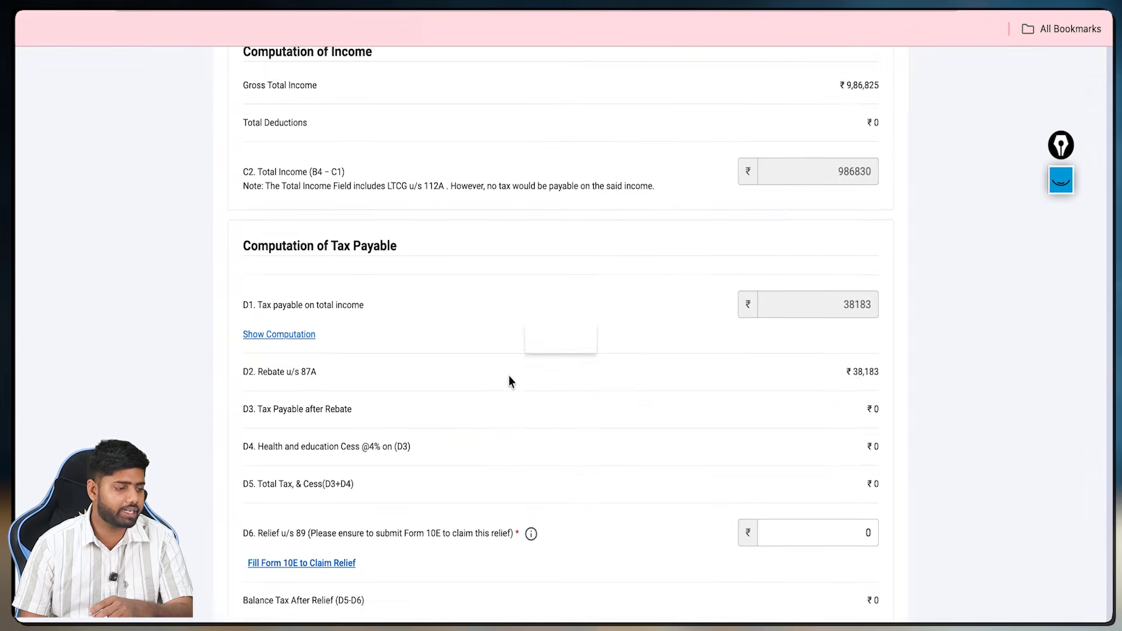
scroll(510, 381, "down", 10)
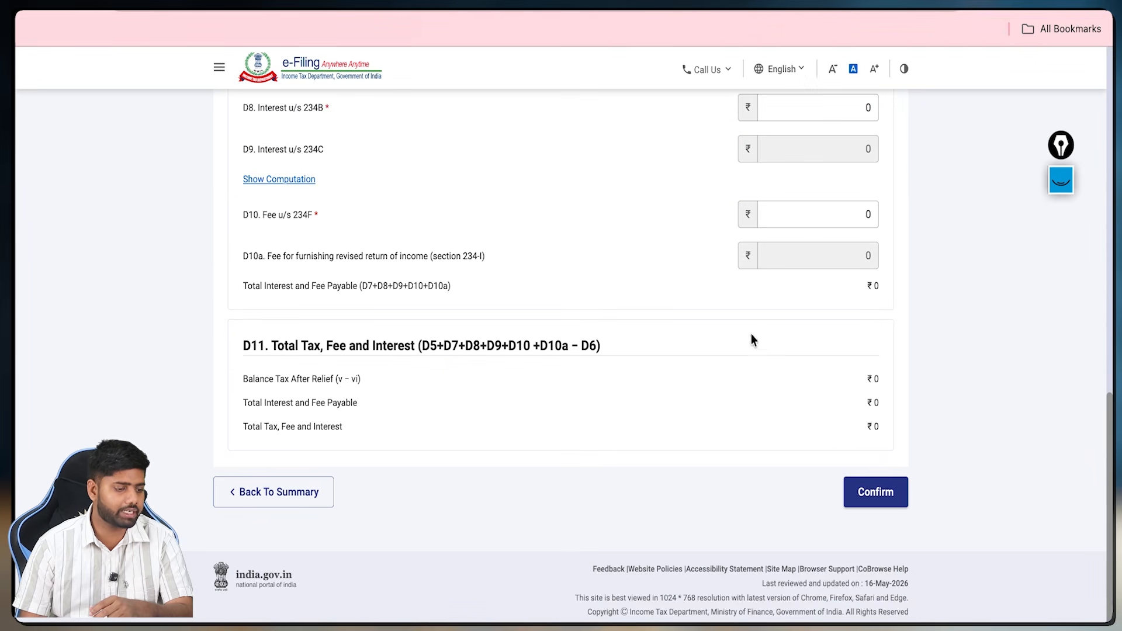
left_click(865, 493)
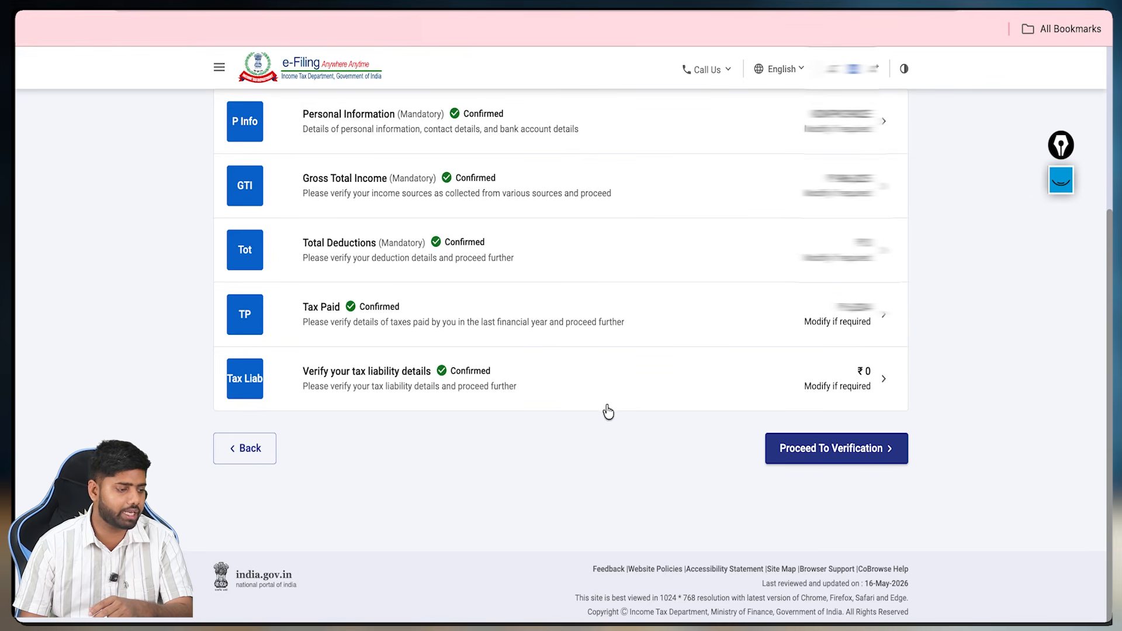
scroll(609, 411, "up", 3)
scroll(608, 406, "down", 1)
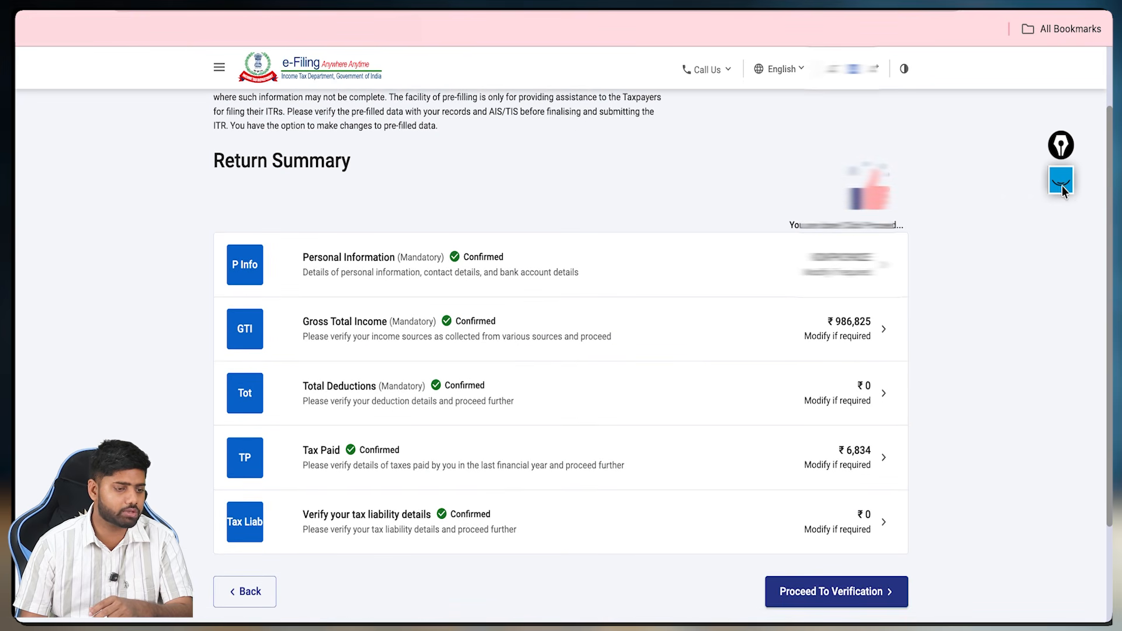
Step: Review the return and tax summaries, then open Preview and Submit Your Return
left_click(1061, 186)
left_click(1061, 382)
left_click_drag(590, 274, 609, 266)
left_click_drag(605, 305, 642, 309)
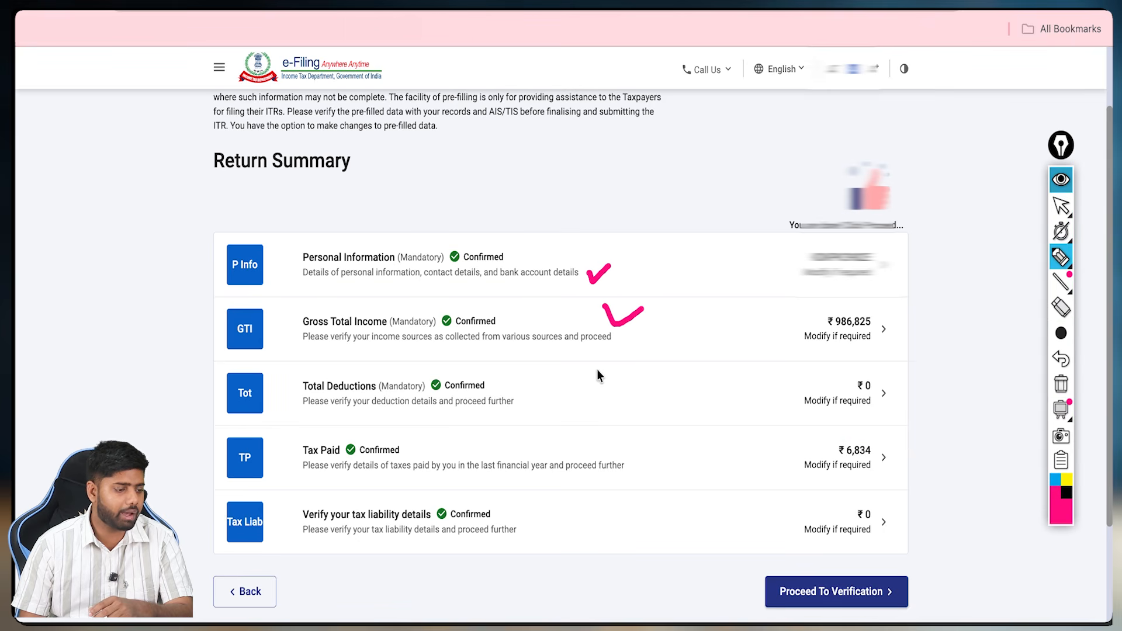
left_click_drag(597, 373, 612, 383)
left_click_drag(559, 442, 572, 440)
left_click_drag(535, 524, 550, 522)
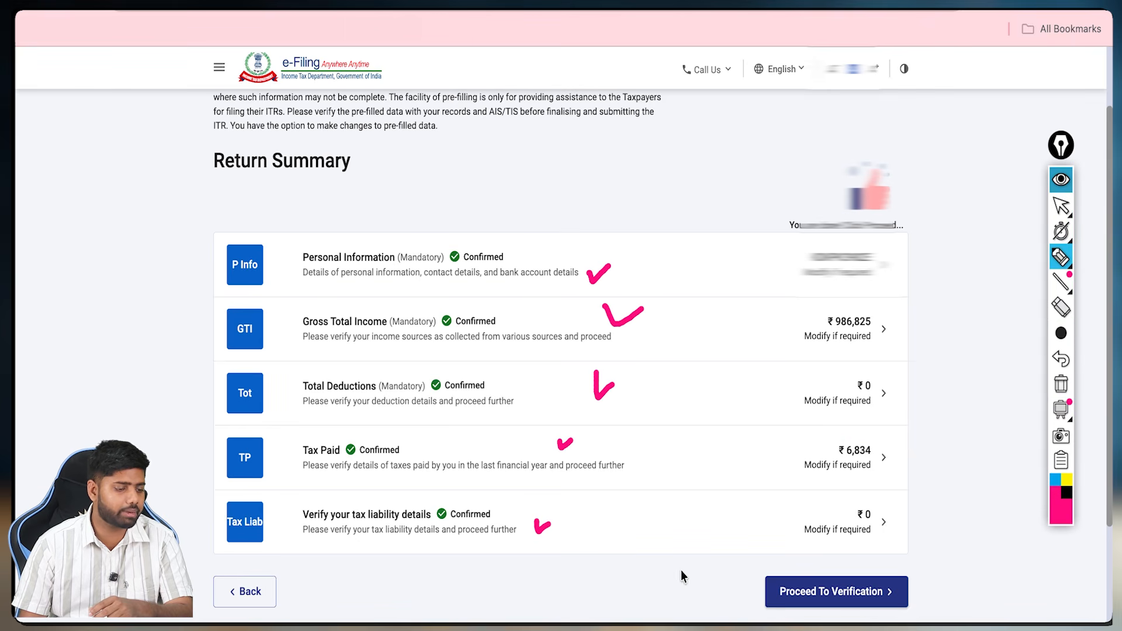
mouse_move(683, 576)
left_mouse_down()
mouse_move(751, 602)
mouse_move(742, 595)
left_mouse_up()
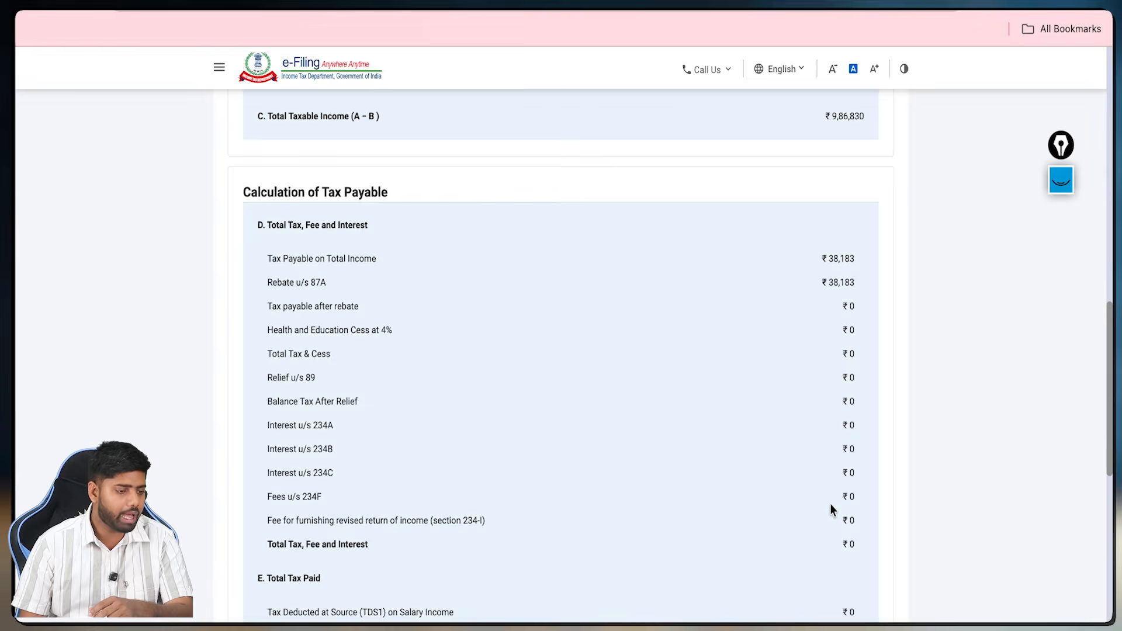
scroll(833, 503, "down", 8)
scroll(759, 419, "up", 15)
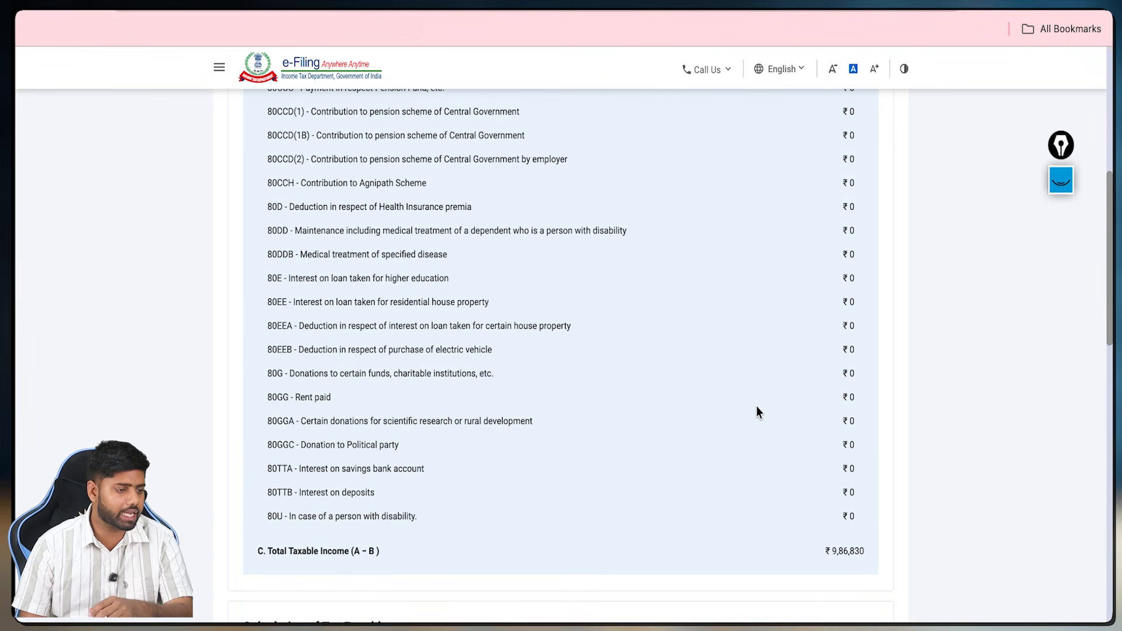
scroll(756, 411, "down", 10)
left_click(773, 501)
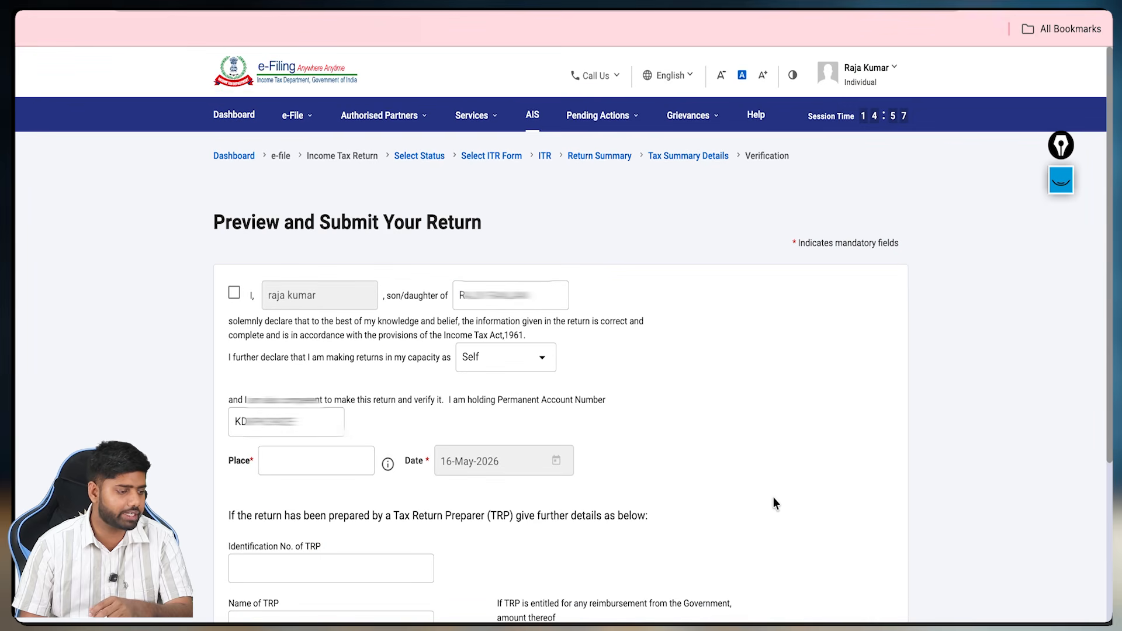
Step: Accept the declaration, fill in the place of filing, and run ITR4 validation
left_click(235, 293)
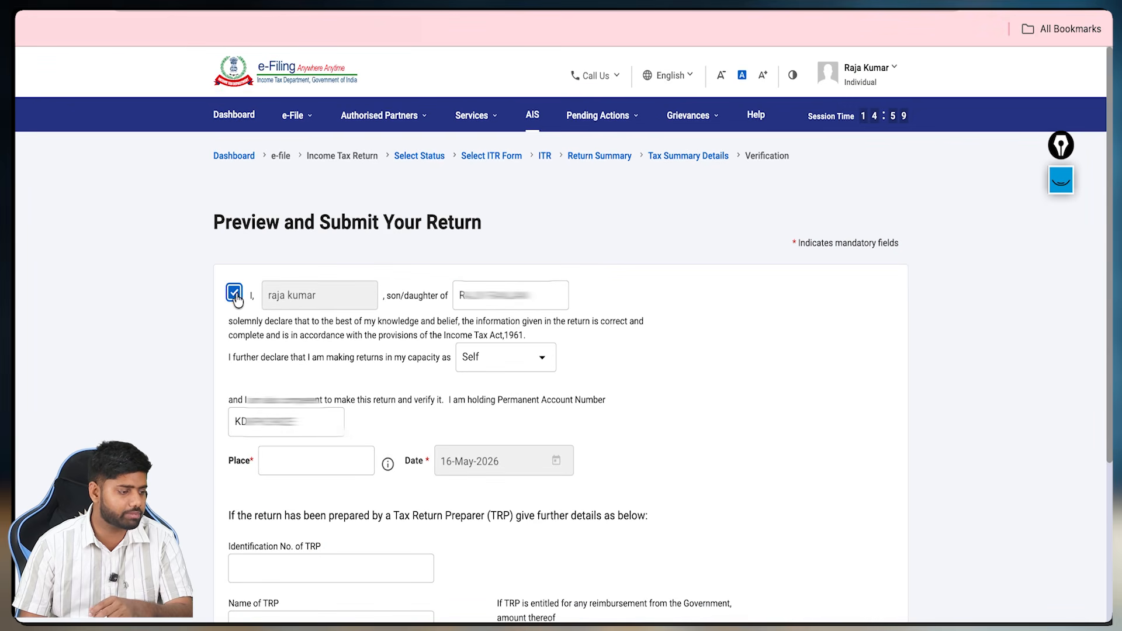
left_click(289, 463)
left_click(289, 464)
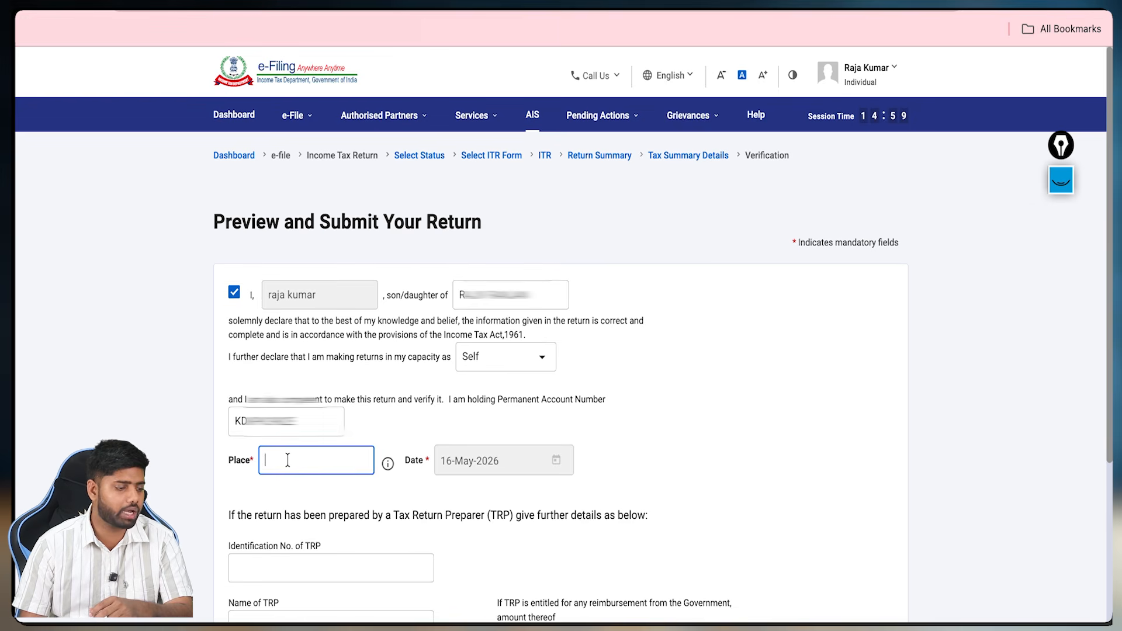
scroll(422, 441, "down", 3)
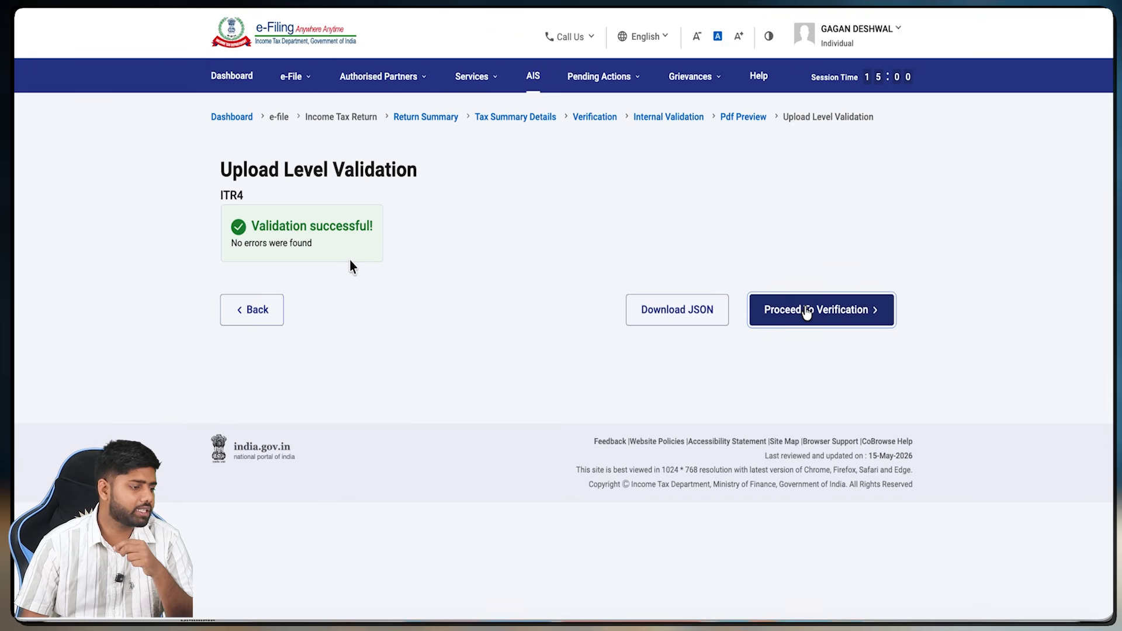
Step: Review the 'Validation successful!' result and continue to Proceed To Verification
left_click_drag(351, 252, 408, 244)
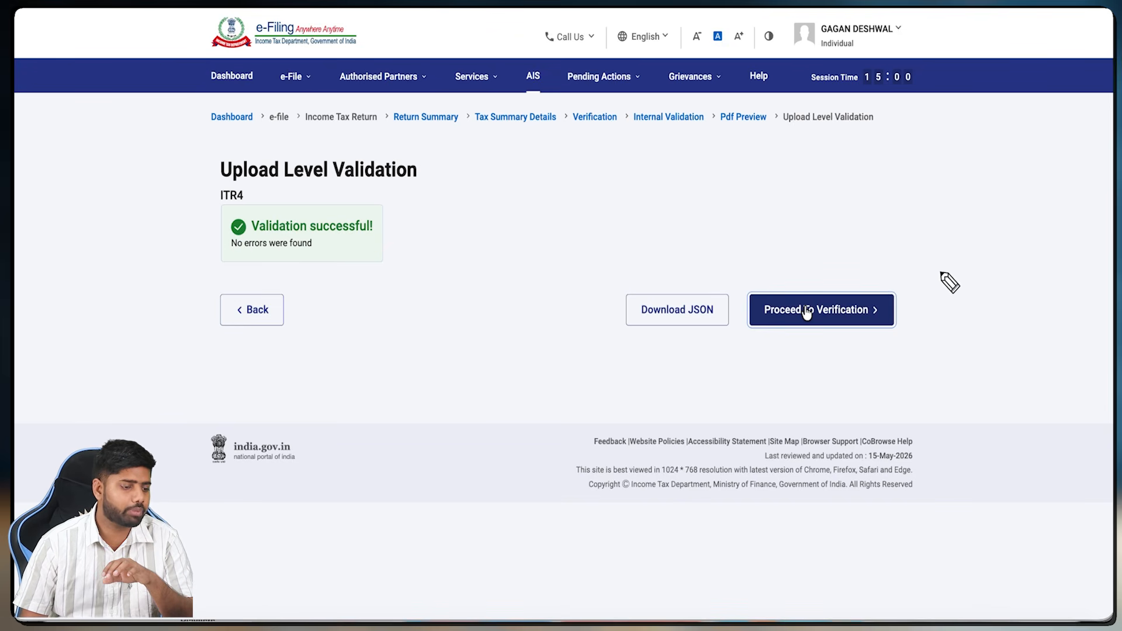
left_click_drag(855, 223, 862, 282)
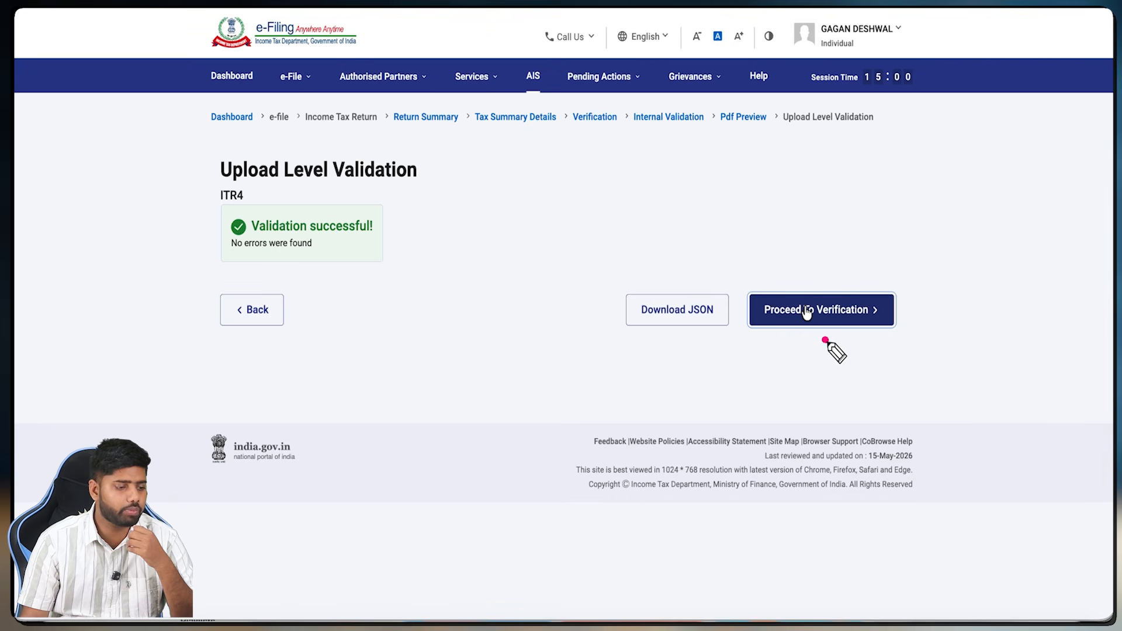
left_click_drag(824, 340, 860, 321)
left_click(807, 311)
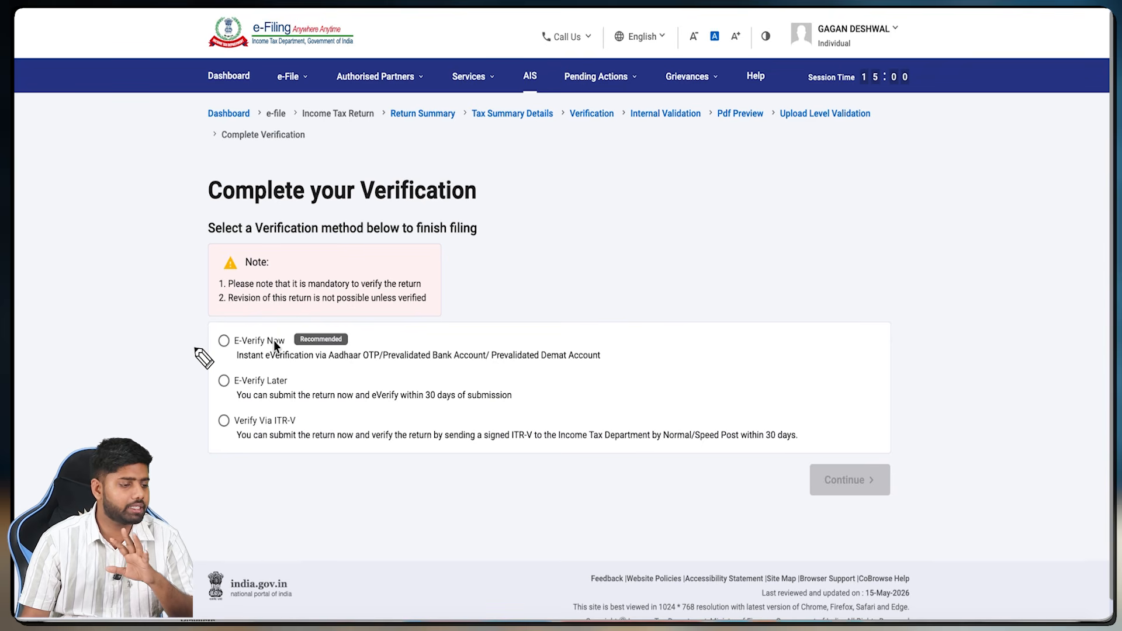
Step: Select E-Verify Now, then the Aadhaar-registered mobile OTP verification option
left_click_drag(195, 349, 206, 344)
left_click_drag(196, 386, 206, 387)
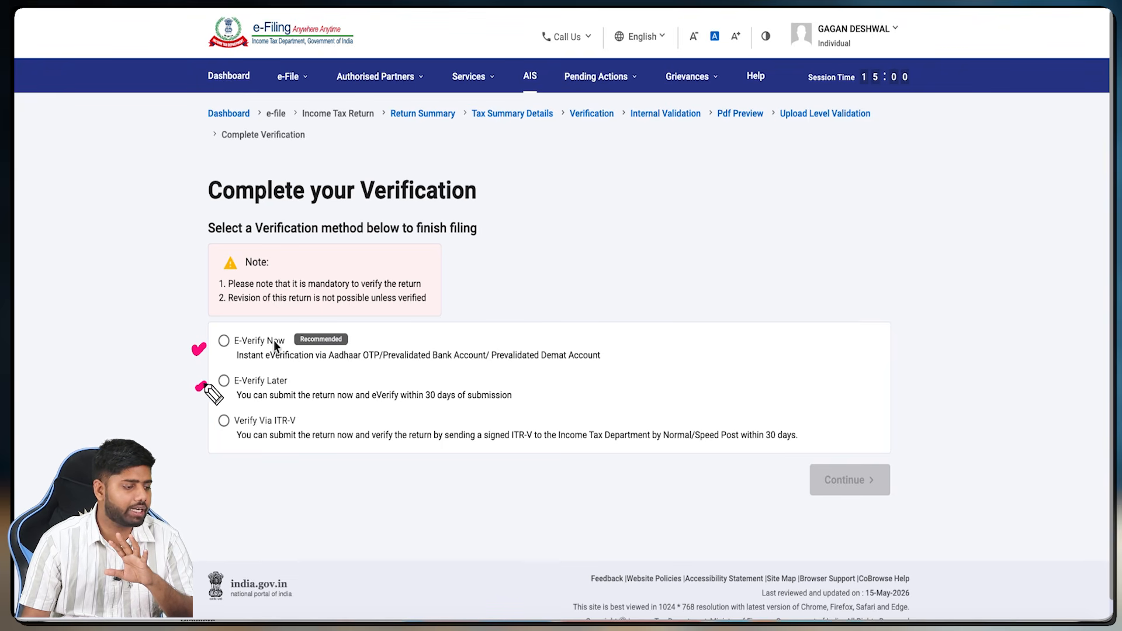
left_click_drag(191, 425, 246, 442)
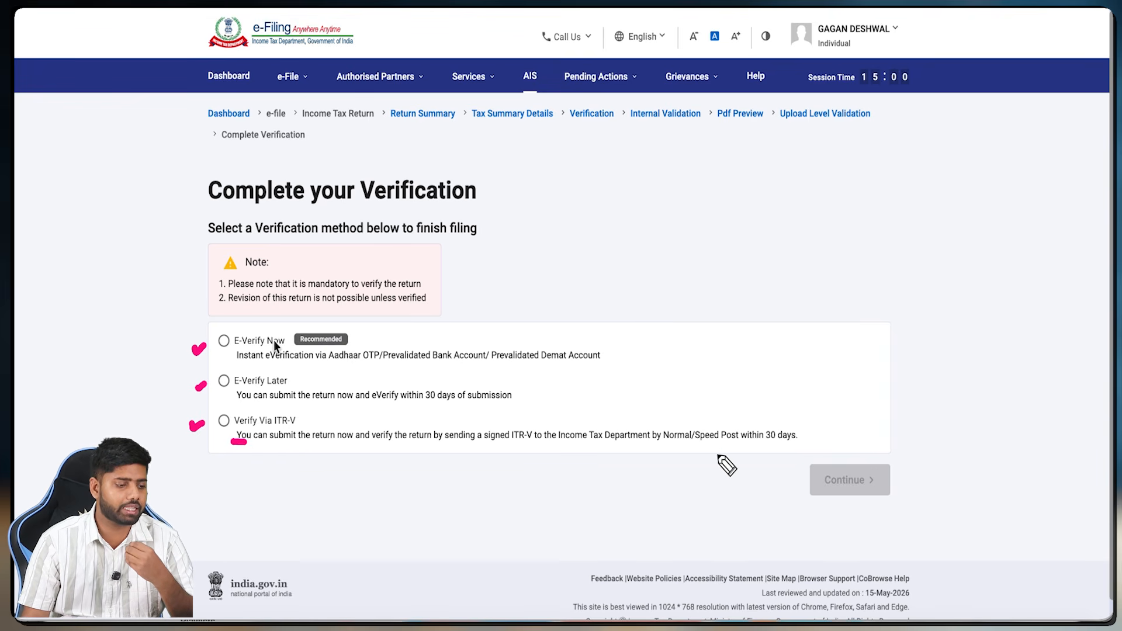
left_click_drag(715, 455, 798, 449)
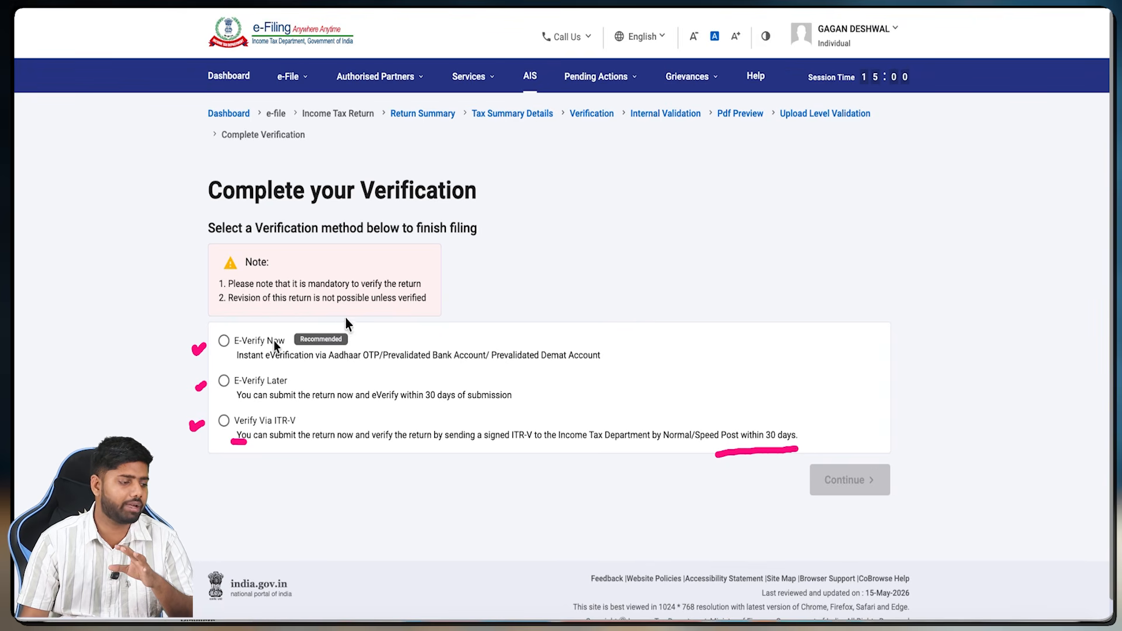
mouse_move(355, 331)
left_mouse_down()
mouse_move(365, 338)
mouse_move(383, 317)
left_mouse_up()
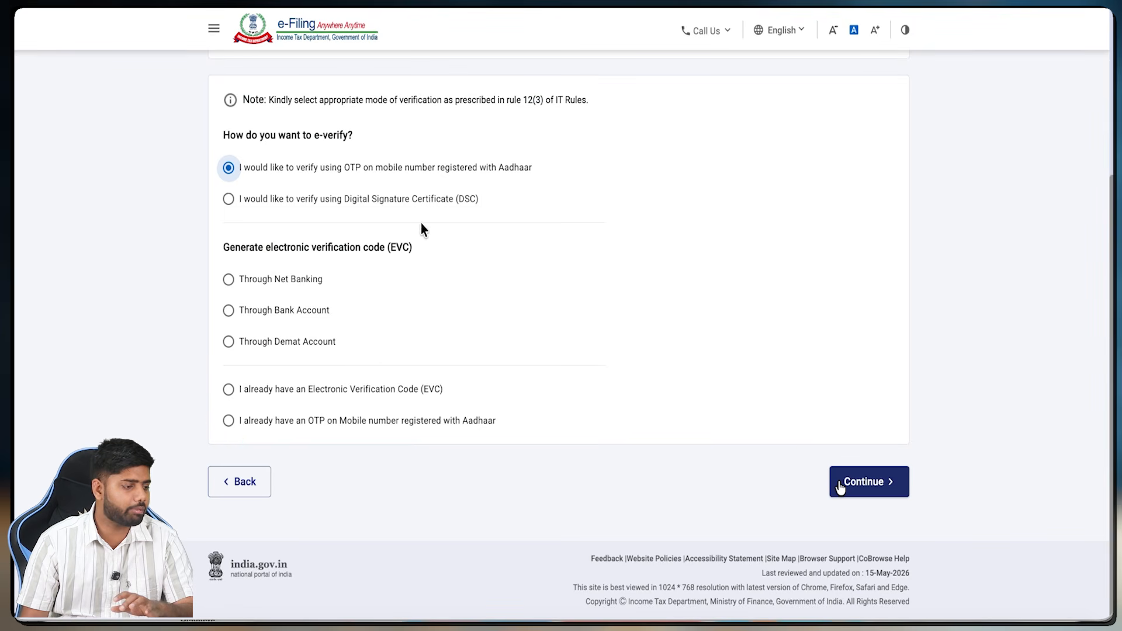
Step: Continue from the return summary to e-verification using Aadhaar OTP
left_click_drag(545, 176, 684, 162)
mouse_move(560, 148)
left_mouse_down()
mouse_move(551, 180)
mouse_move(592, 182)
left_mouse_up()
left_click_drag(210, 182, 224, 181)
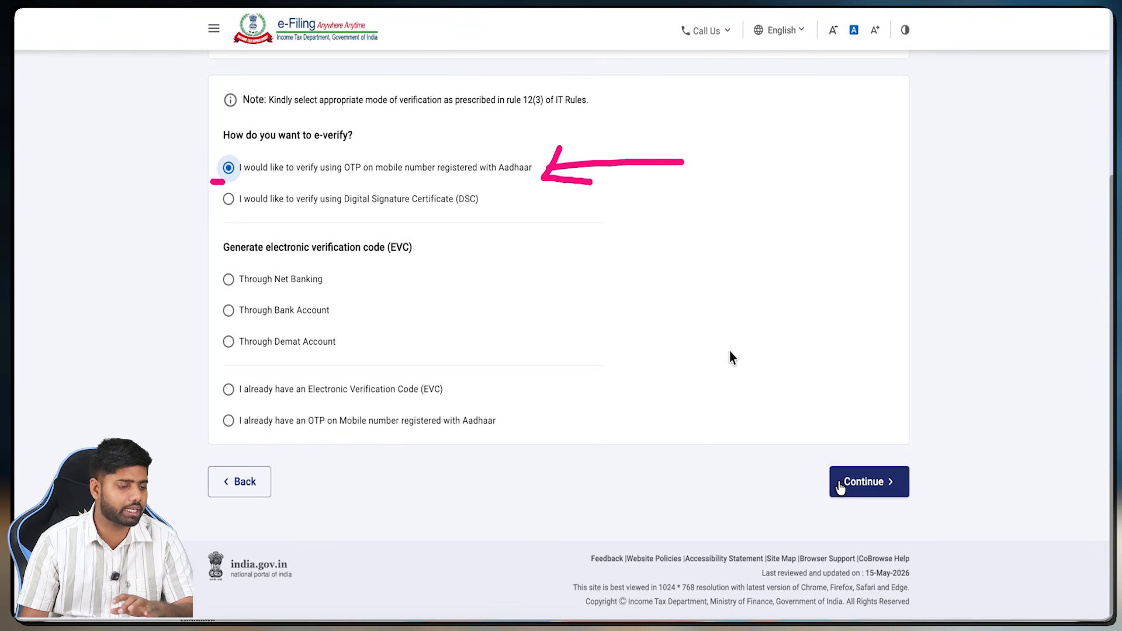
left_click_drag(857, 391, 875, 451)
left_click(839, 487)
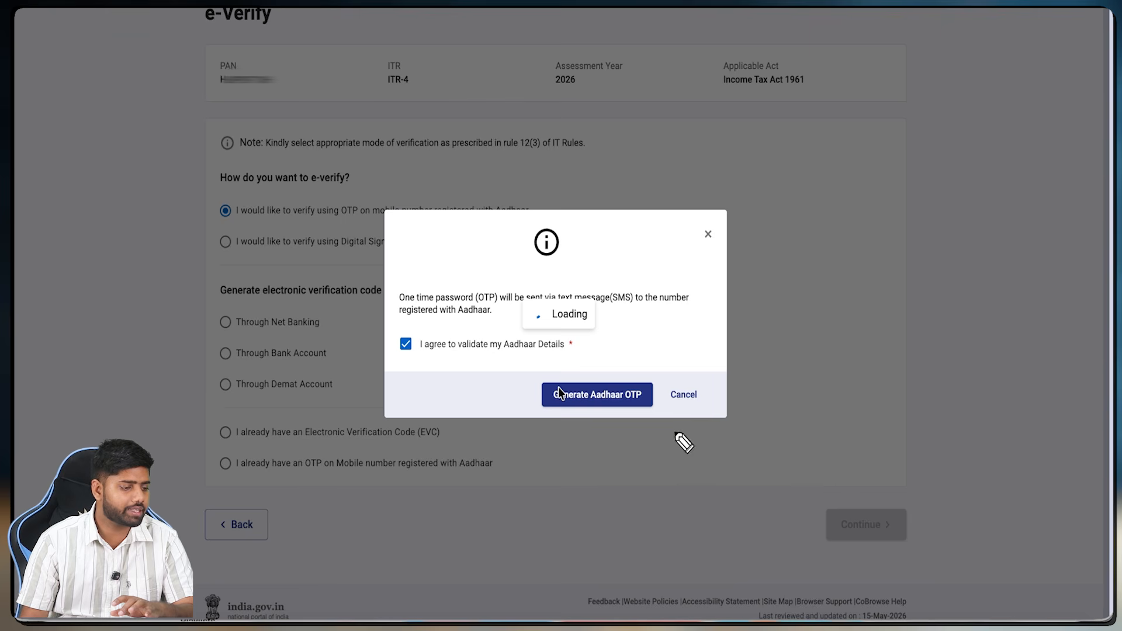
Step: Give the Aadhaar consent, generate the Aadhaar OTP, and enter and validate it
left_click_drag(629, 419, 653, 402)
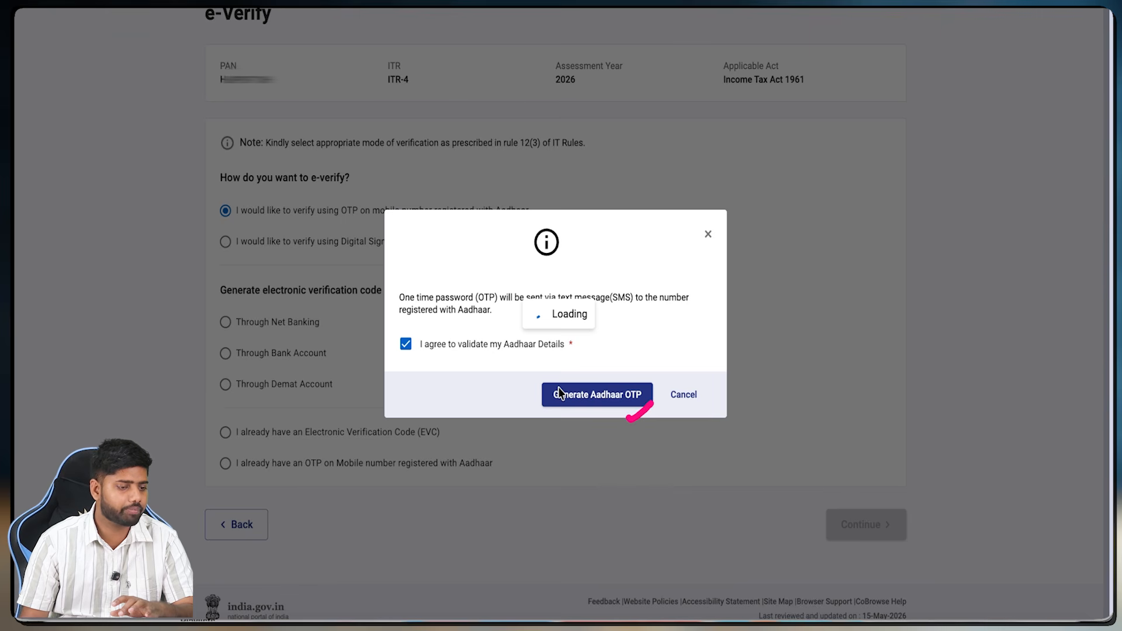
left_click_drag(417, 335, 446, 334)
left_click_drag(590, 408, 618, 397)
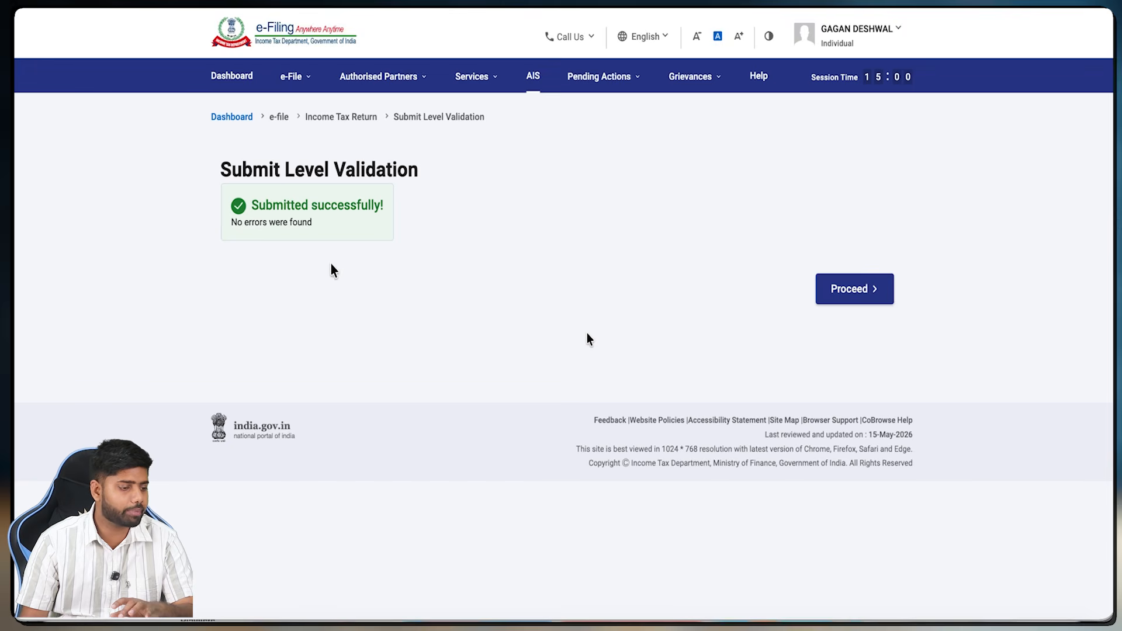
left_click_drag(329, 258, 337, 258)
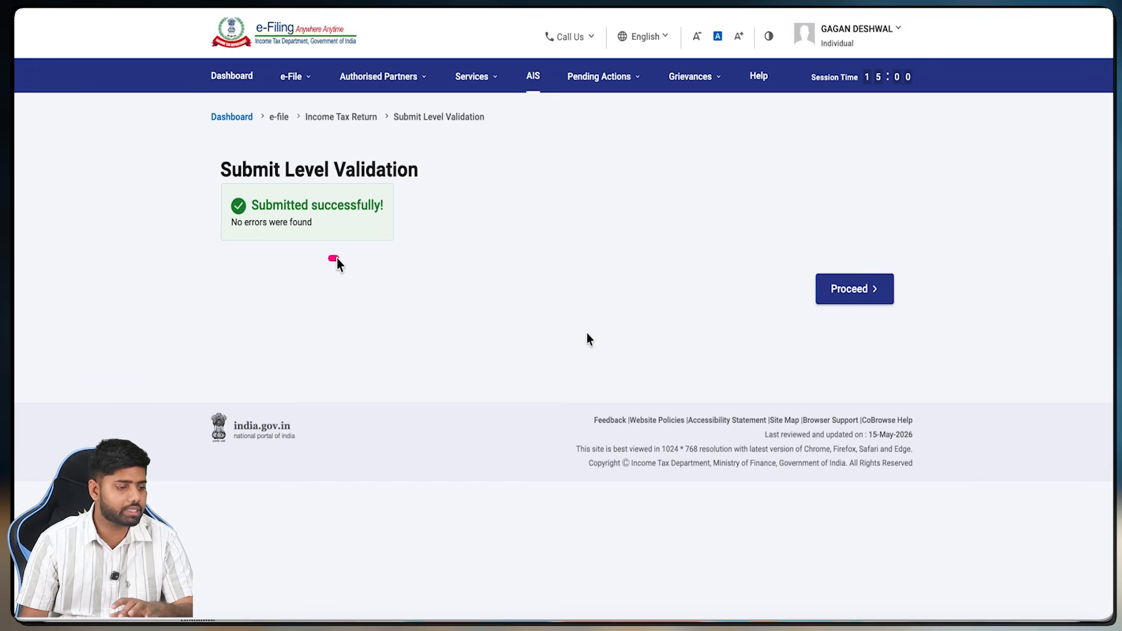
Step: Download the 62.6 KB acknowledgement receipt from the success page and open the PDF
mouse_move(783, 286)
left_mouse_down()
mouse_move(790, 296)
mouse_move(818, 268)
mouse_move(840, 315)
left_mouse_up()
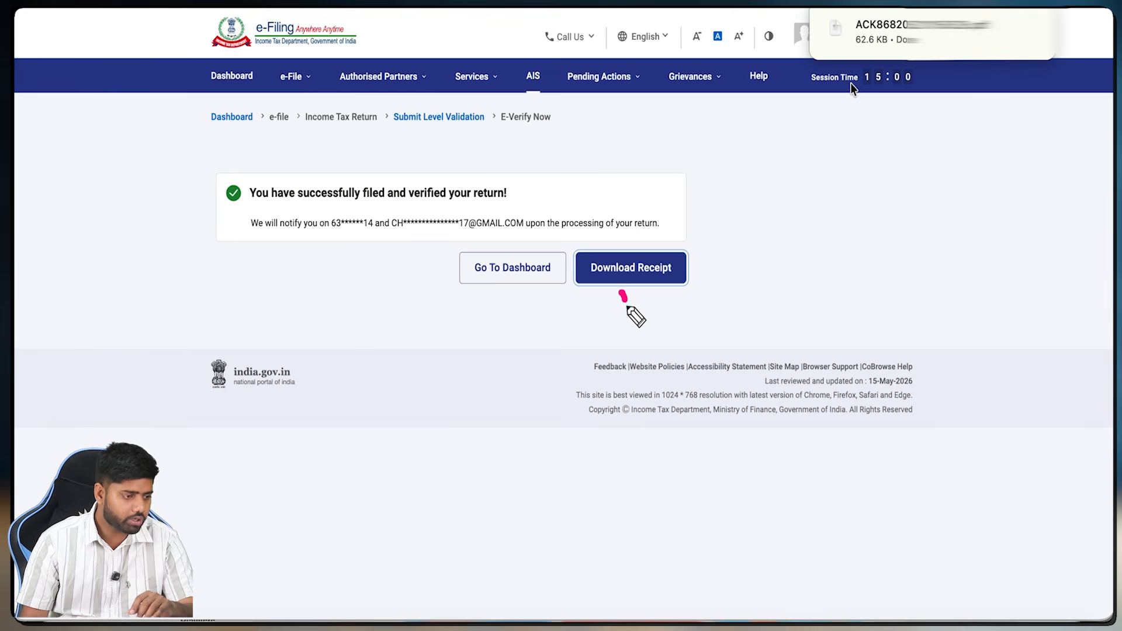
left_click_drag(623, 297, 645, 294)
left_click_drag(943, 58, 957, 119)
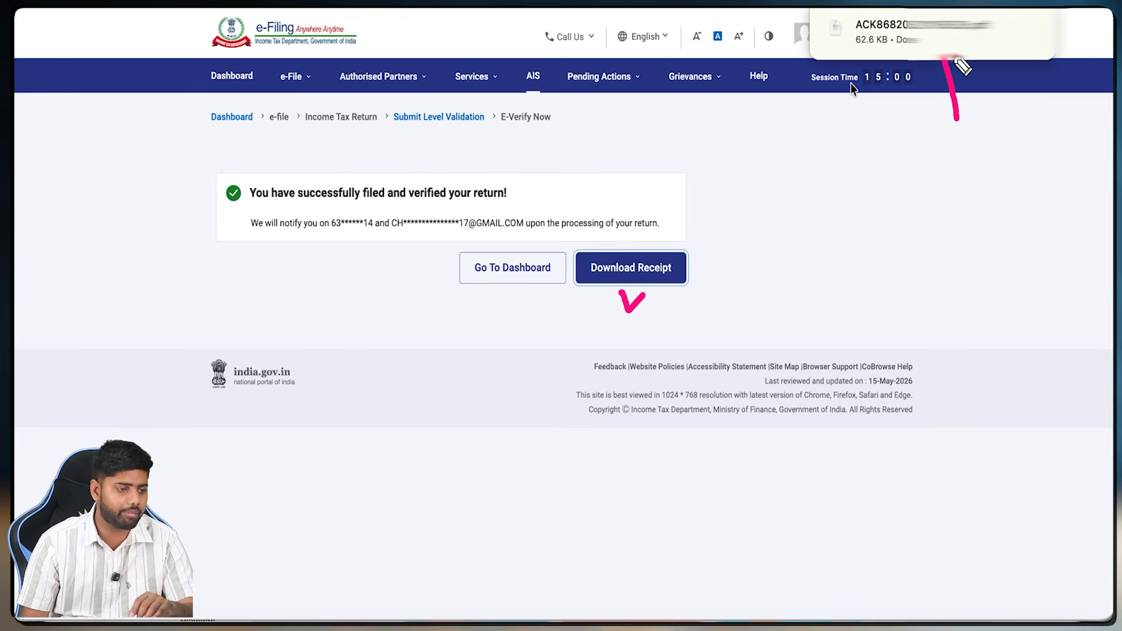
mouse_move(956, 57)
left_mouse_down()
mouse_move(937, 76)
mouse_move(930, 47)
mouse_move(961, 41)
left_mouse_up()
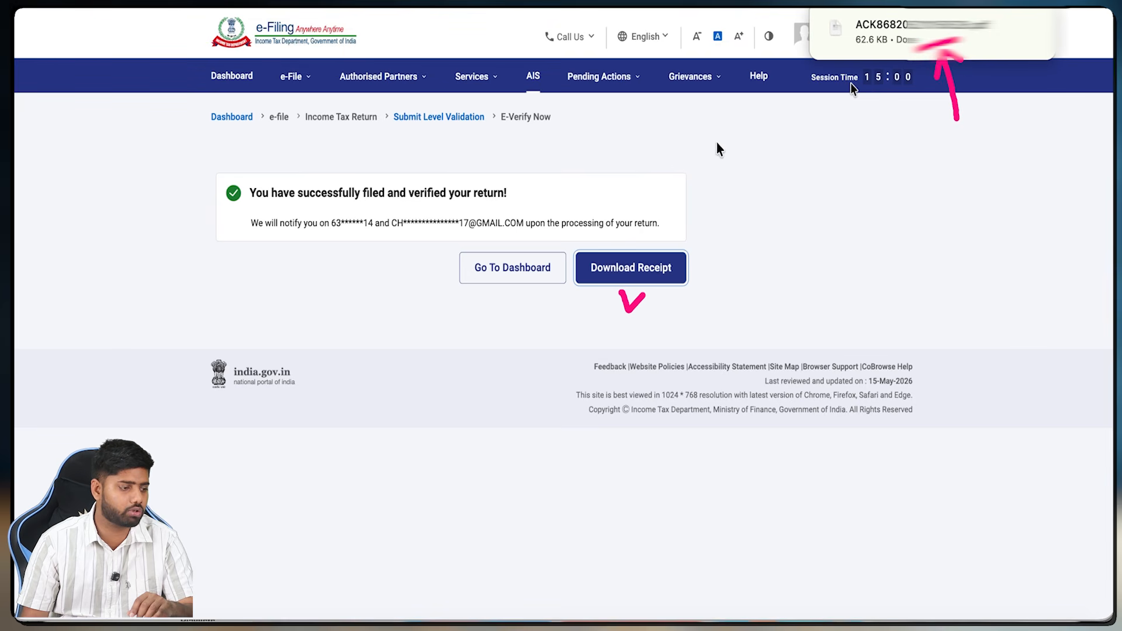
left_click_drag(332, 229, 428, 236)
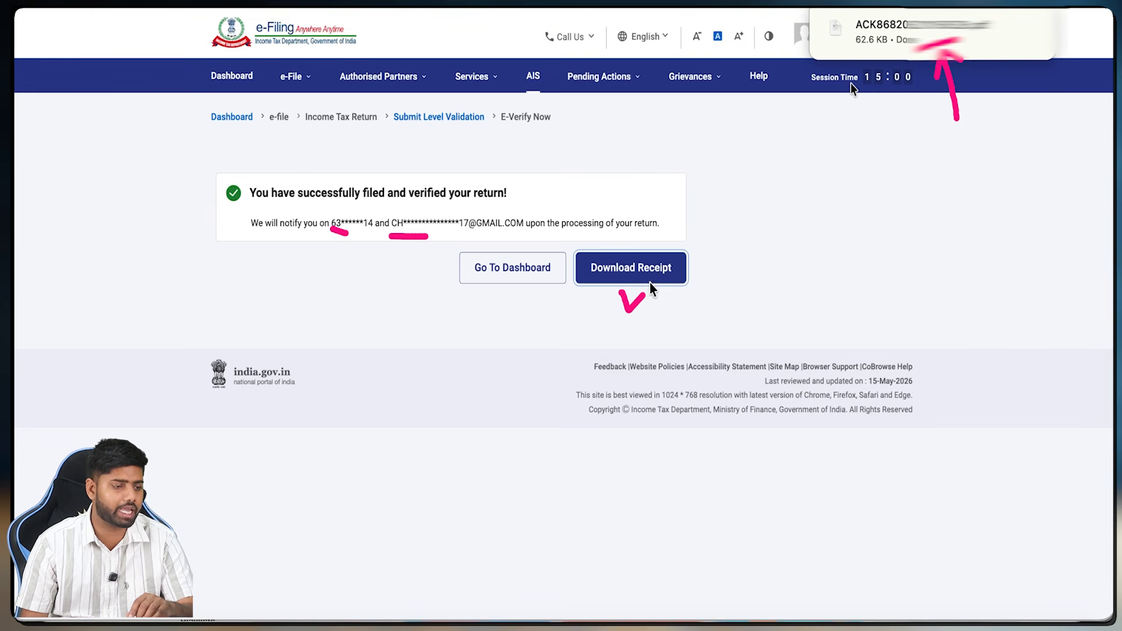